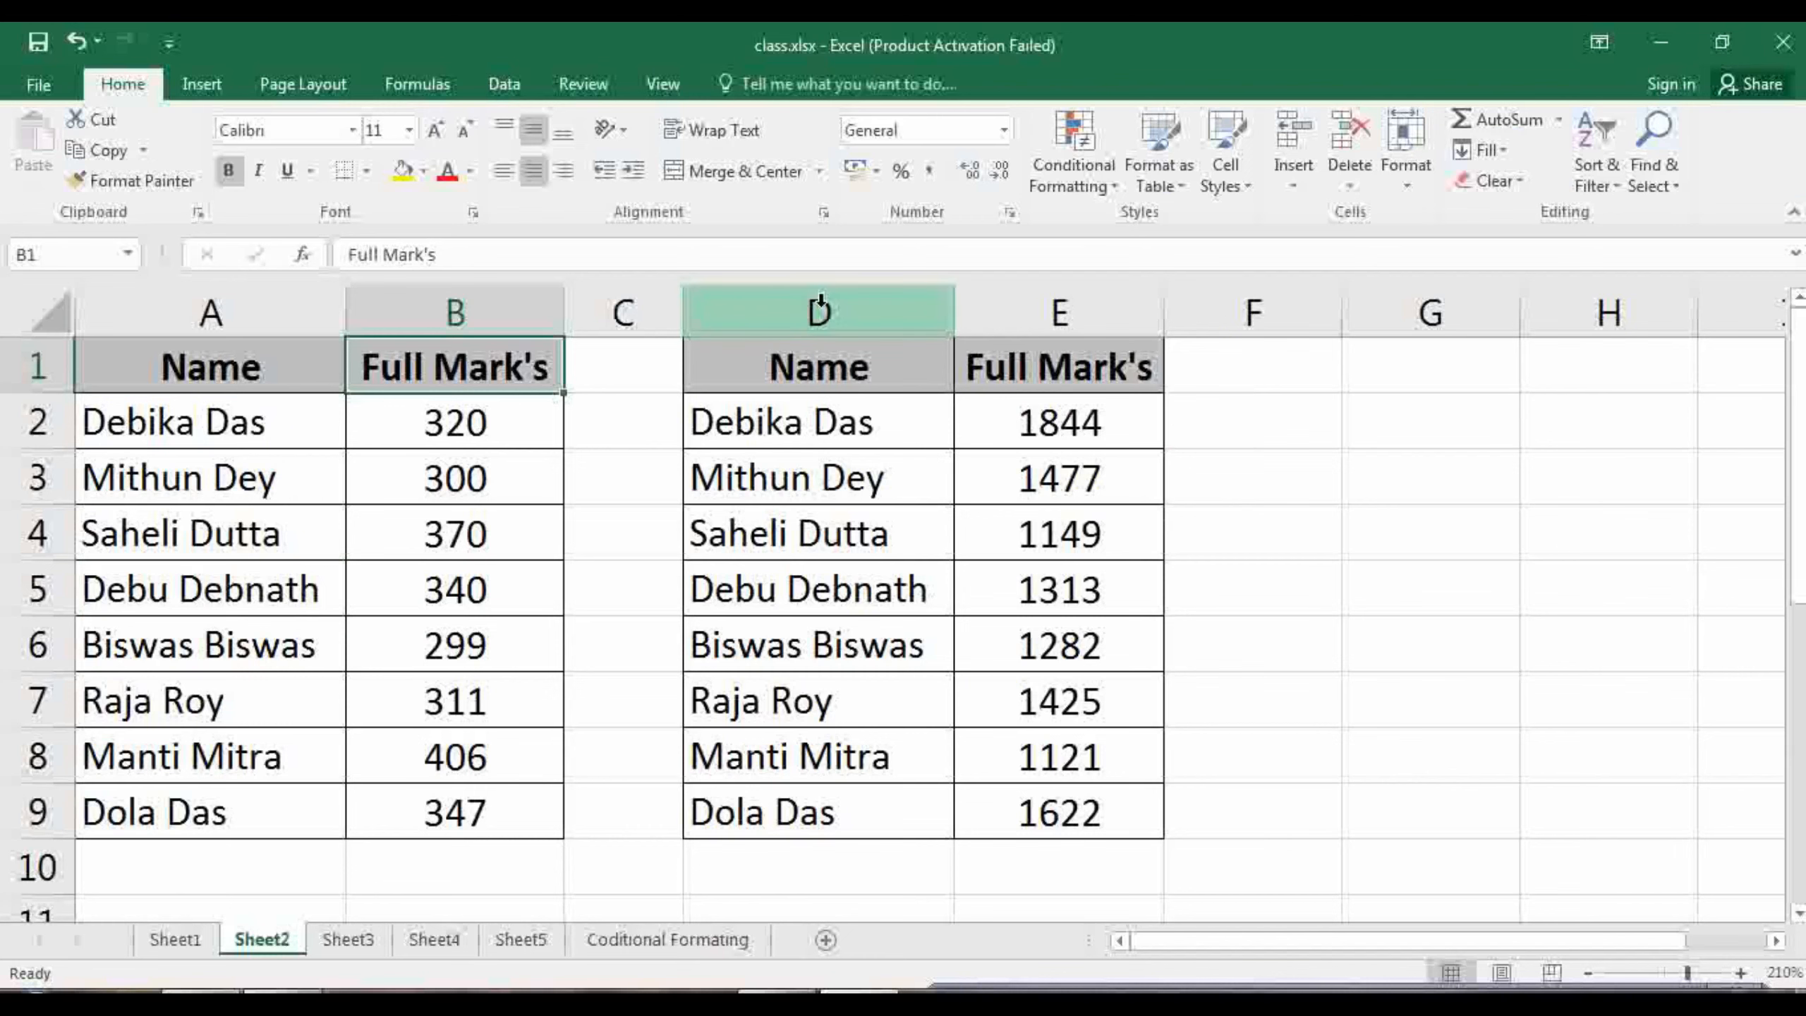
drag(821, 312, 969, 317)
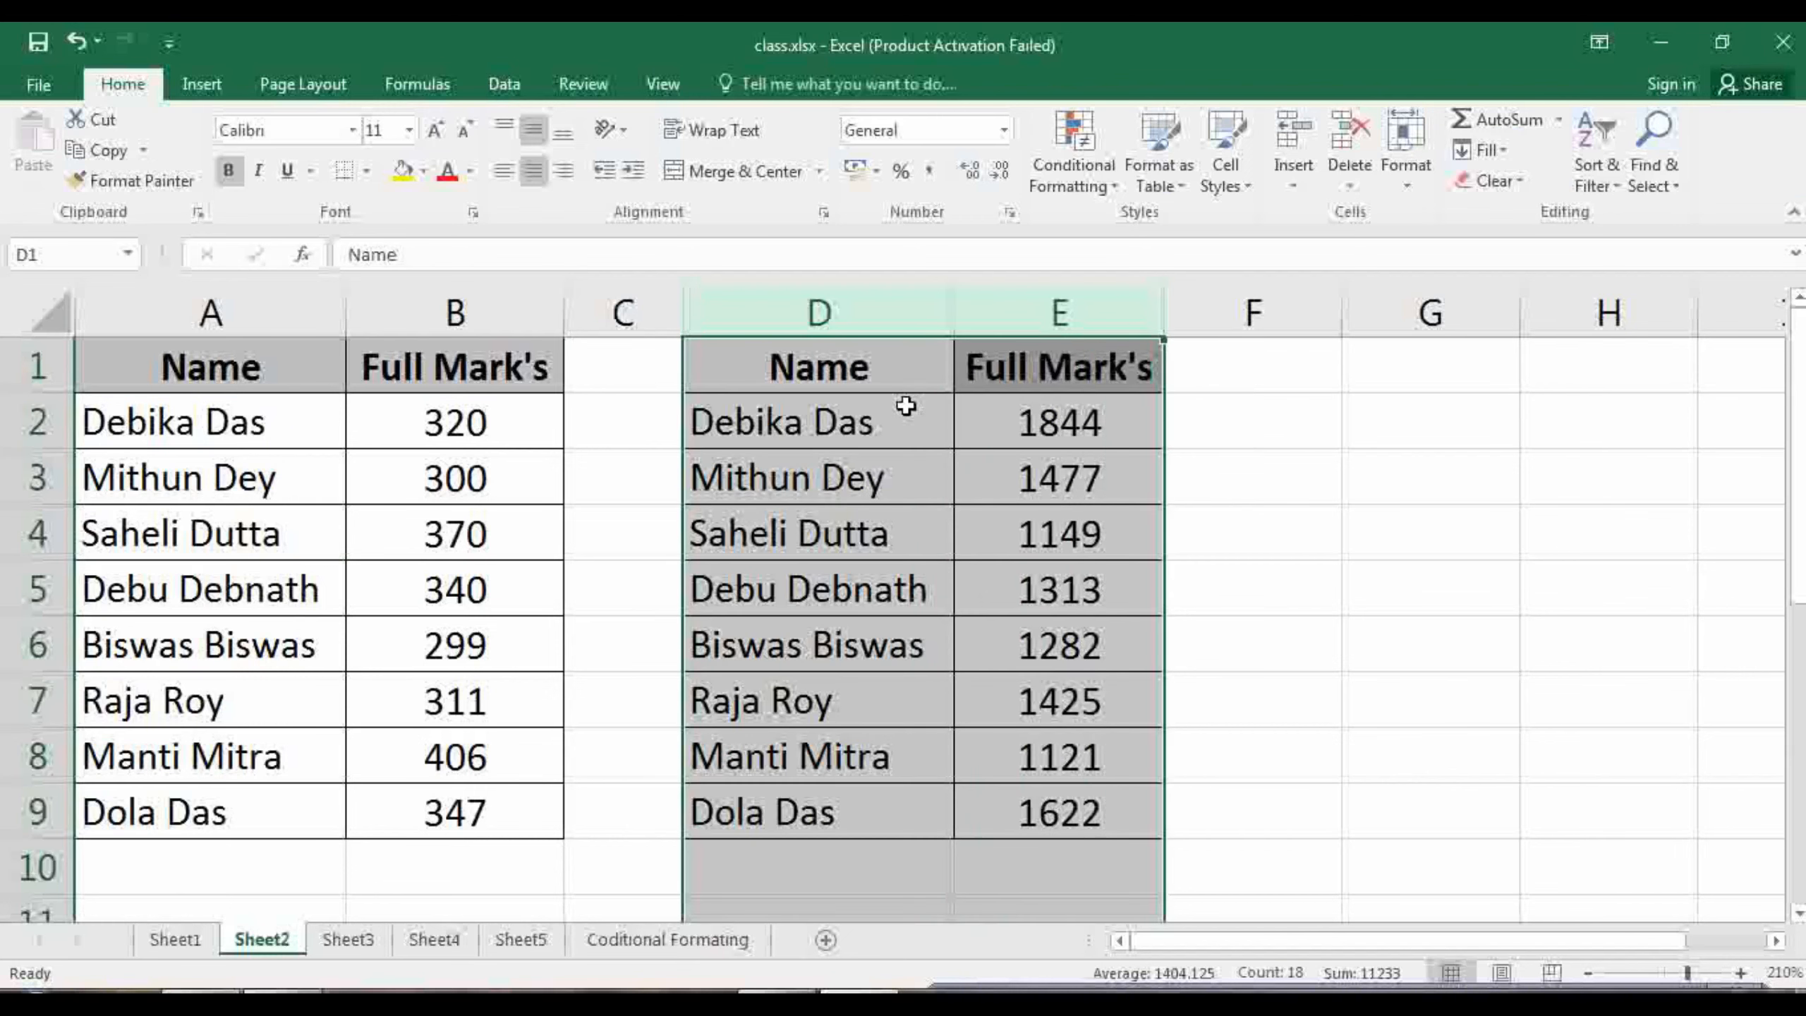
drag(274, 307, 464, 311)
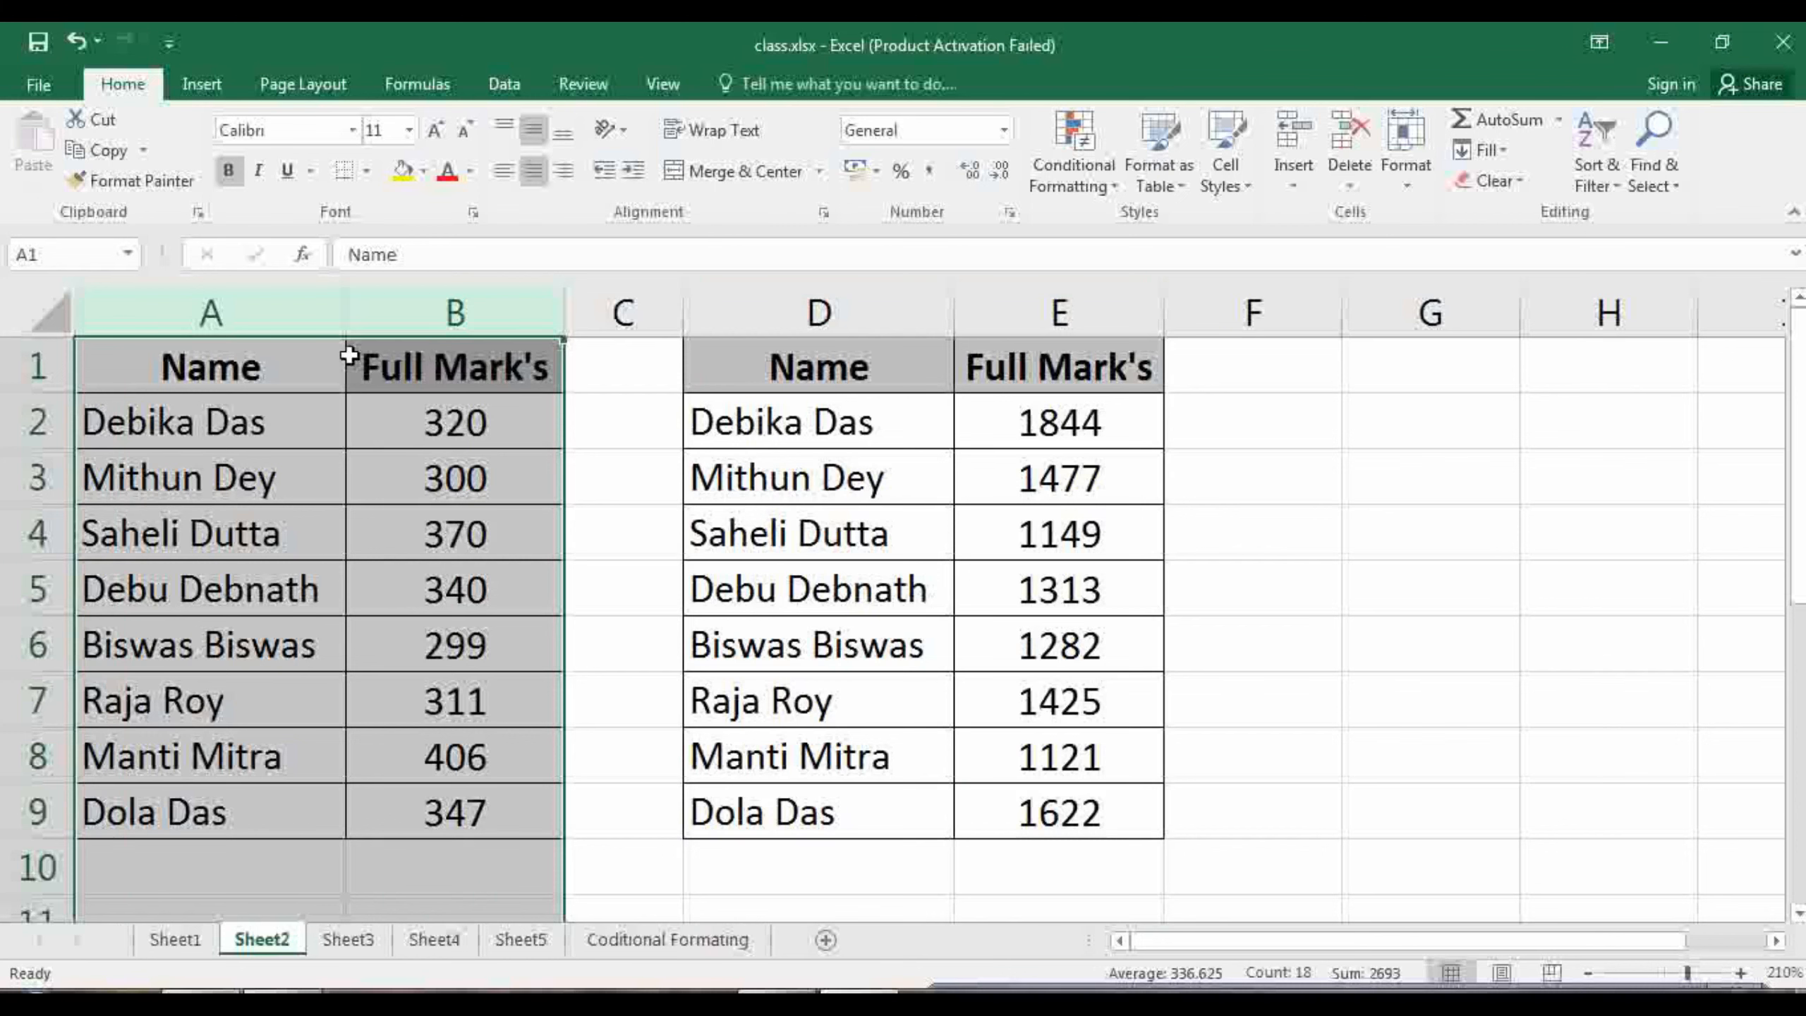
Start formatting the Name and Full Mark's data in columns A and B as a table with the Dark group's deeper blue style
click(427, 479)
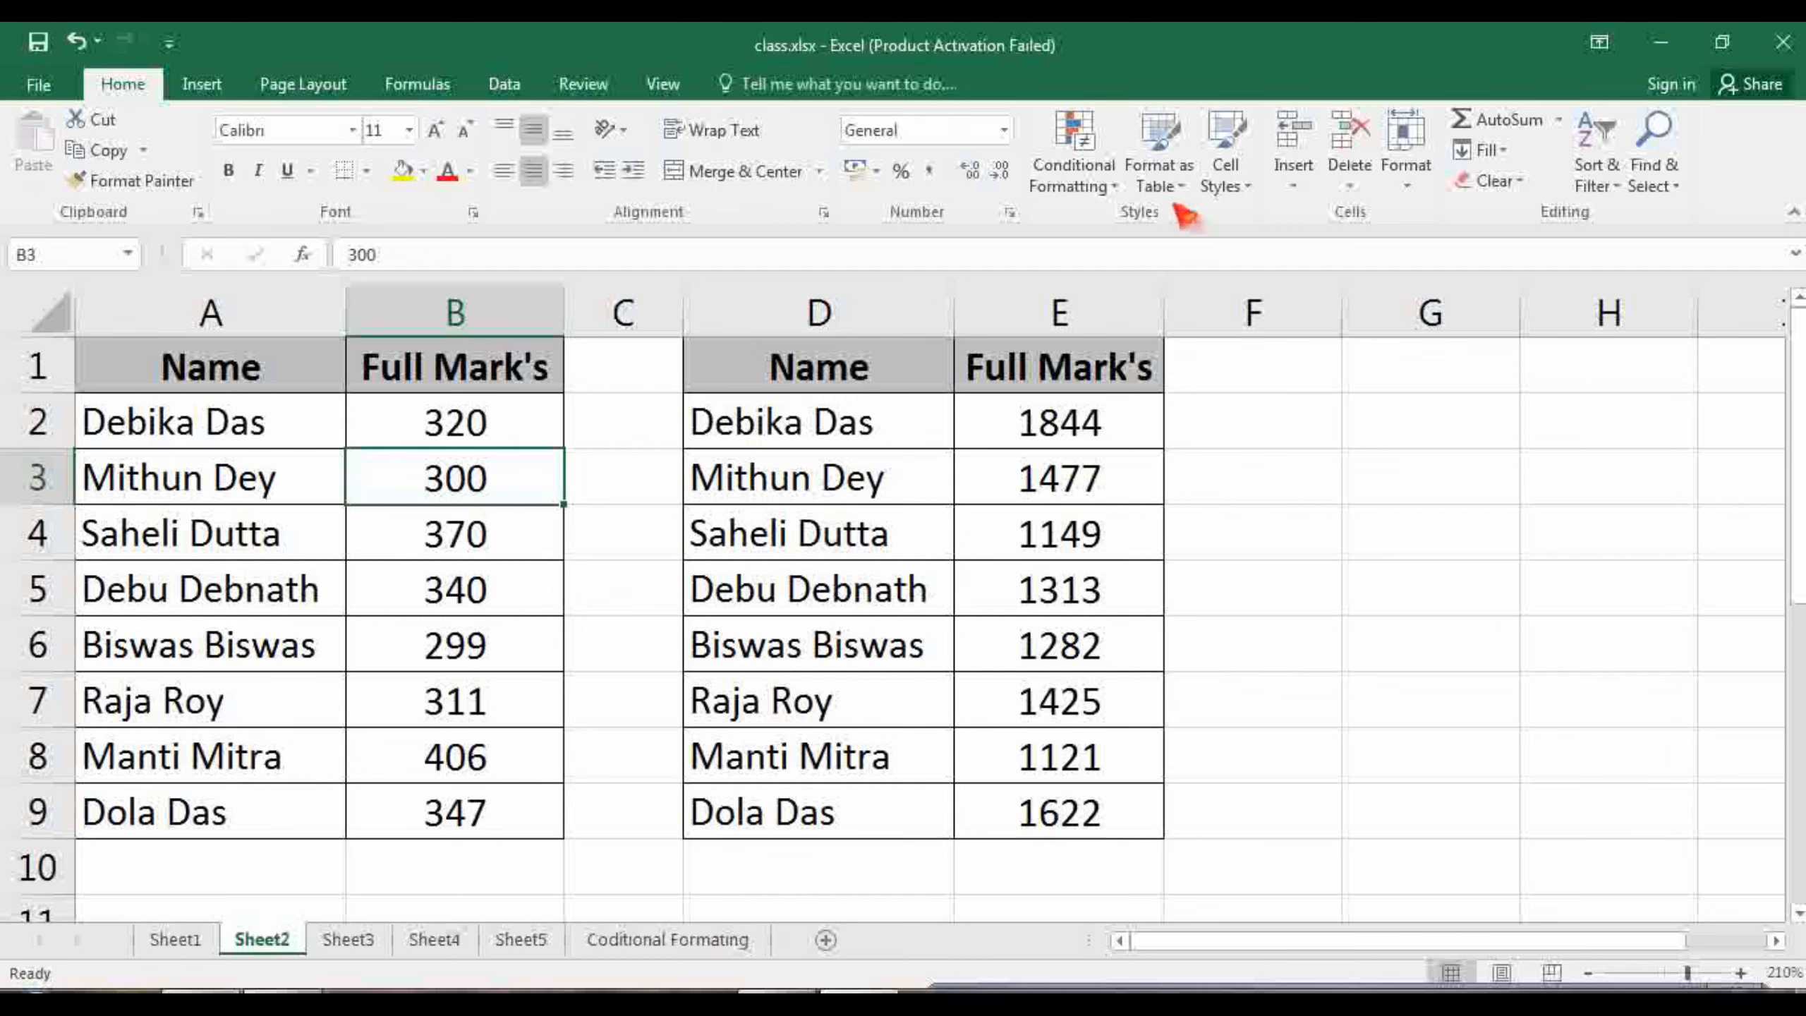
click(1166, 181)
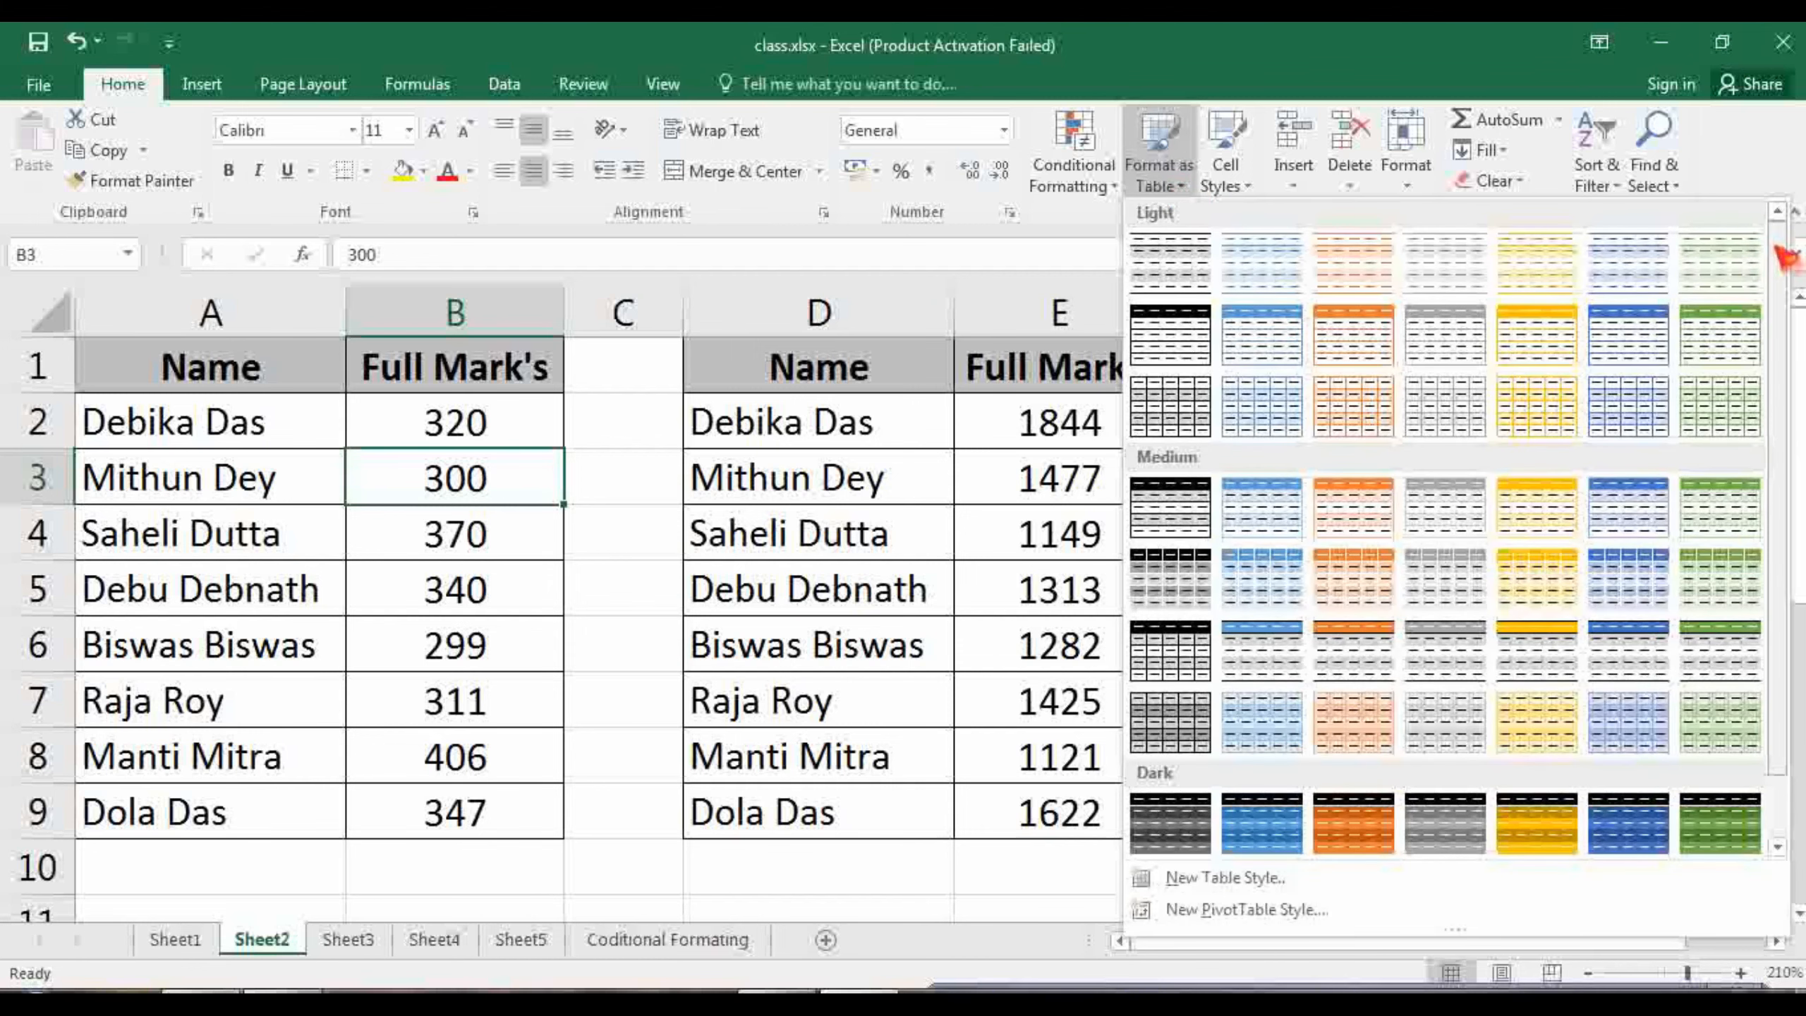
mouse_move(1780, 256)
mouse_down()
mouse_move(1776, 338)
mouse_move(1775, 231)
mouse_up()
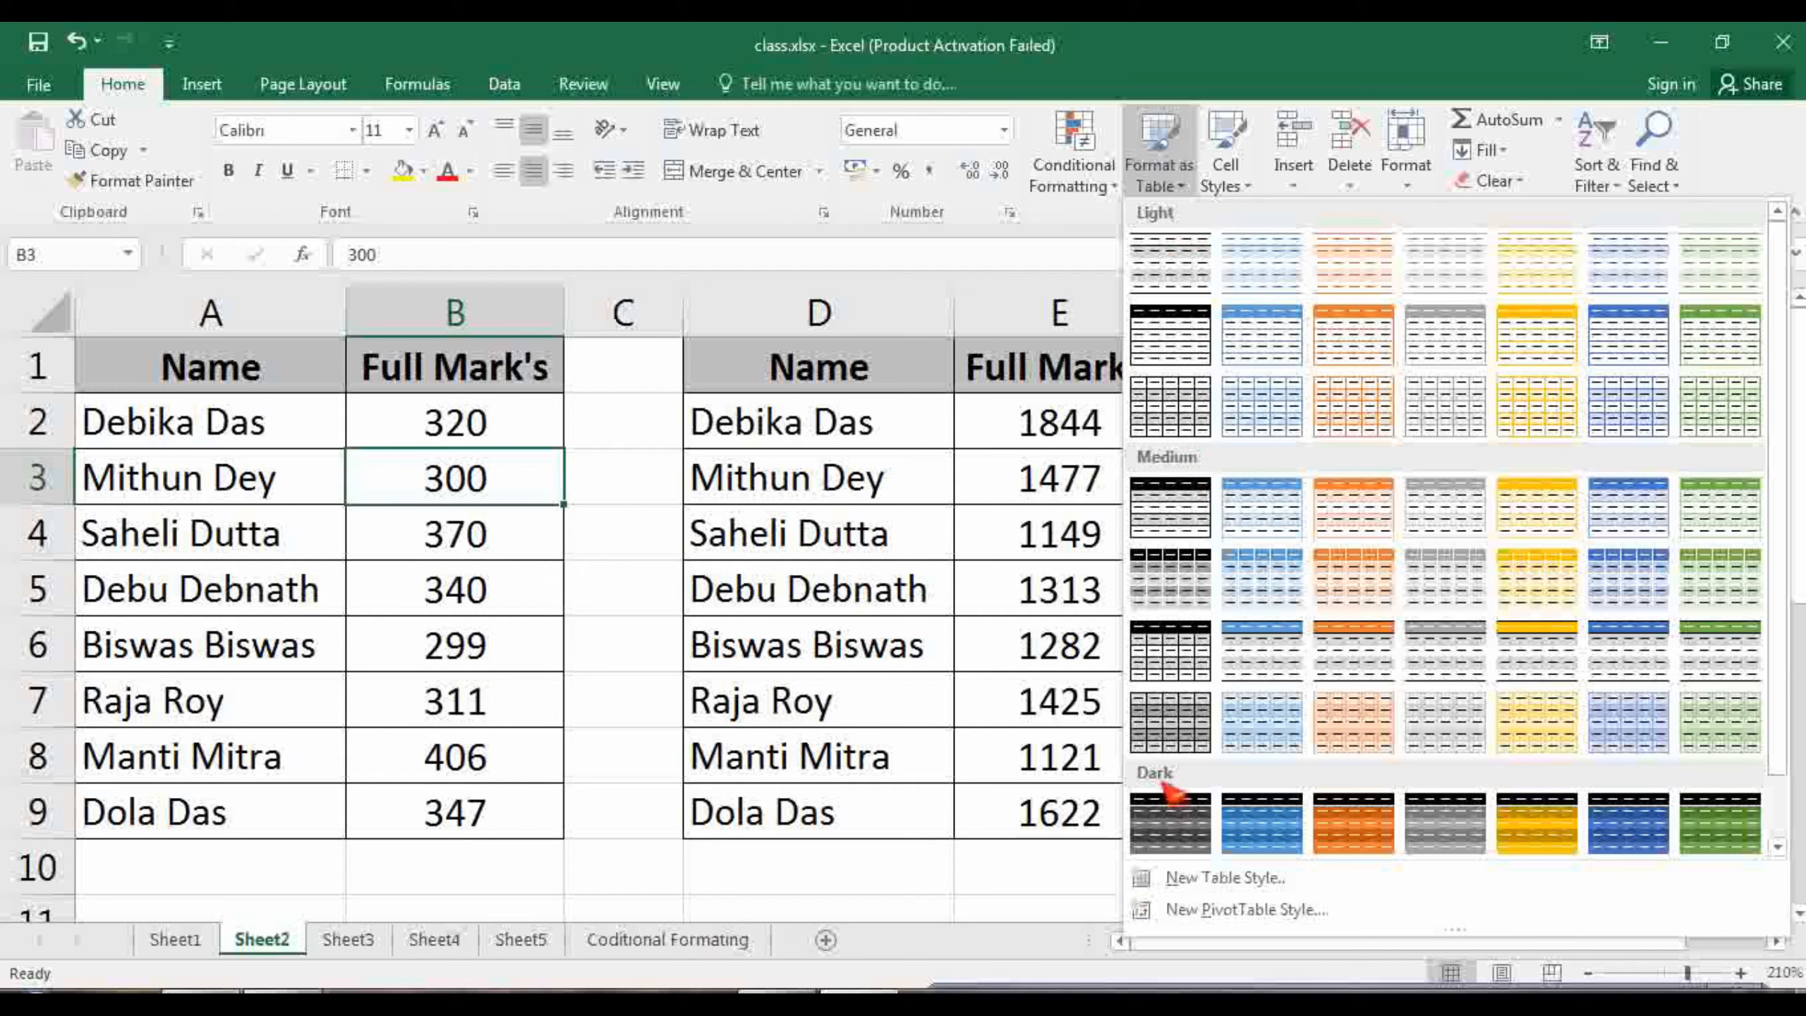
scroll(1248, 740, down, 1)
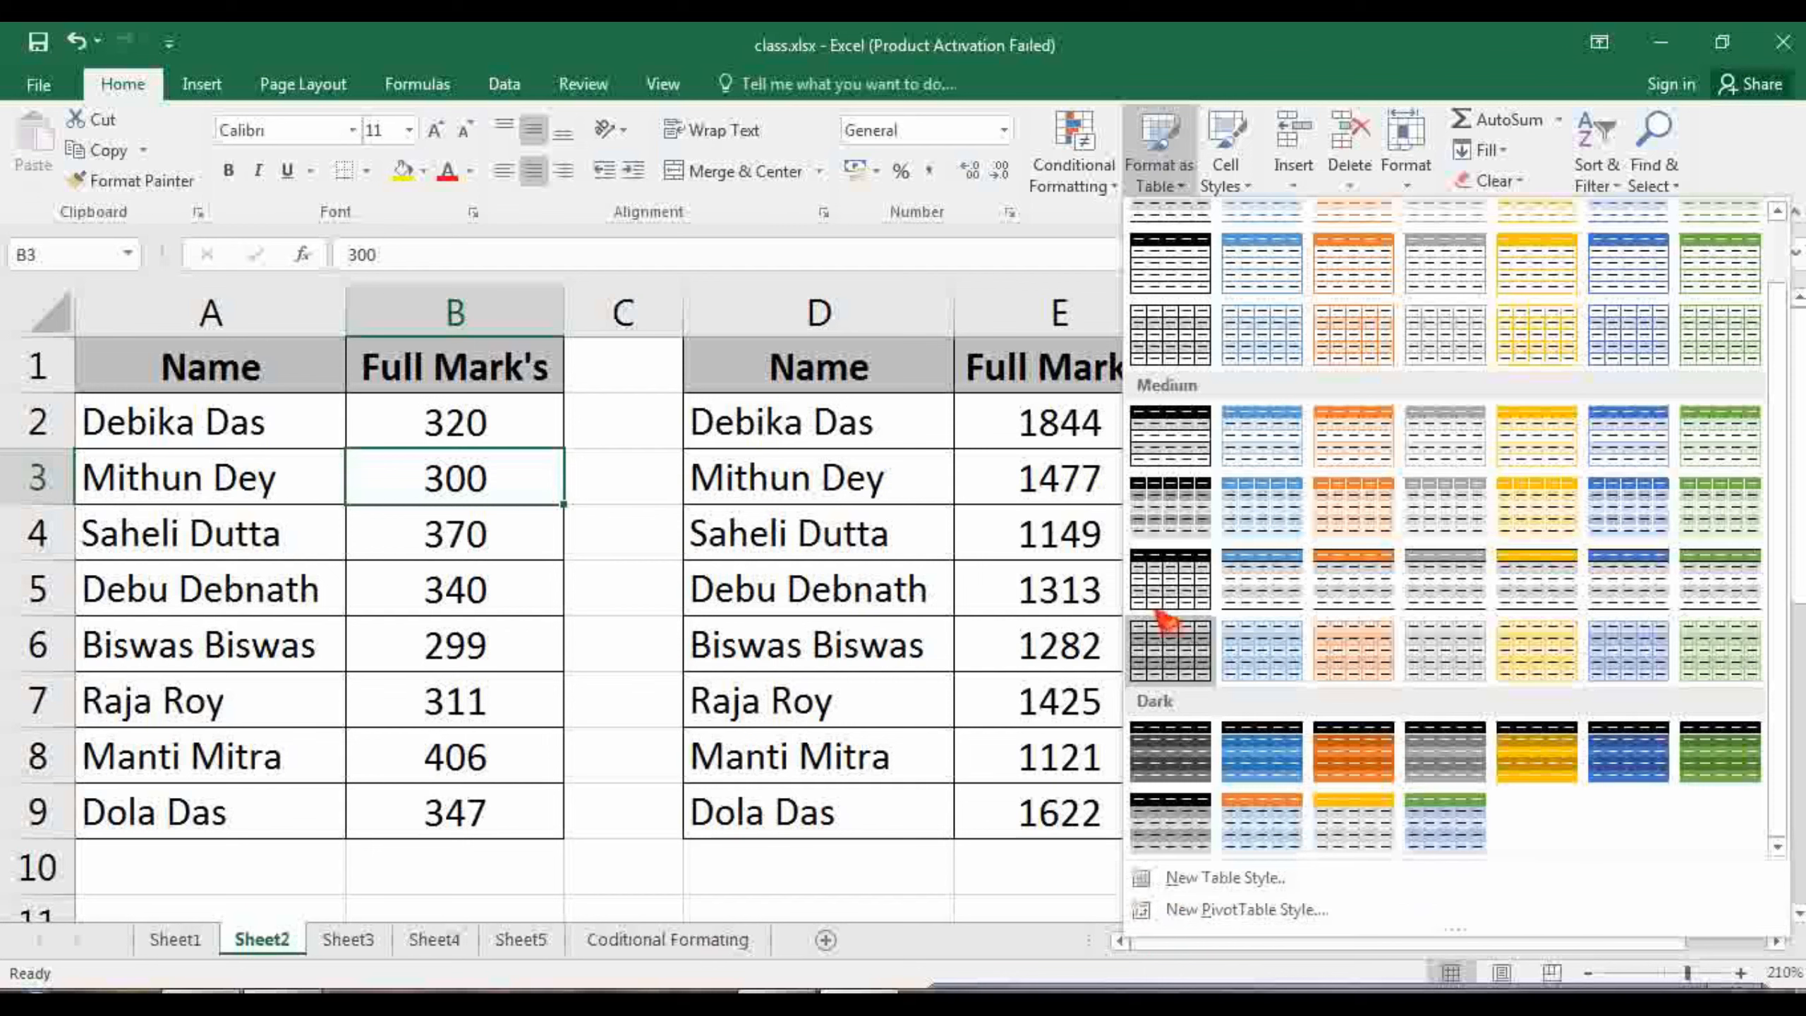
scroll(1187, 307, up, 1)
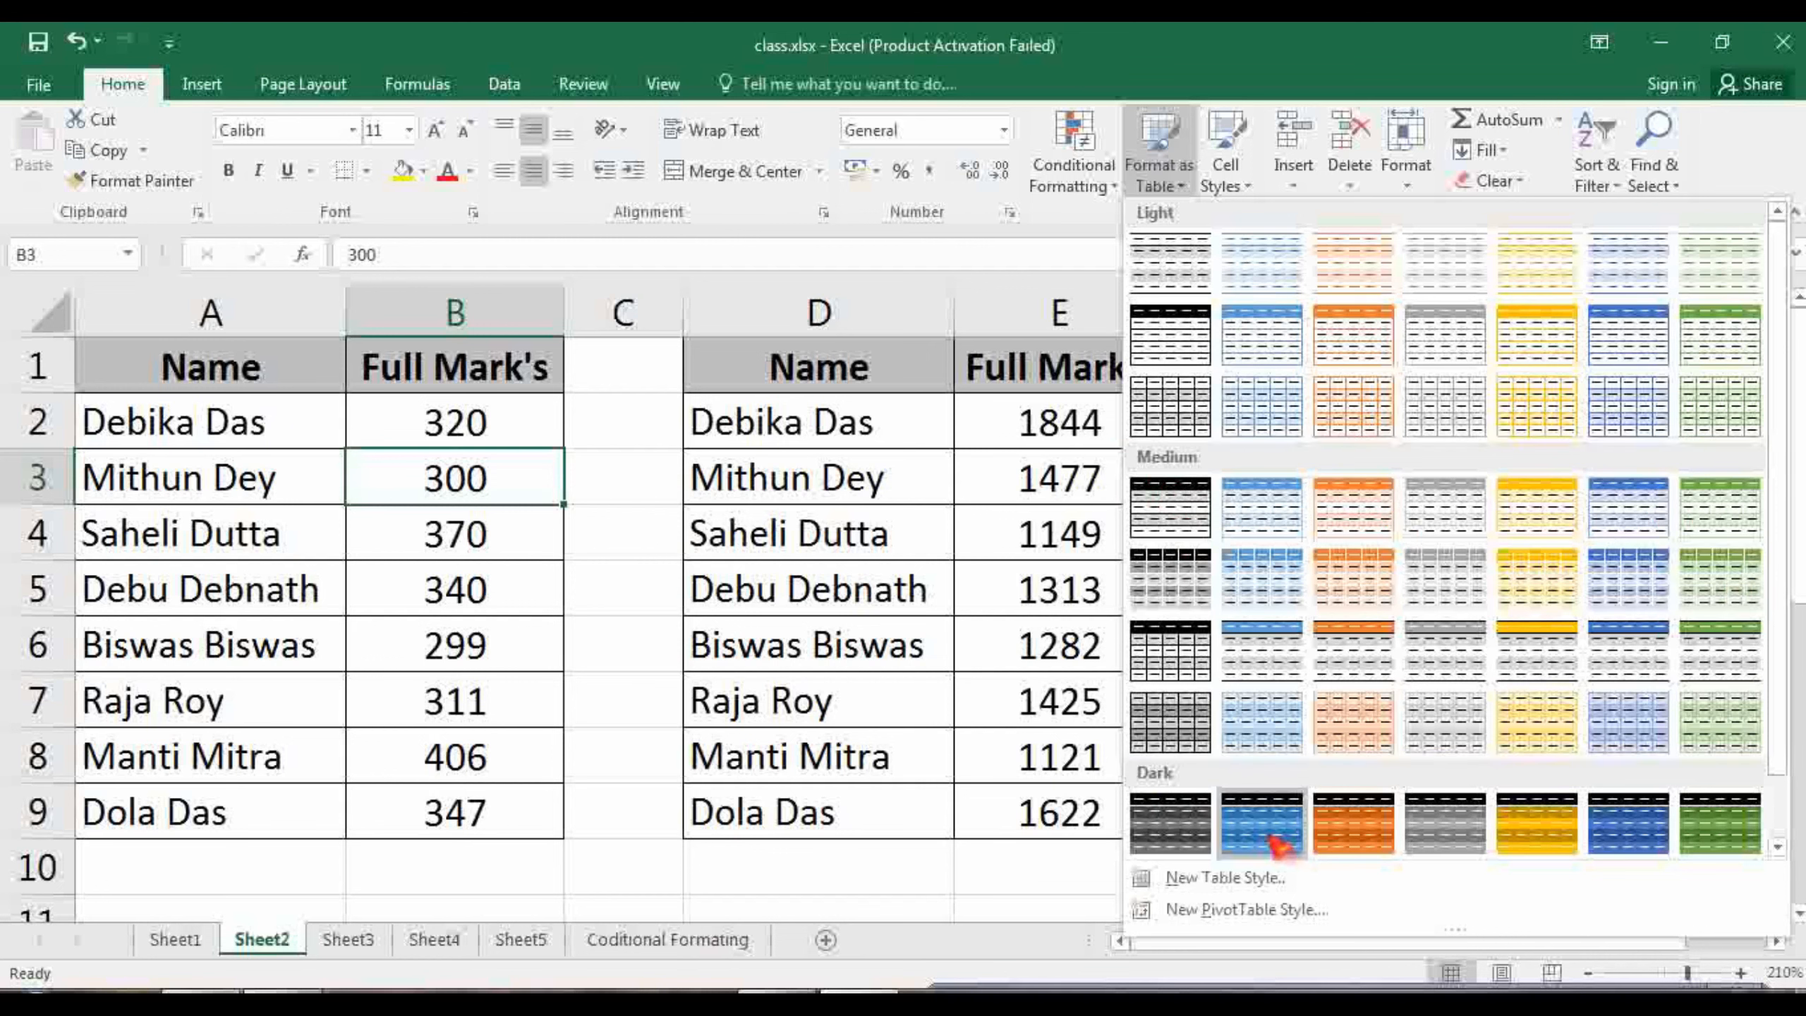
scroll(1259, 829, down, 1)
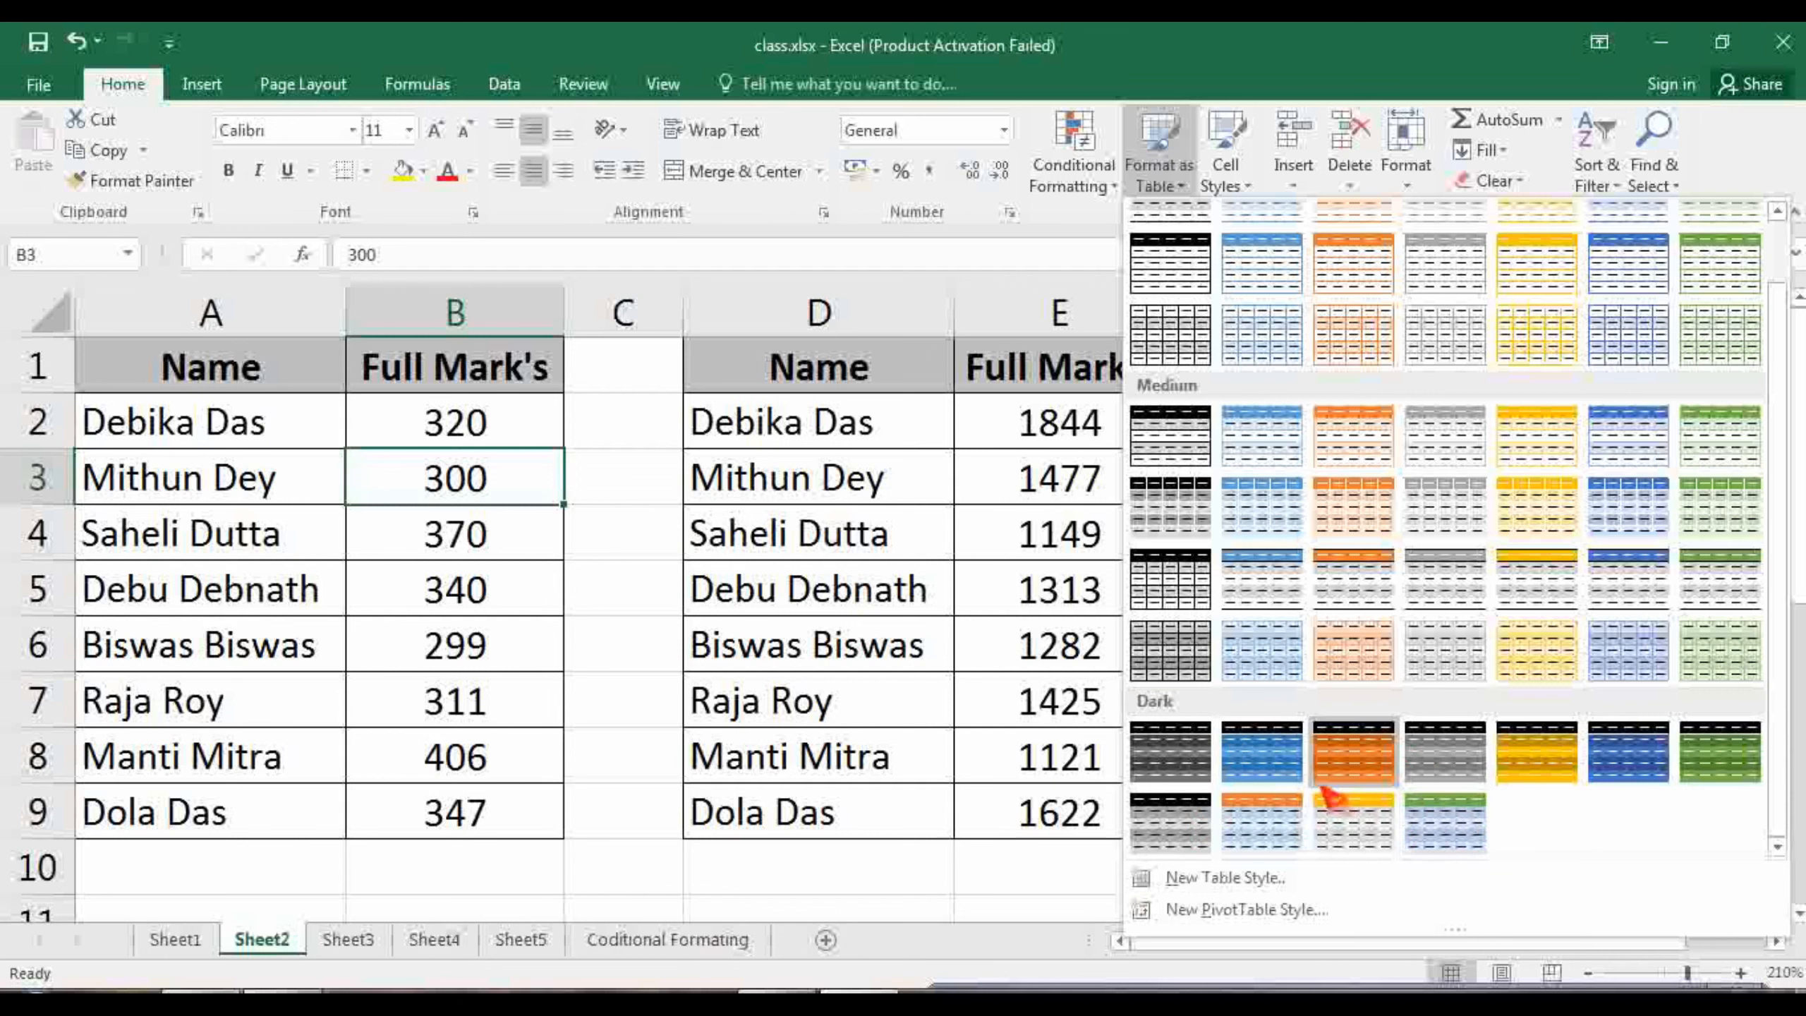
scroll(1320, 789, up, 1)
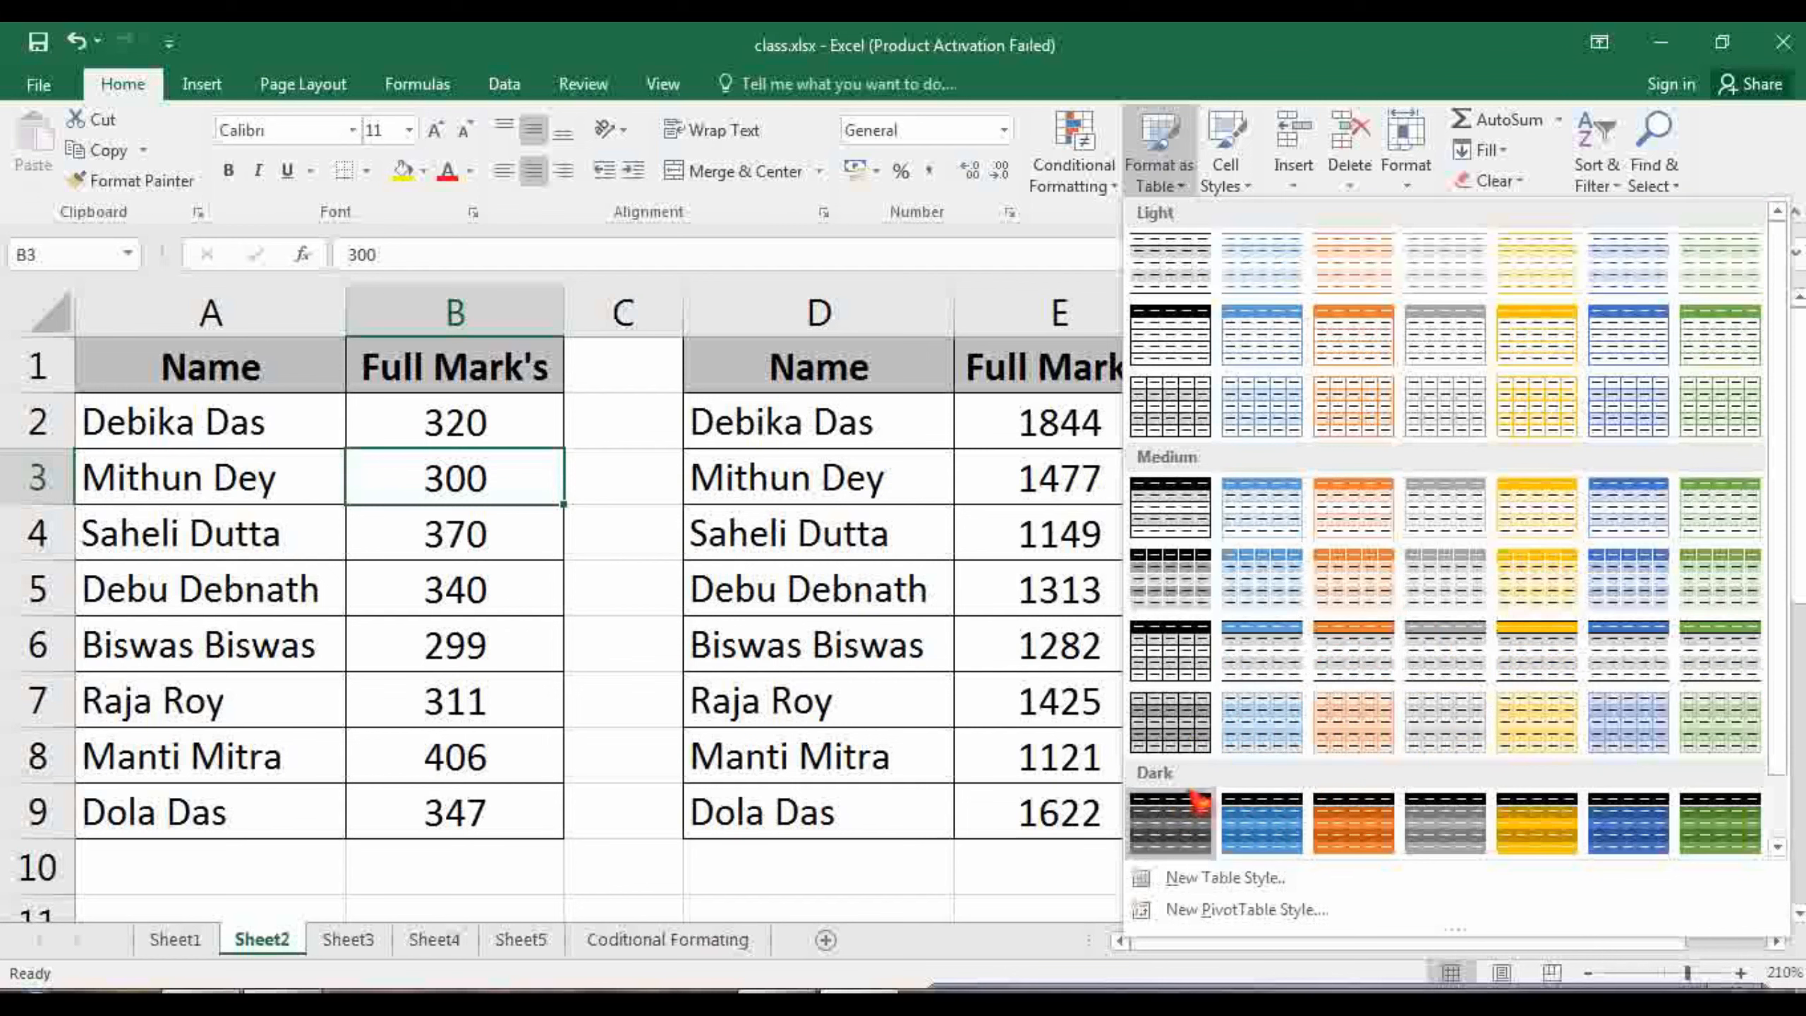
click(1625, 832)
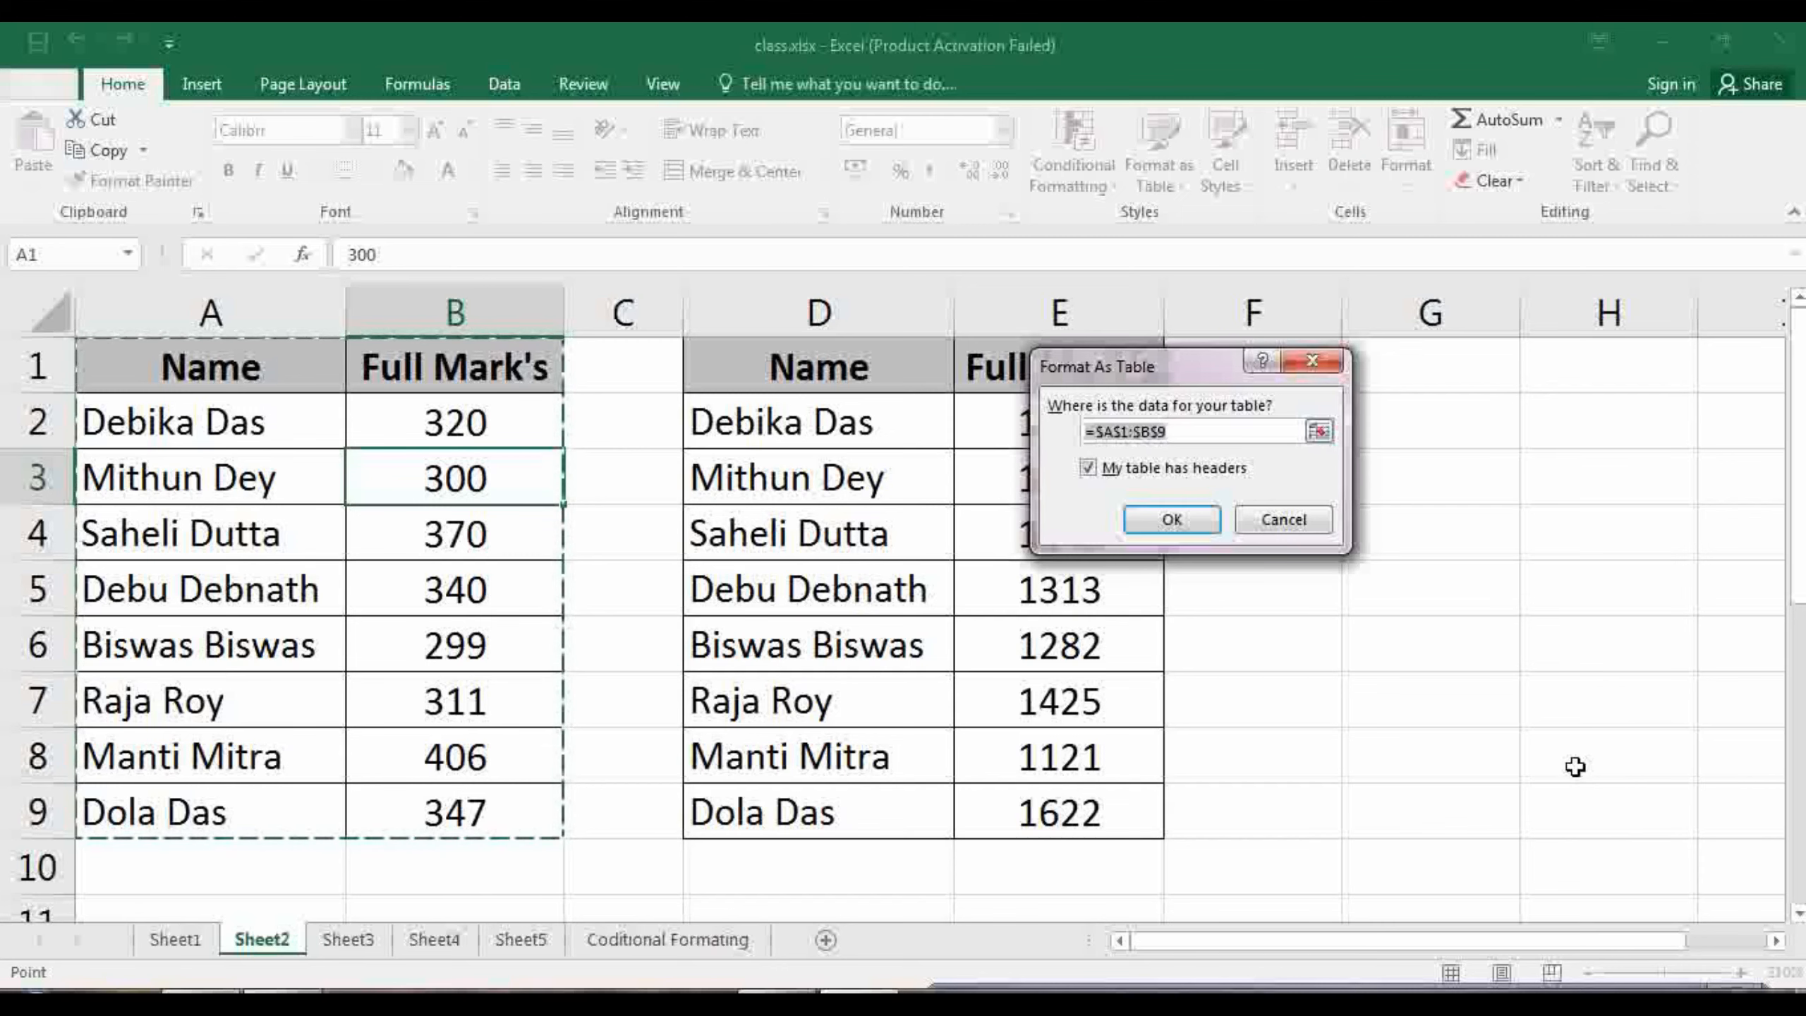
key(super+plus)
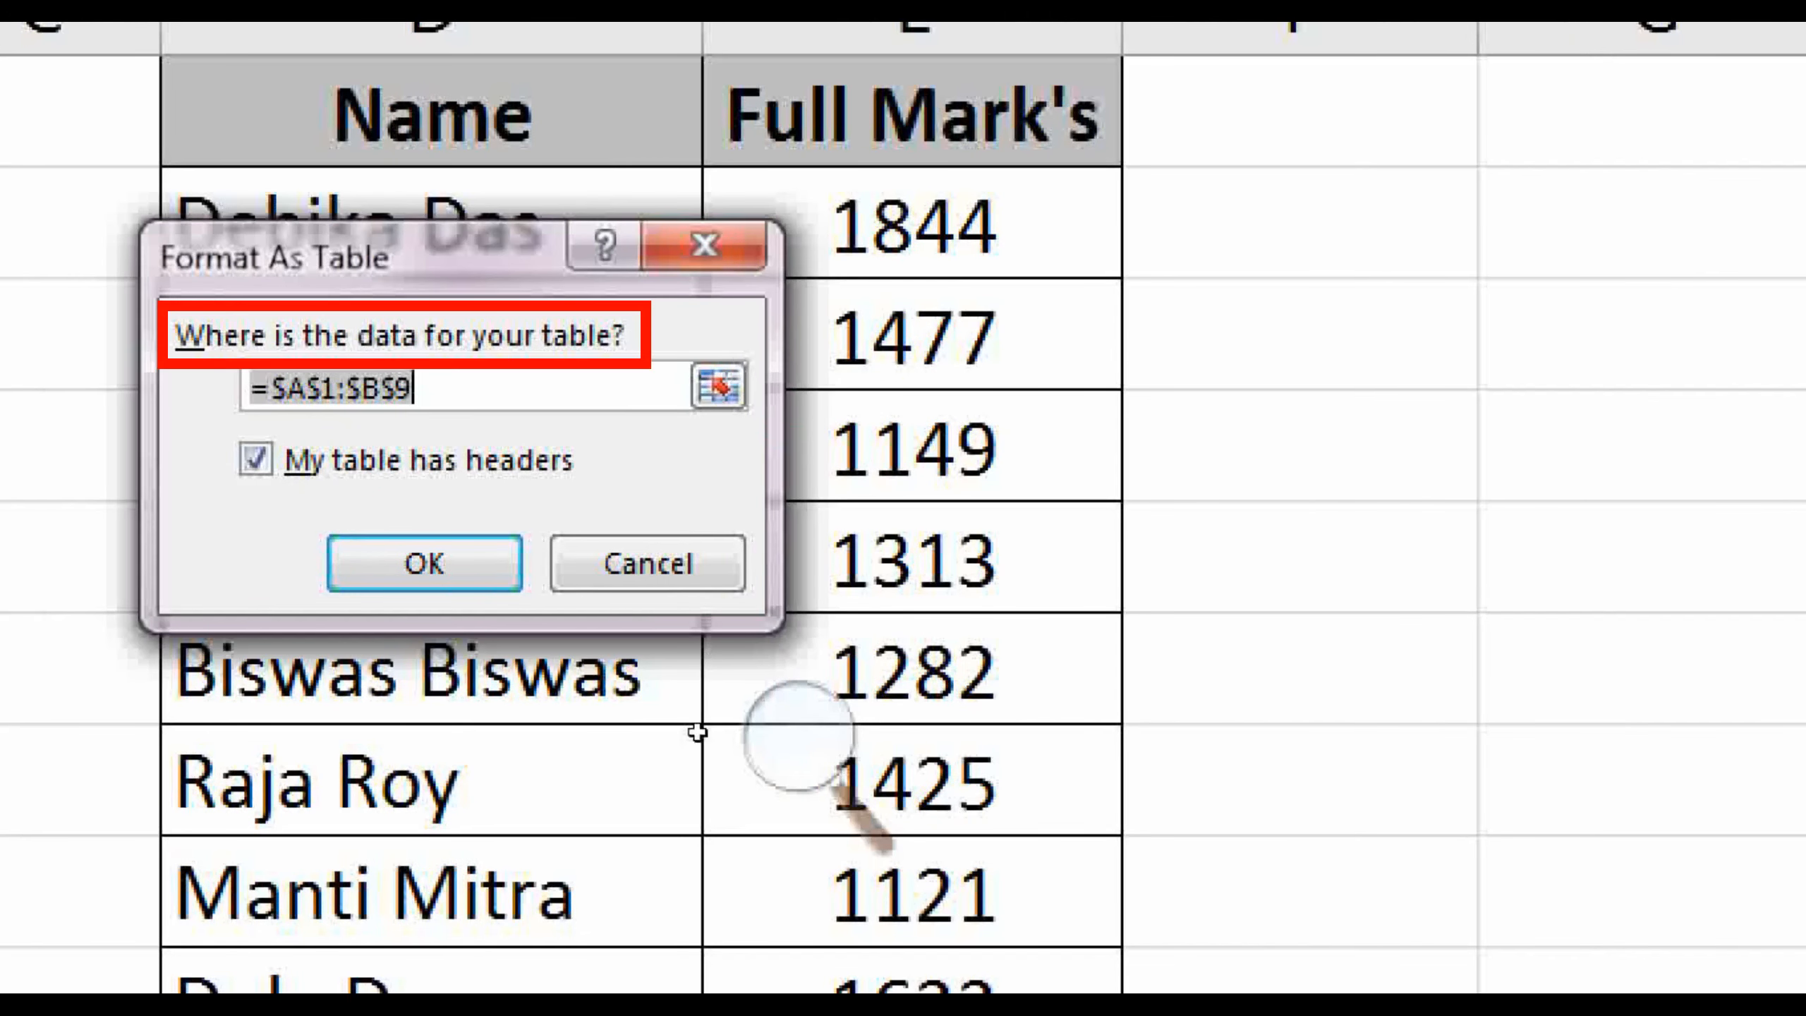
click(1008, 691)
click(1236, 675)
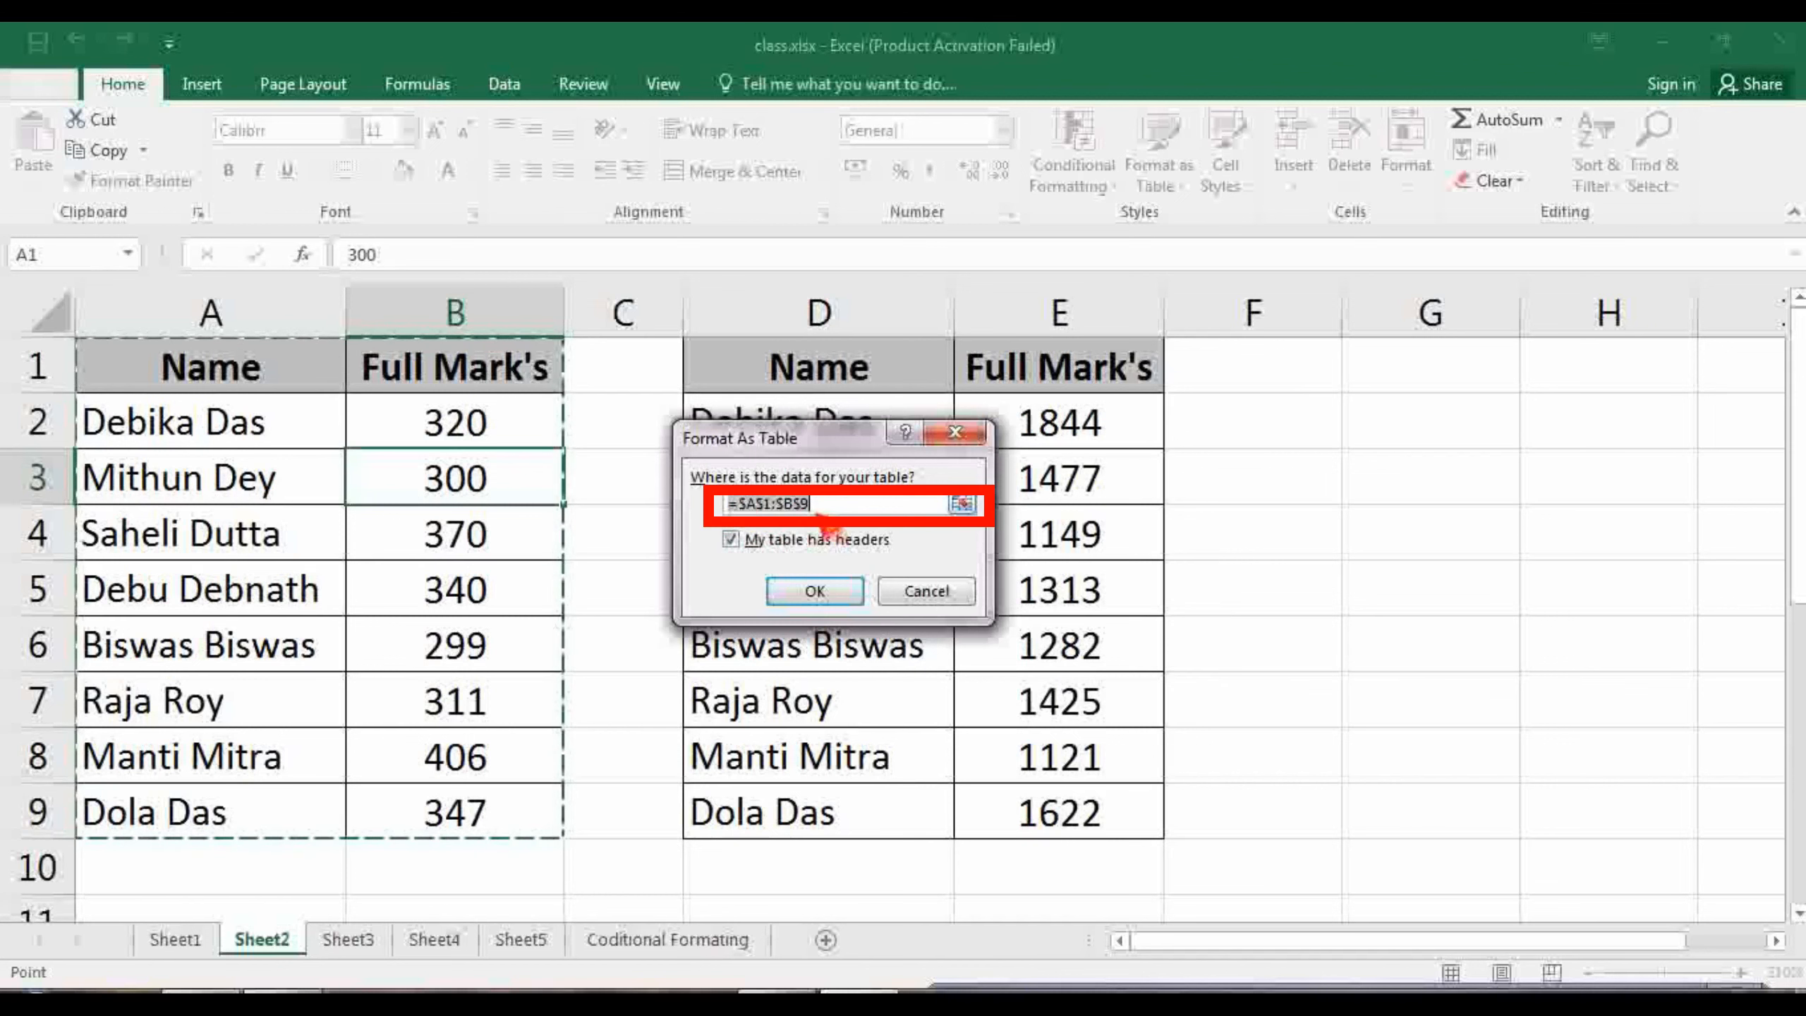
click(818, 511)
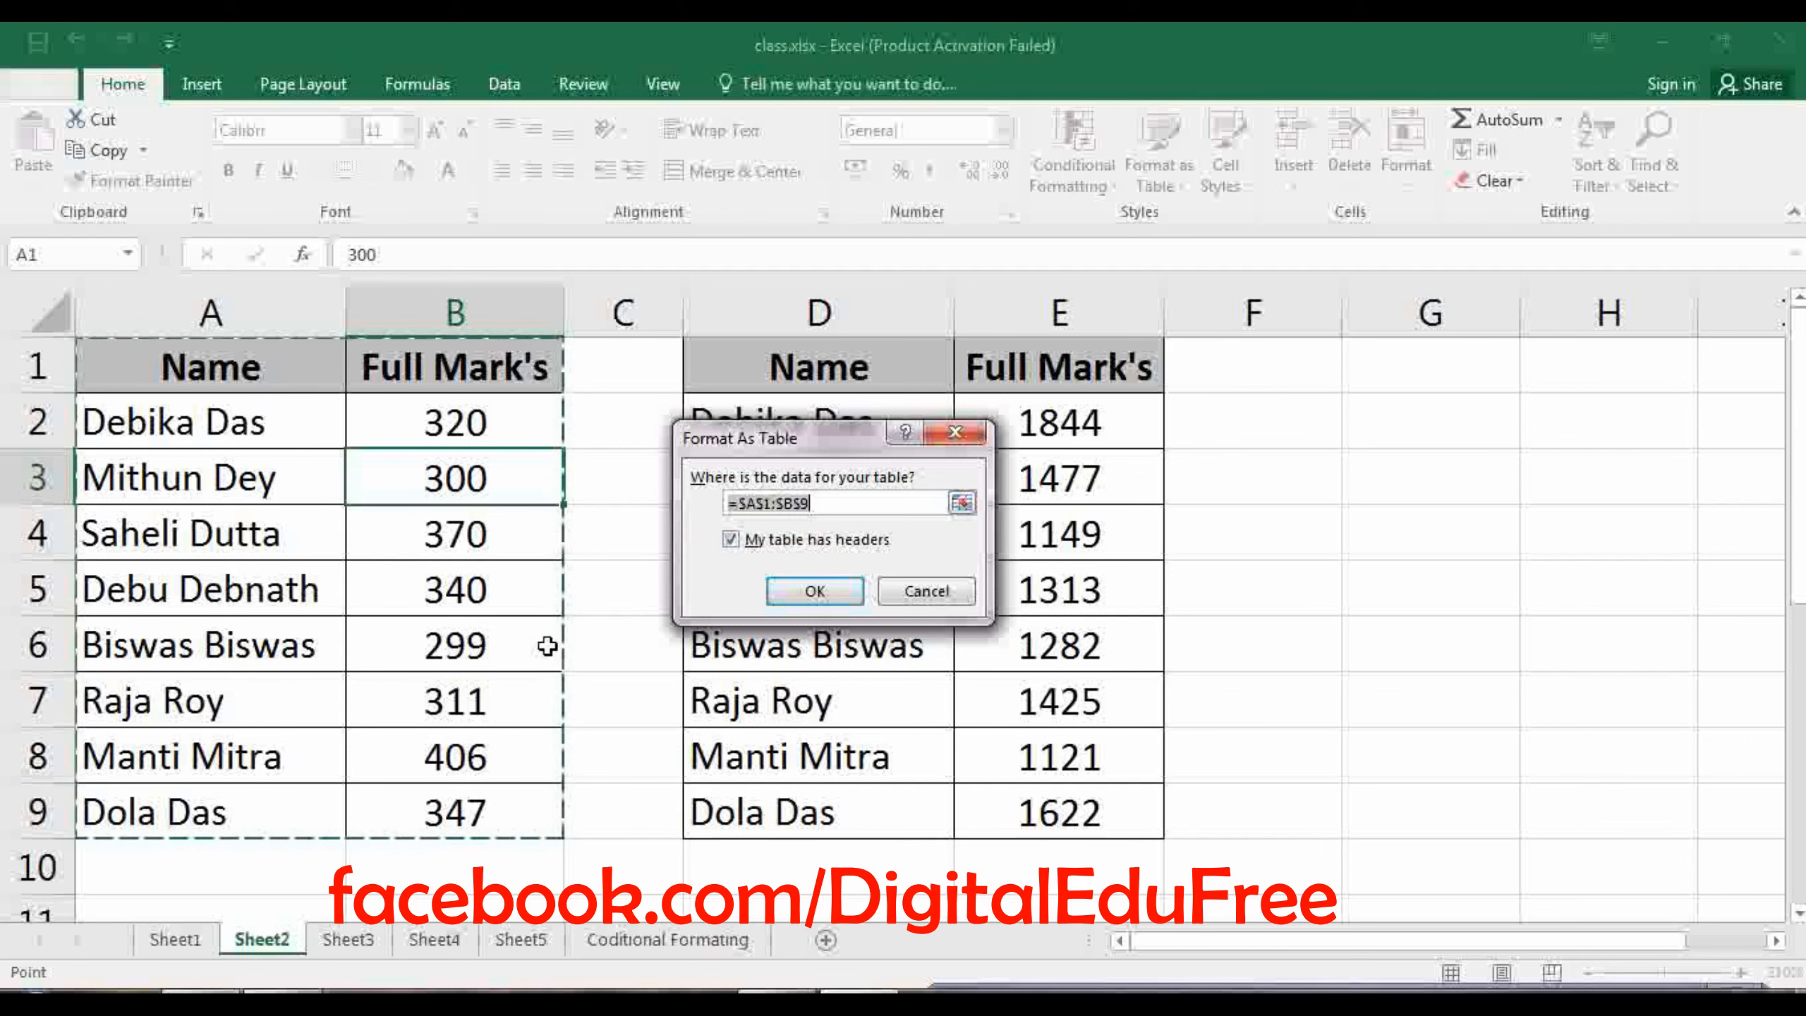
Clear the table's data range, reselect cells A1:B9 as the source, and create the table with headers
click(821, 497)
key(BackSpace)
key(BackSpace)
key(BackSpace)
key(BackSpace)
key(BackSpace)
key(BackSpace)
key(BackSpace)
key(BackSpace)
key(BackSpace)
key(BackSpace)
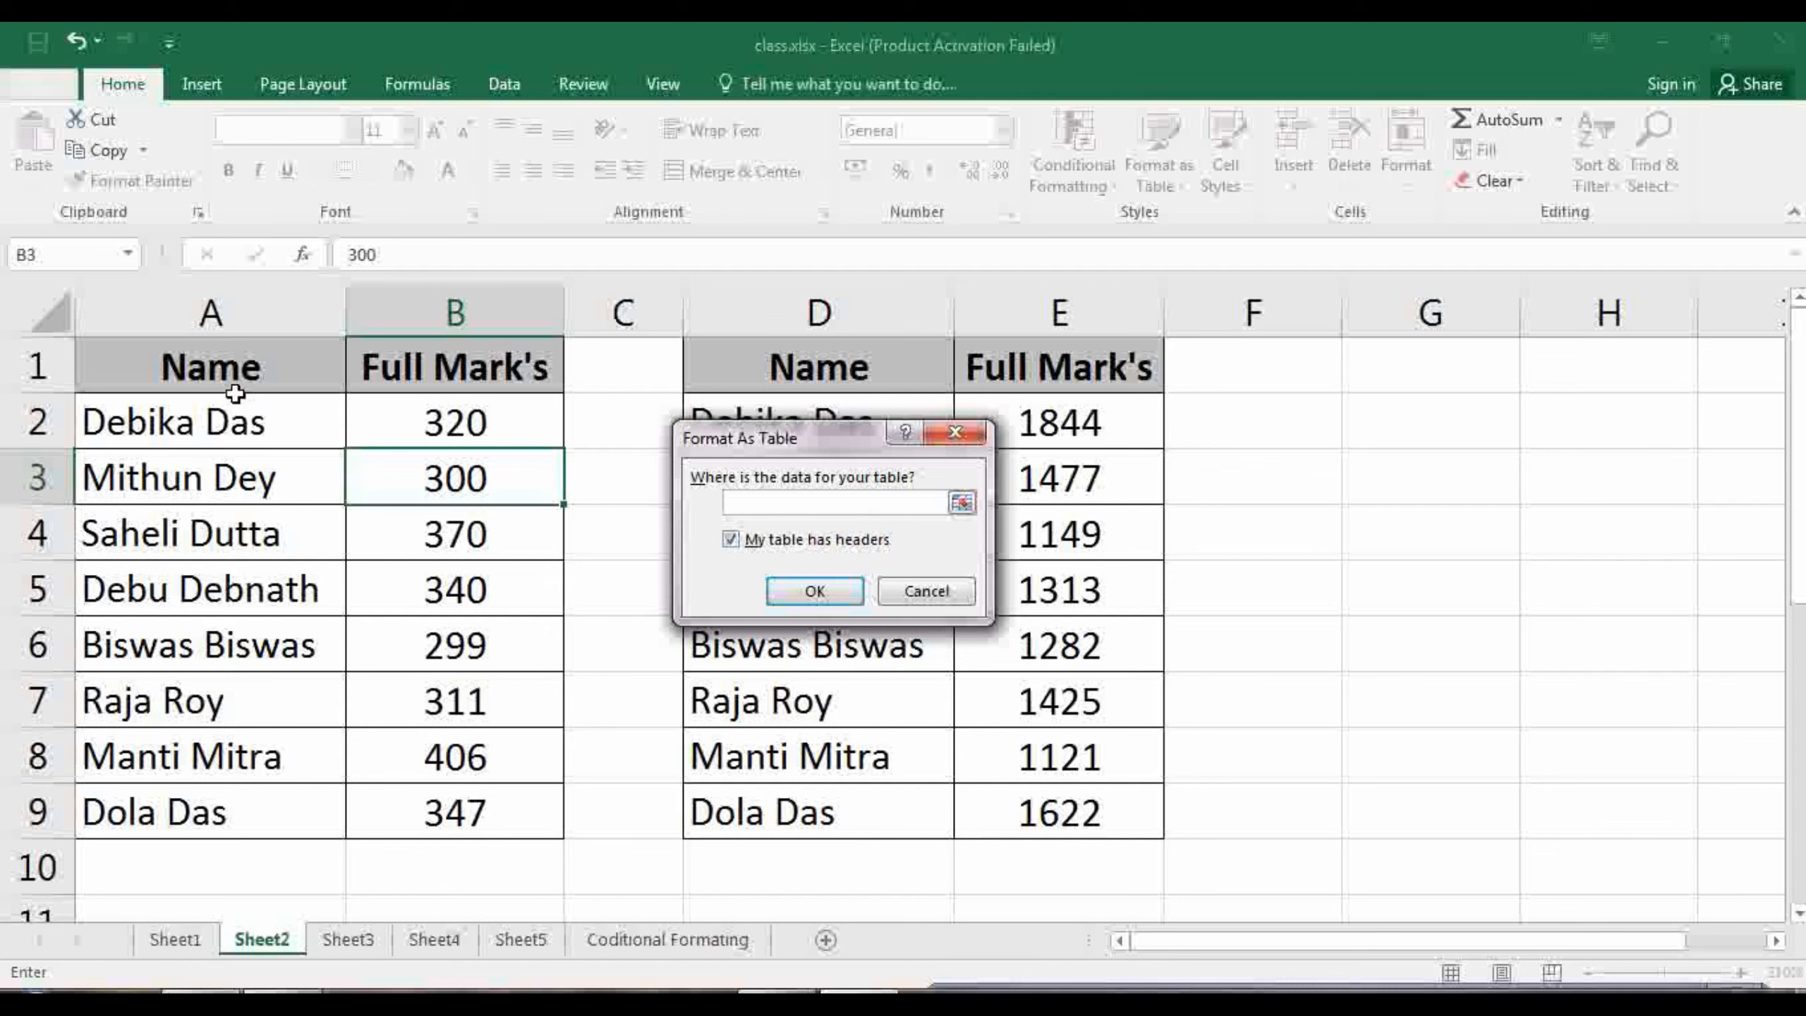
drag(185, 364, 350, 473)
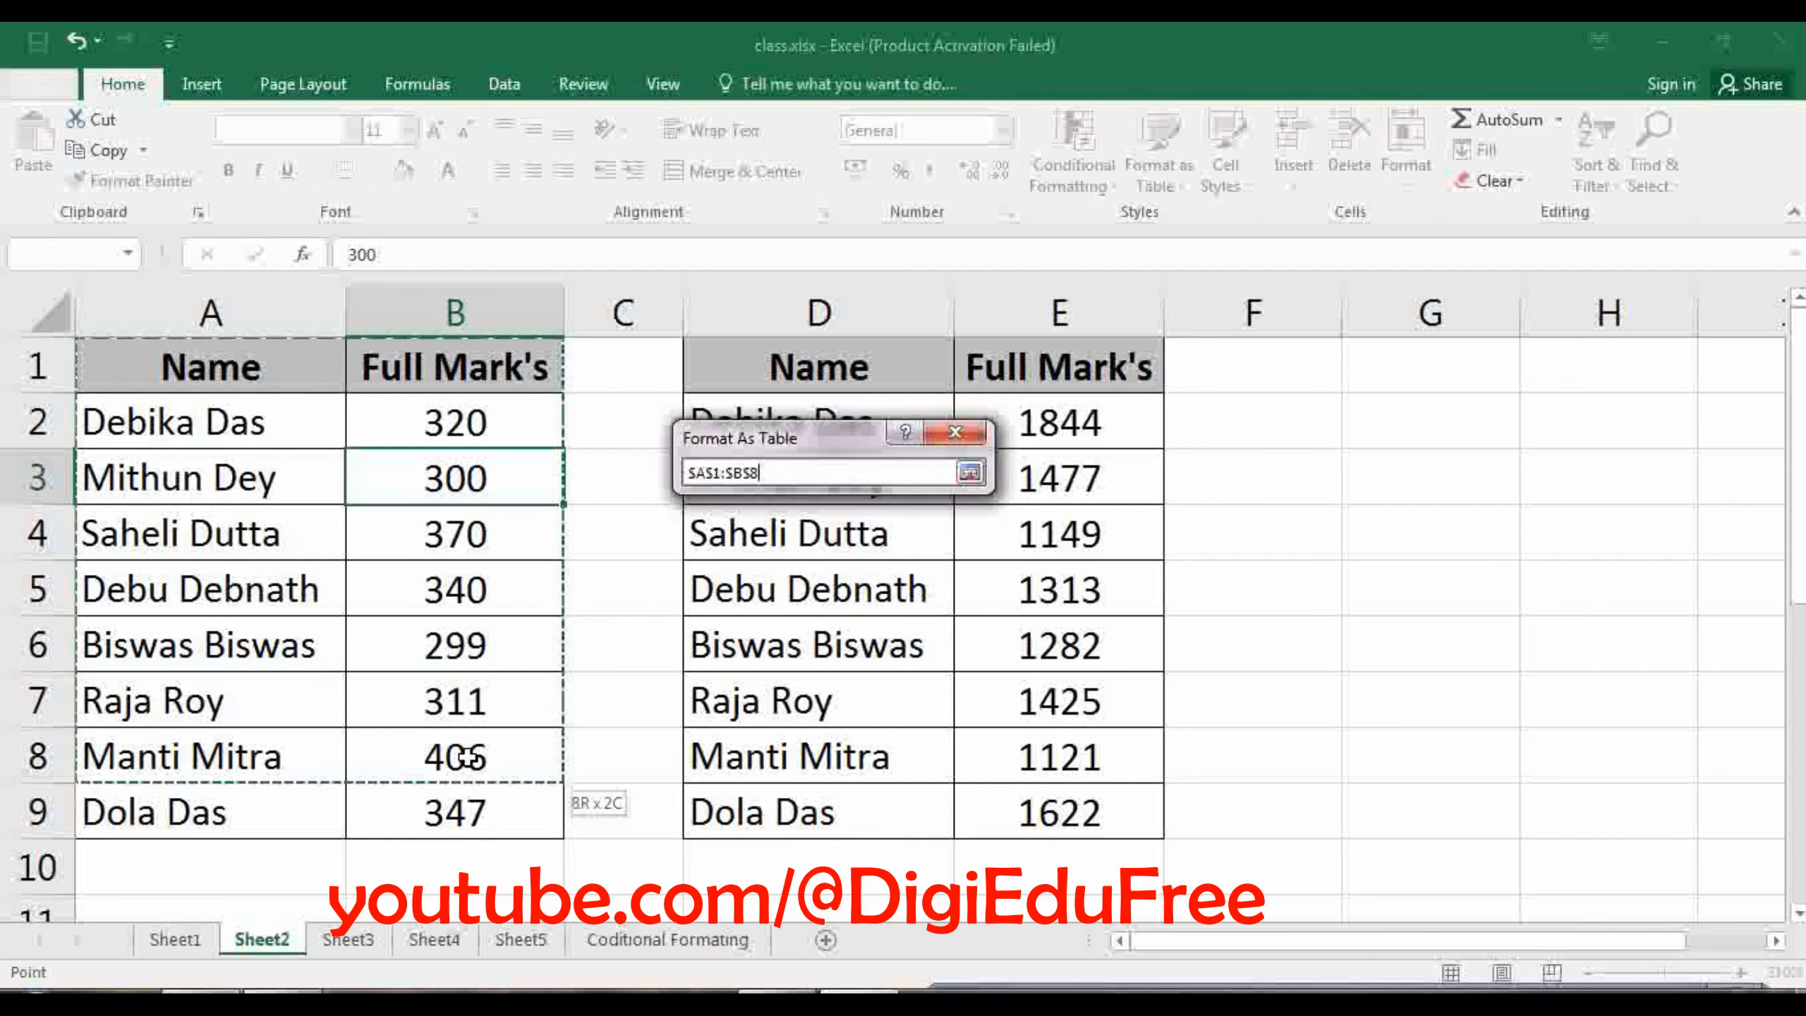
drag(474, 811, 474, 812)
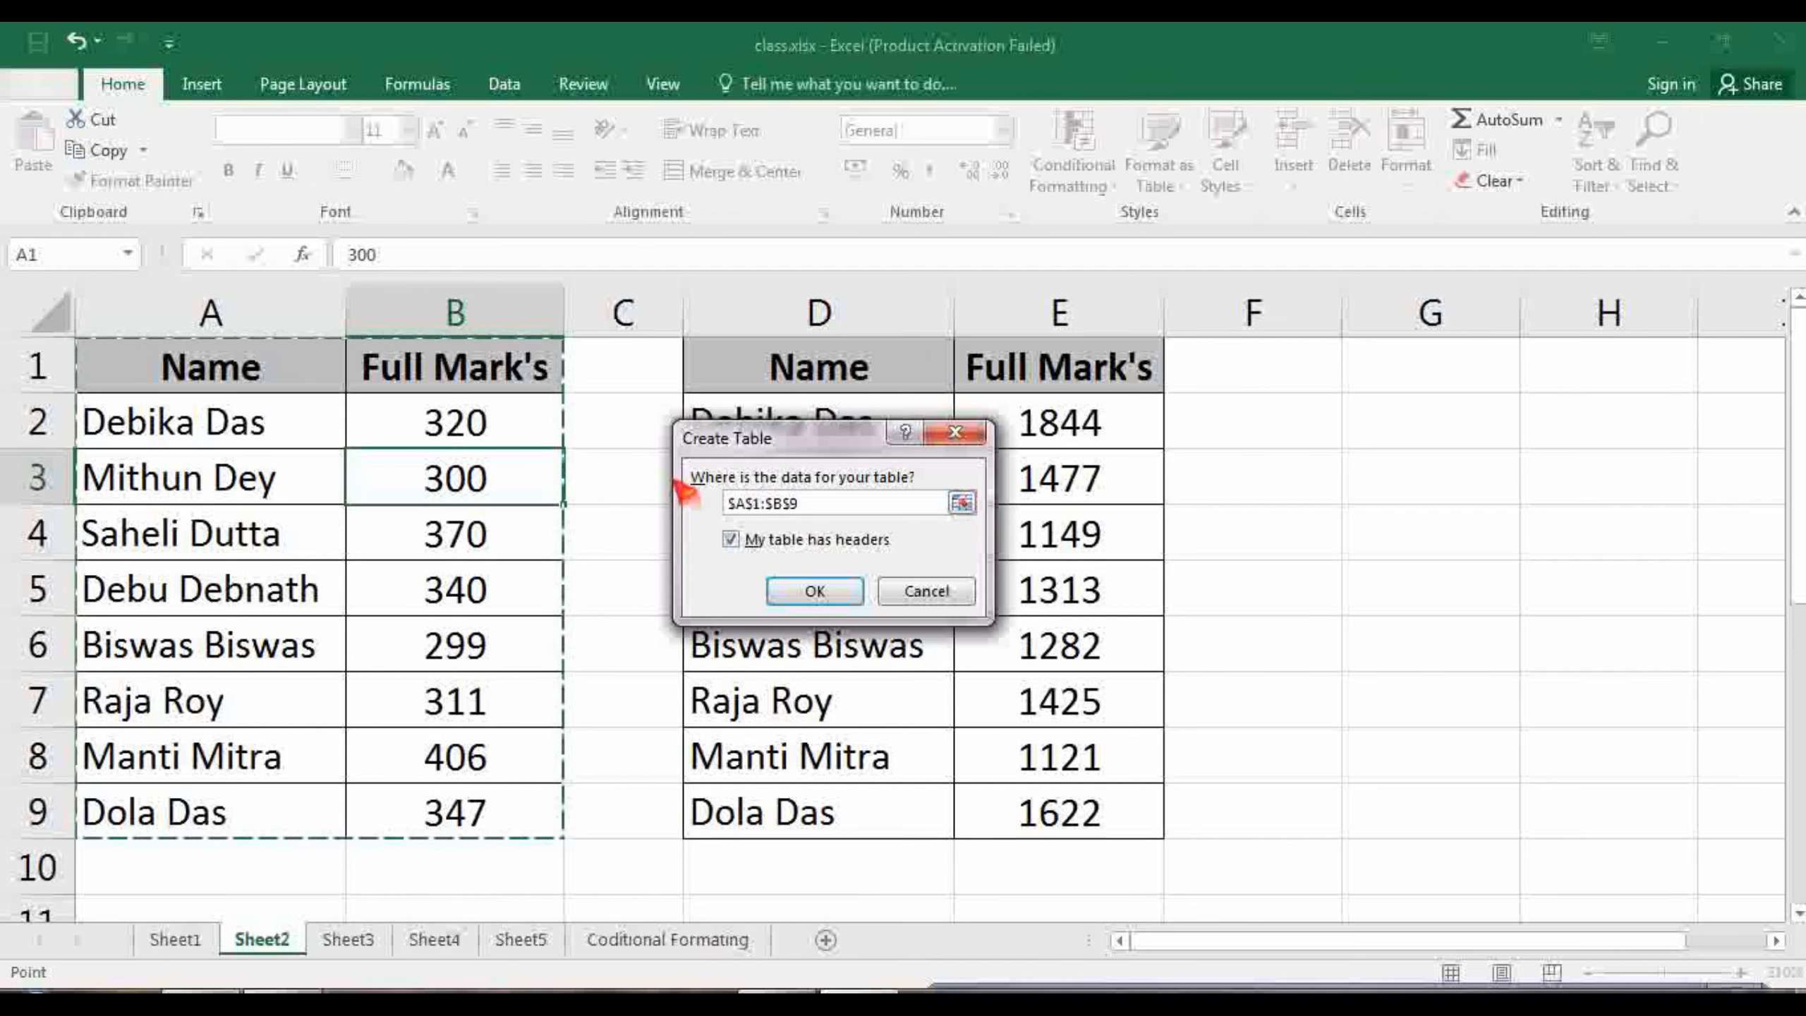
drag(743, 437, 561, 416)
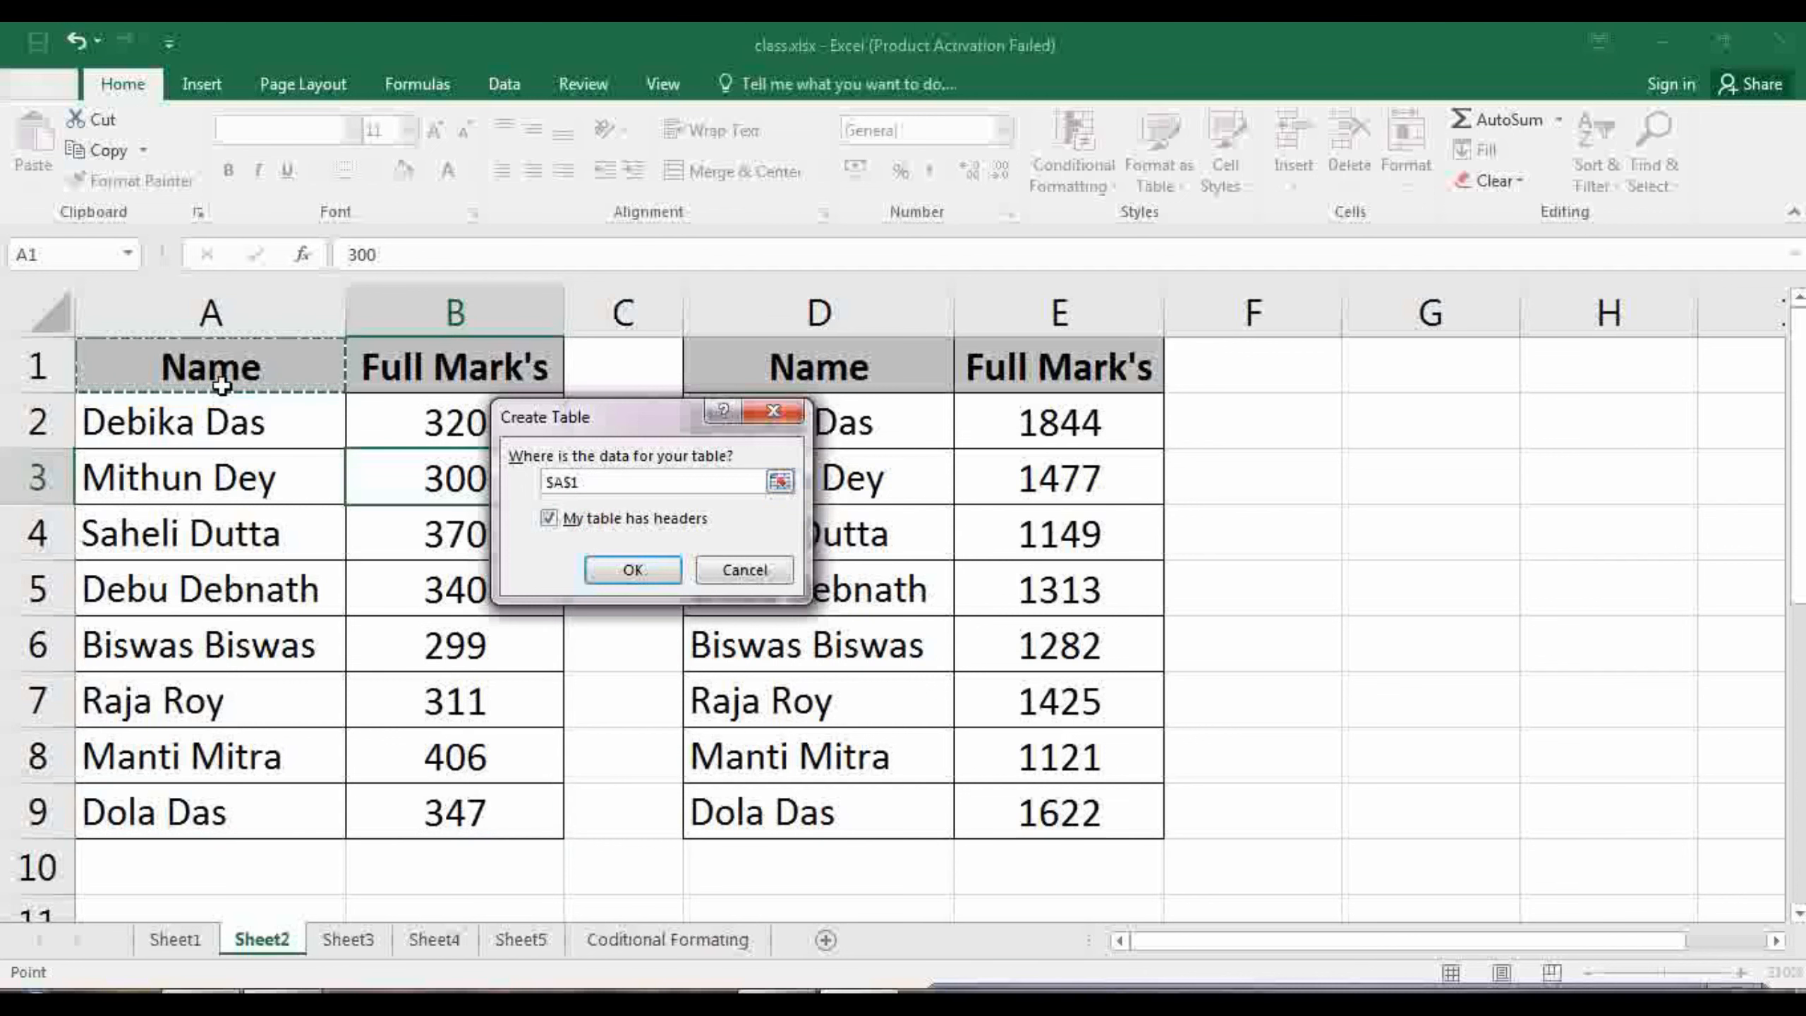
drag(221, 385, 485, 813)
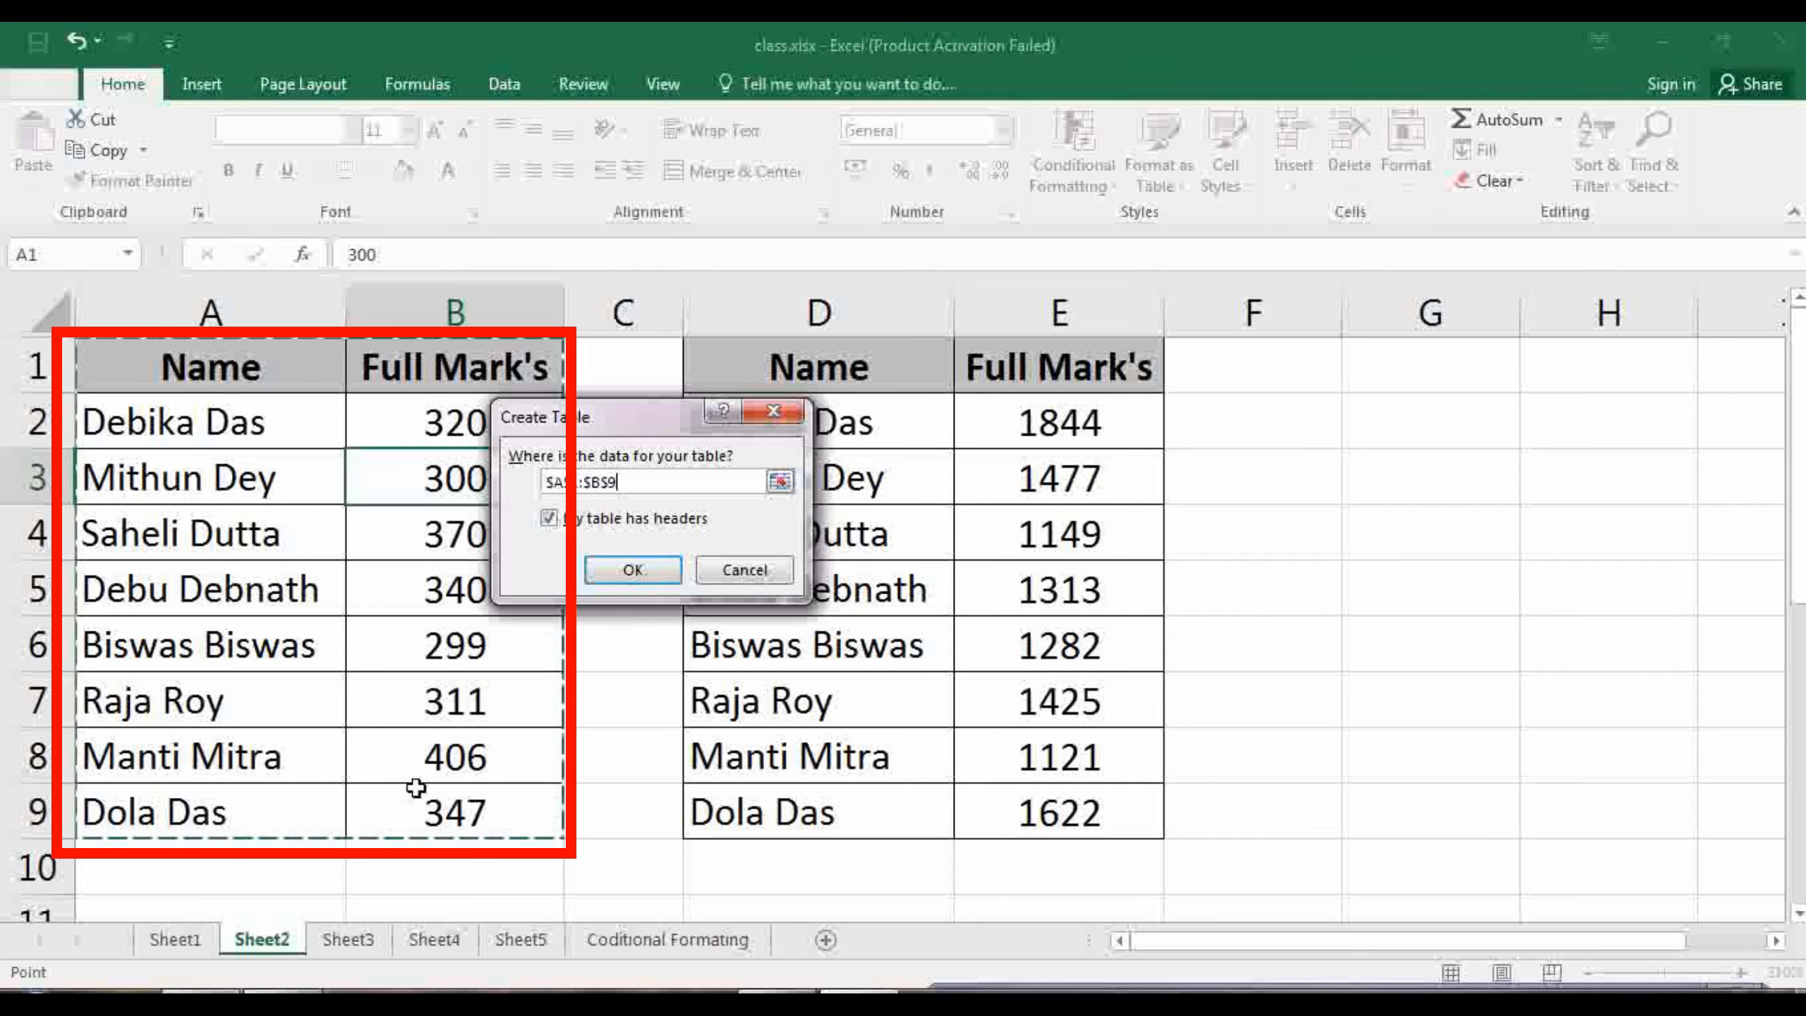
key(super+plus)
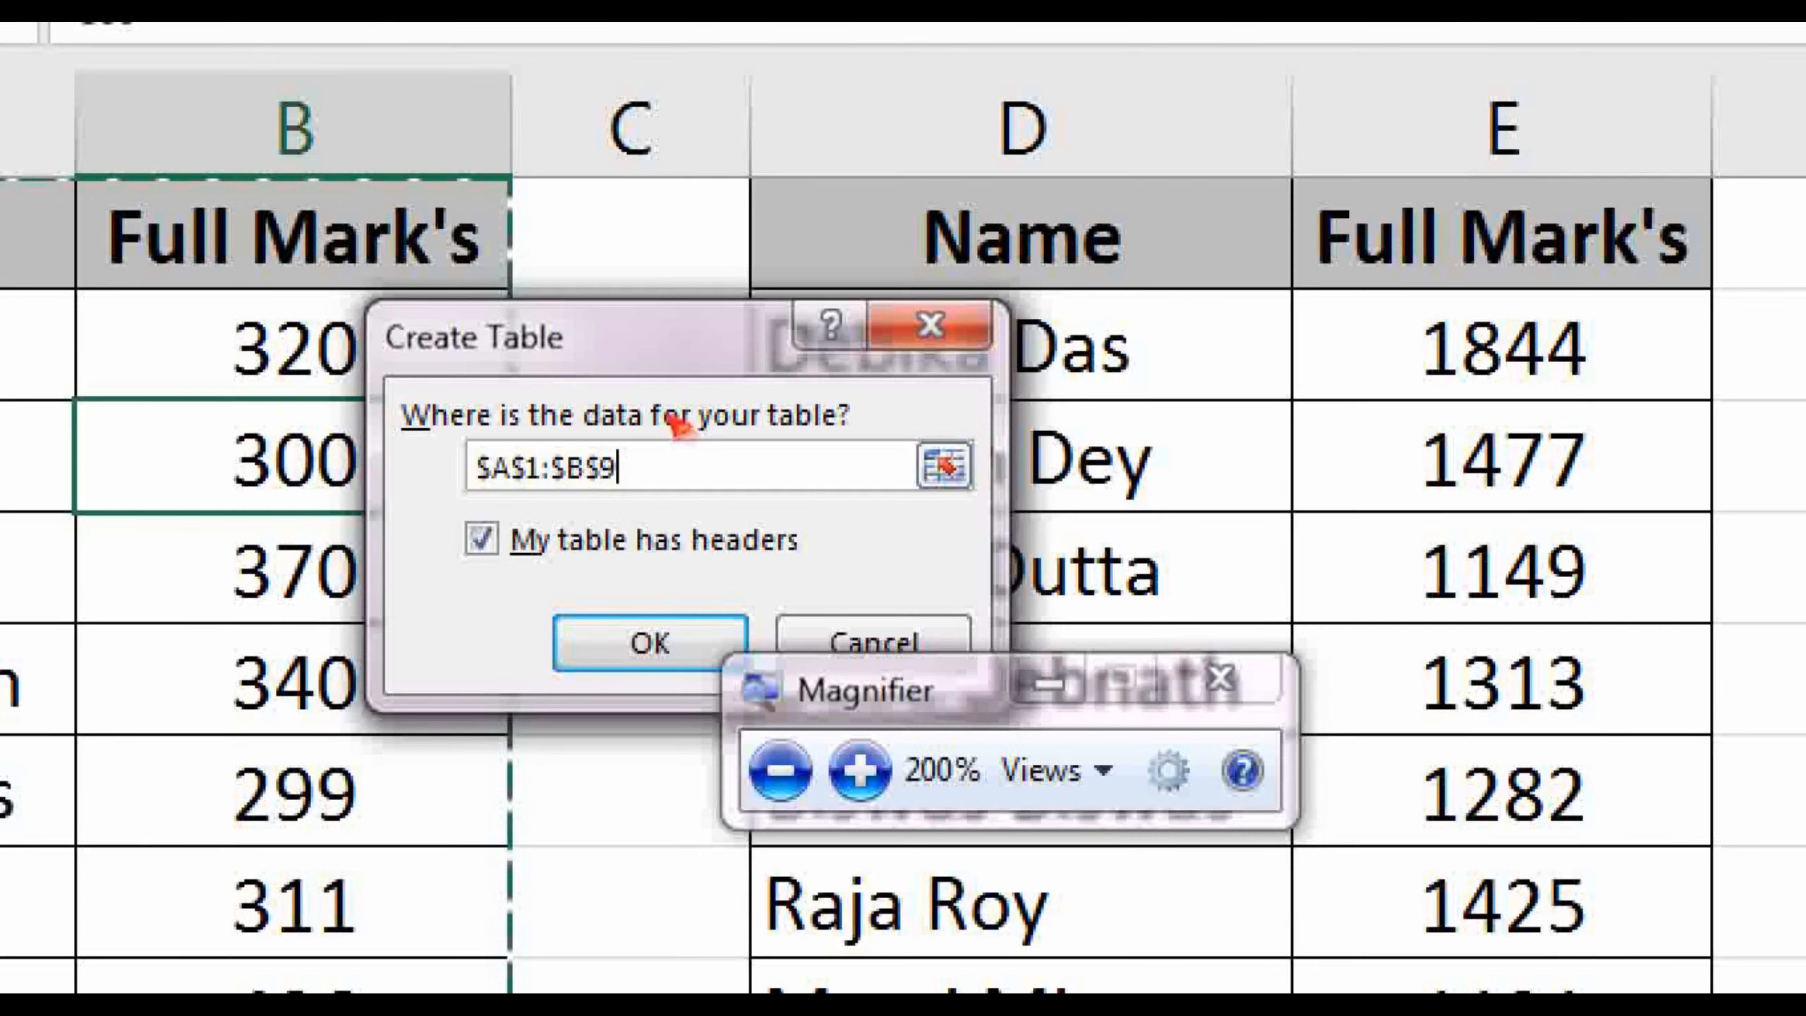
drag(605, 416, 682, 418)
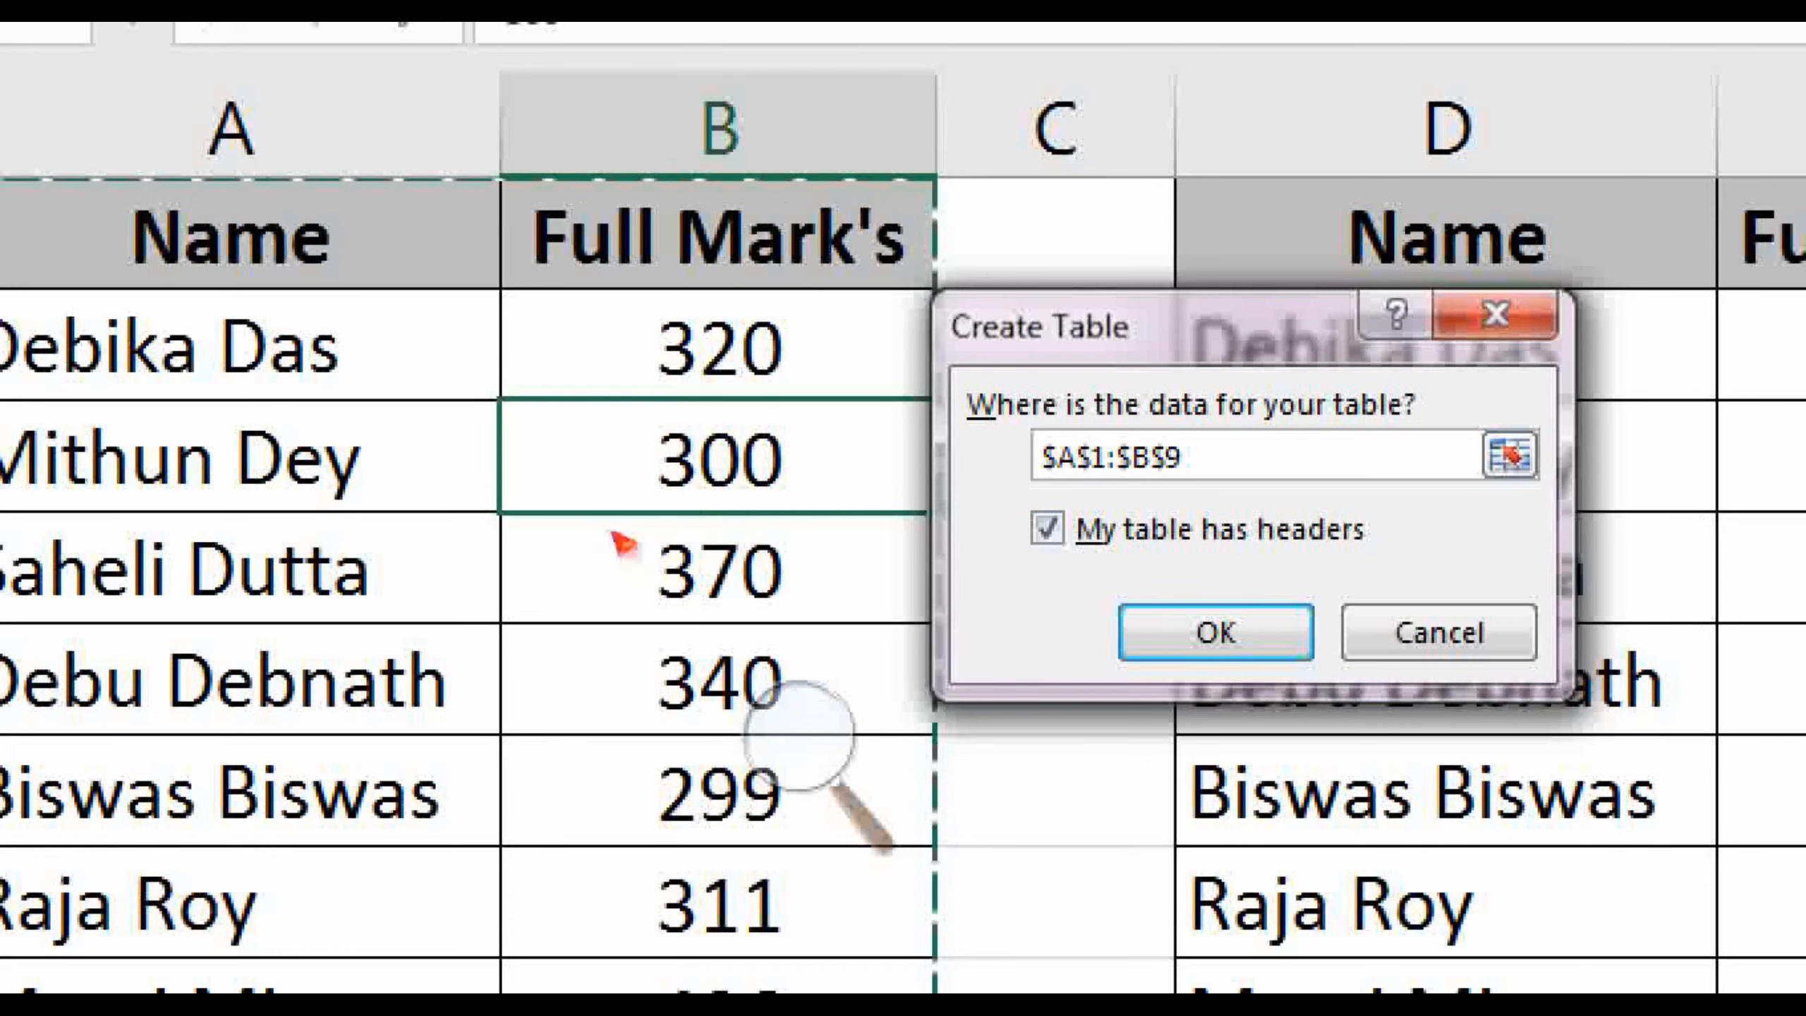
click(511, 617)
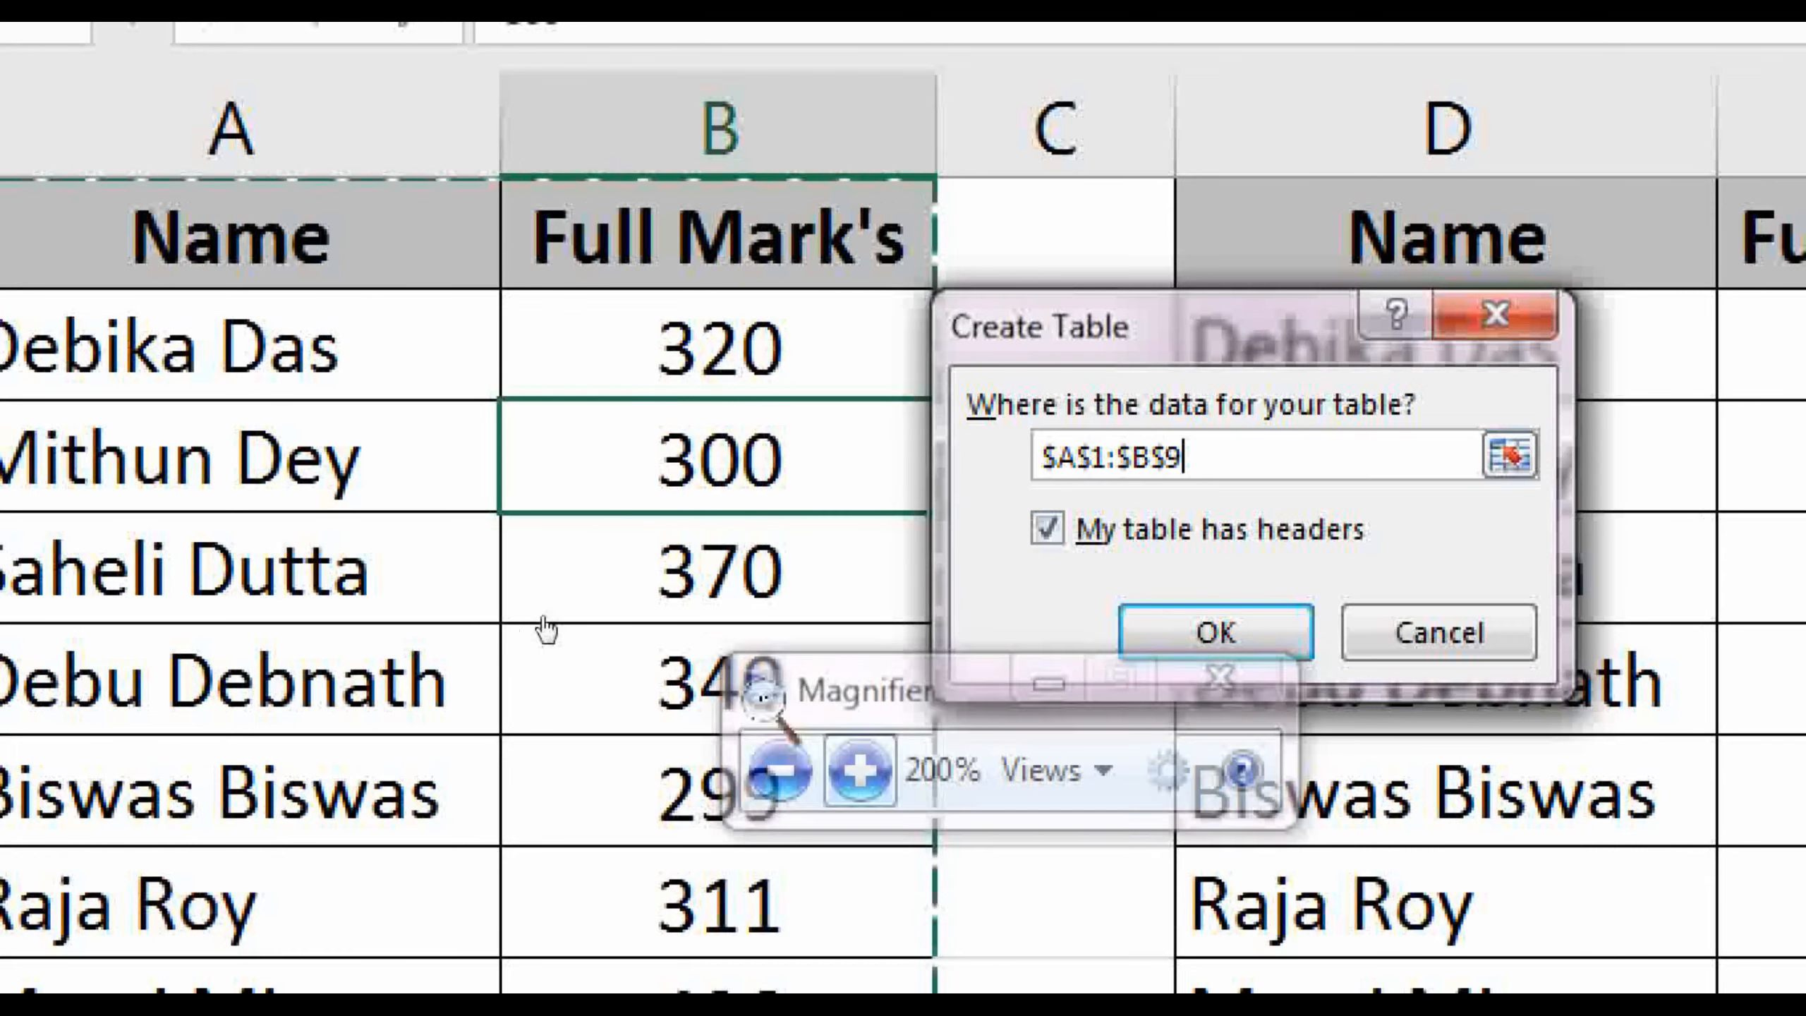
click(709, 596)
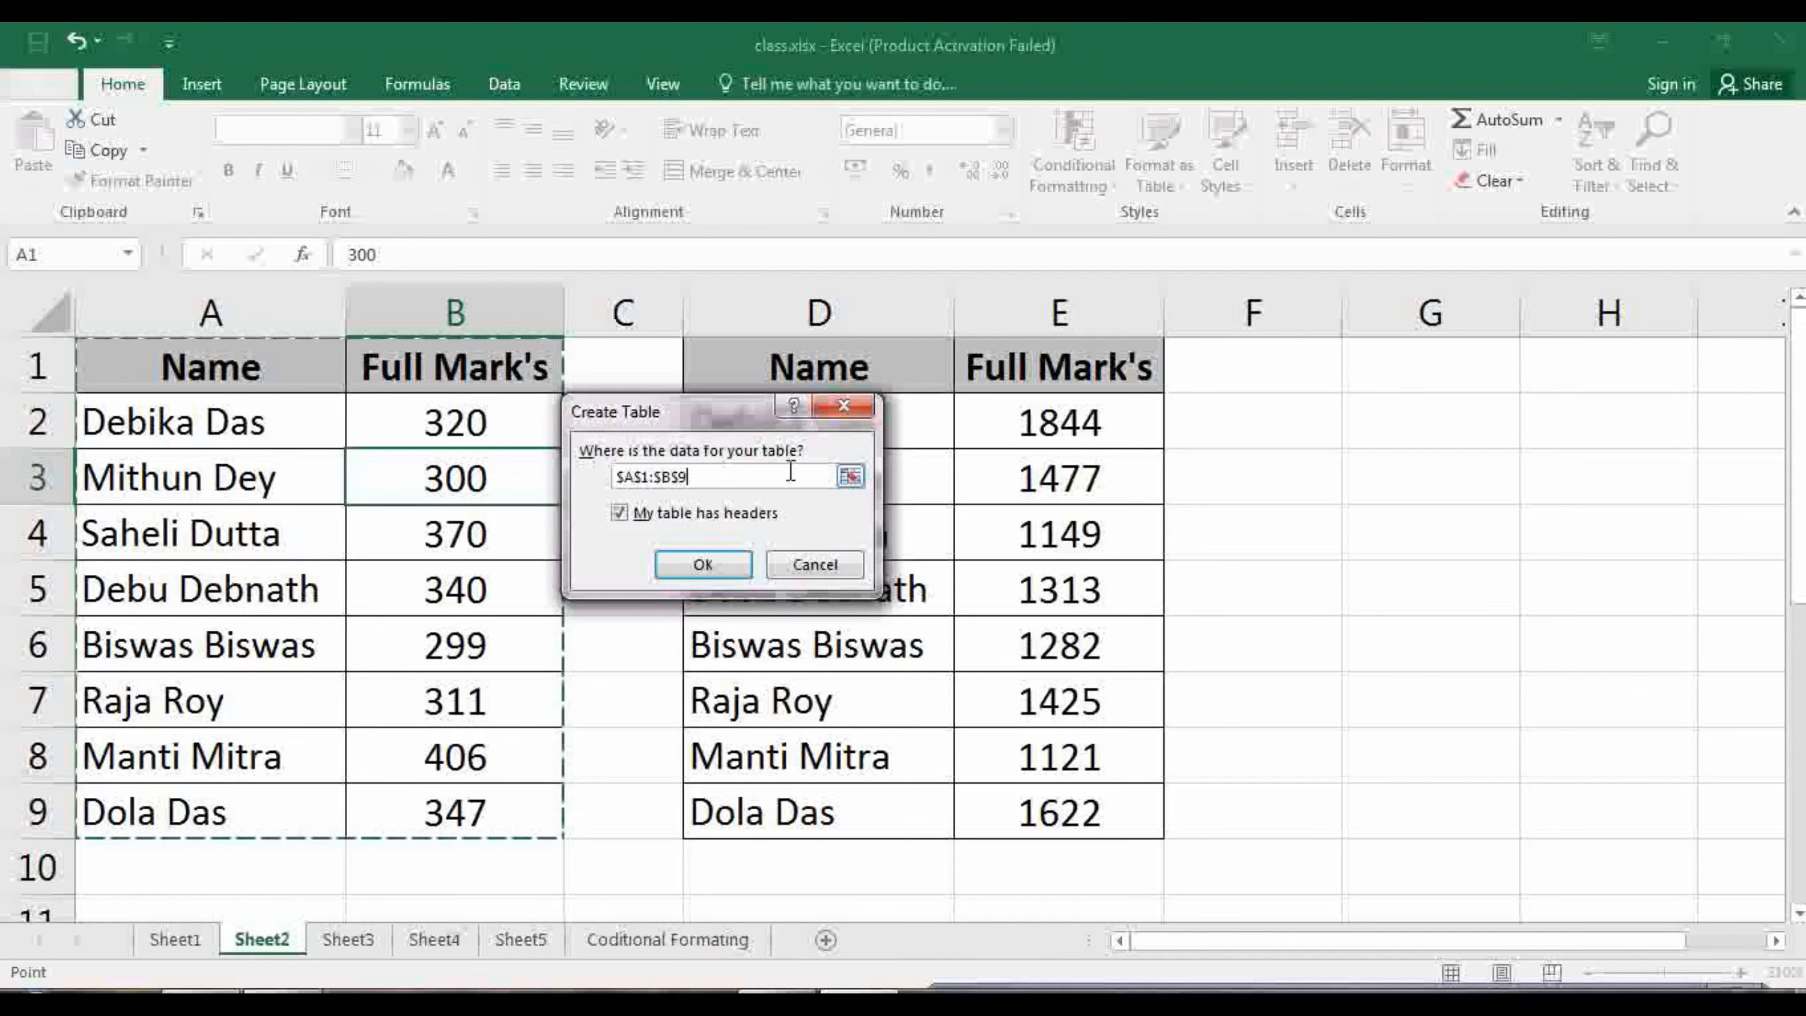
click(720, 561)
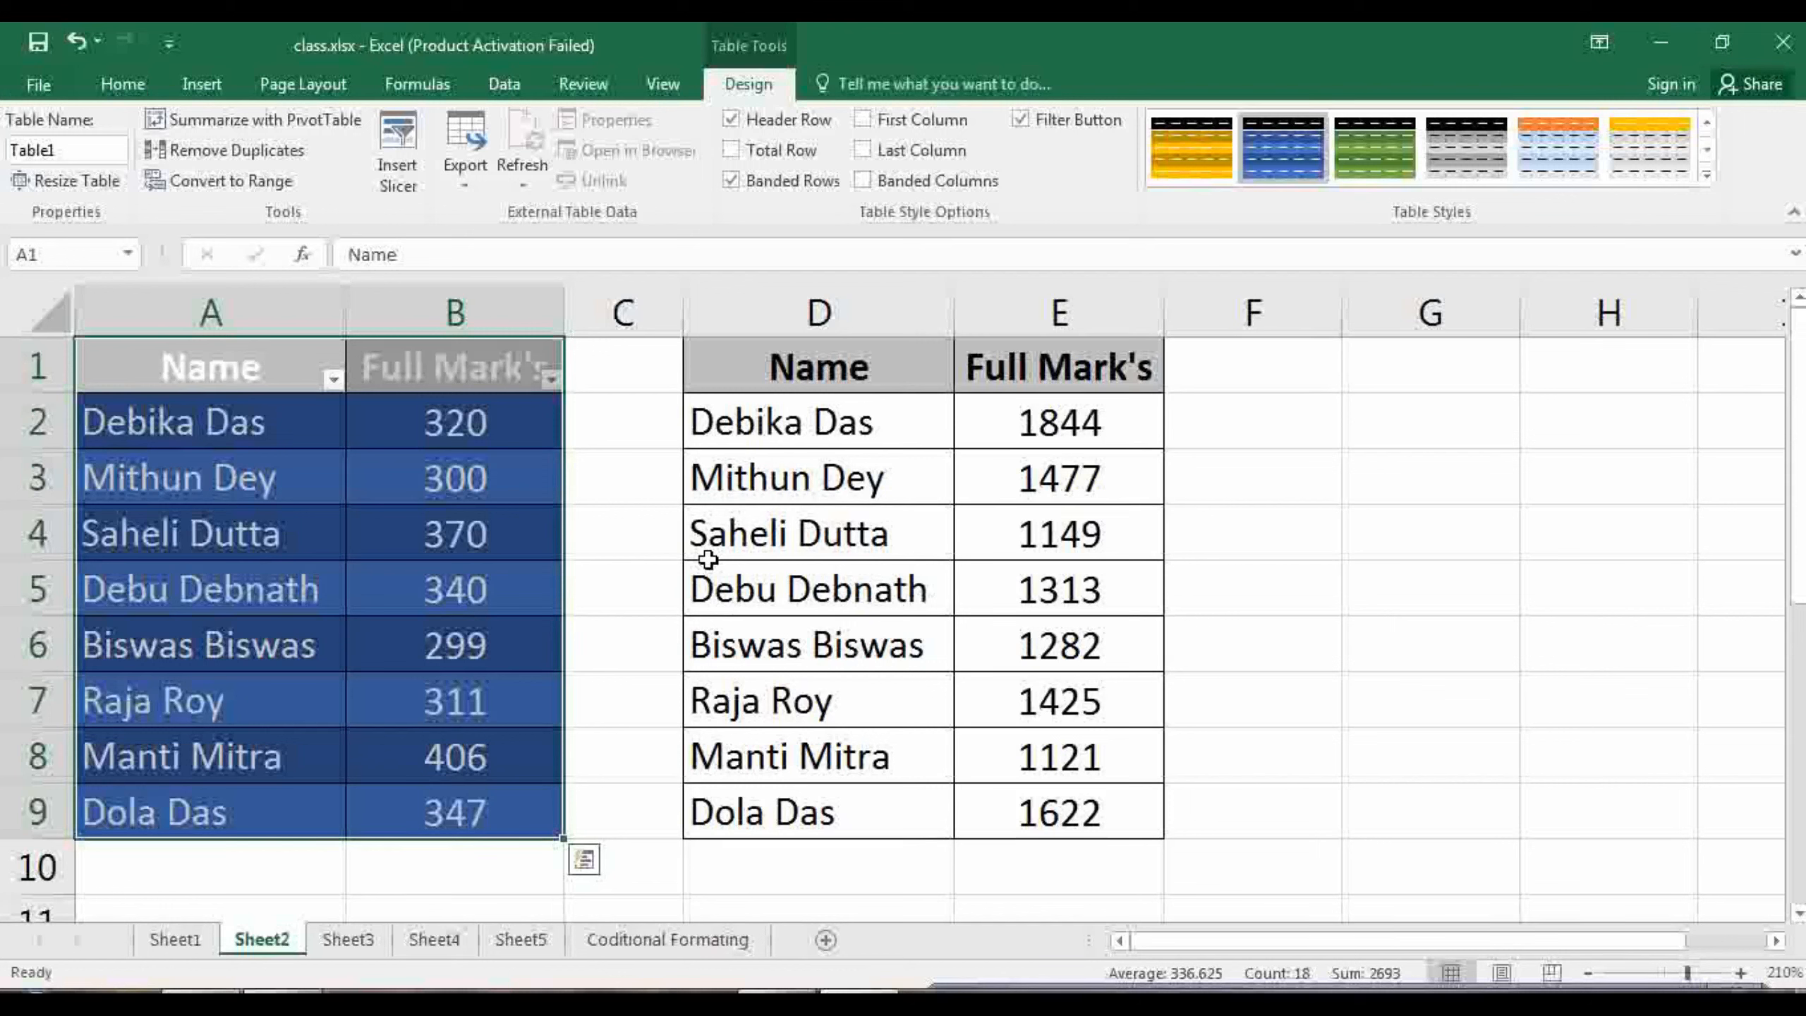
Compare the header cells and available table tools of the formatted table with those of the plain data in columns D and E
click(517, 532)
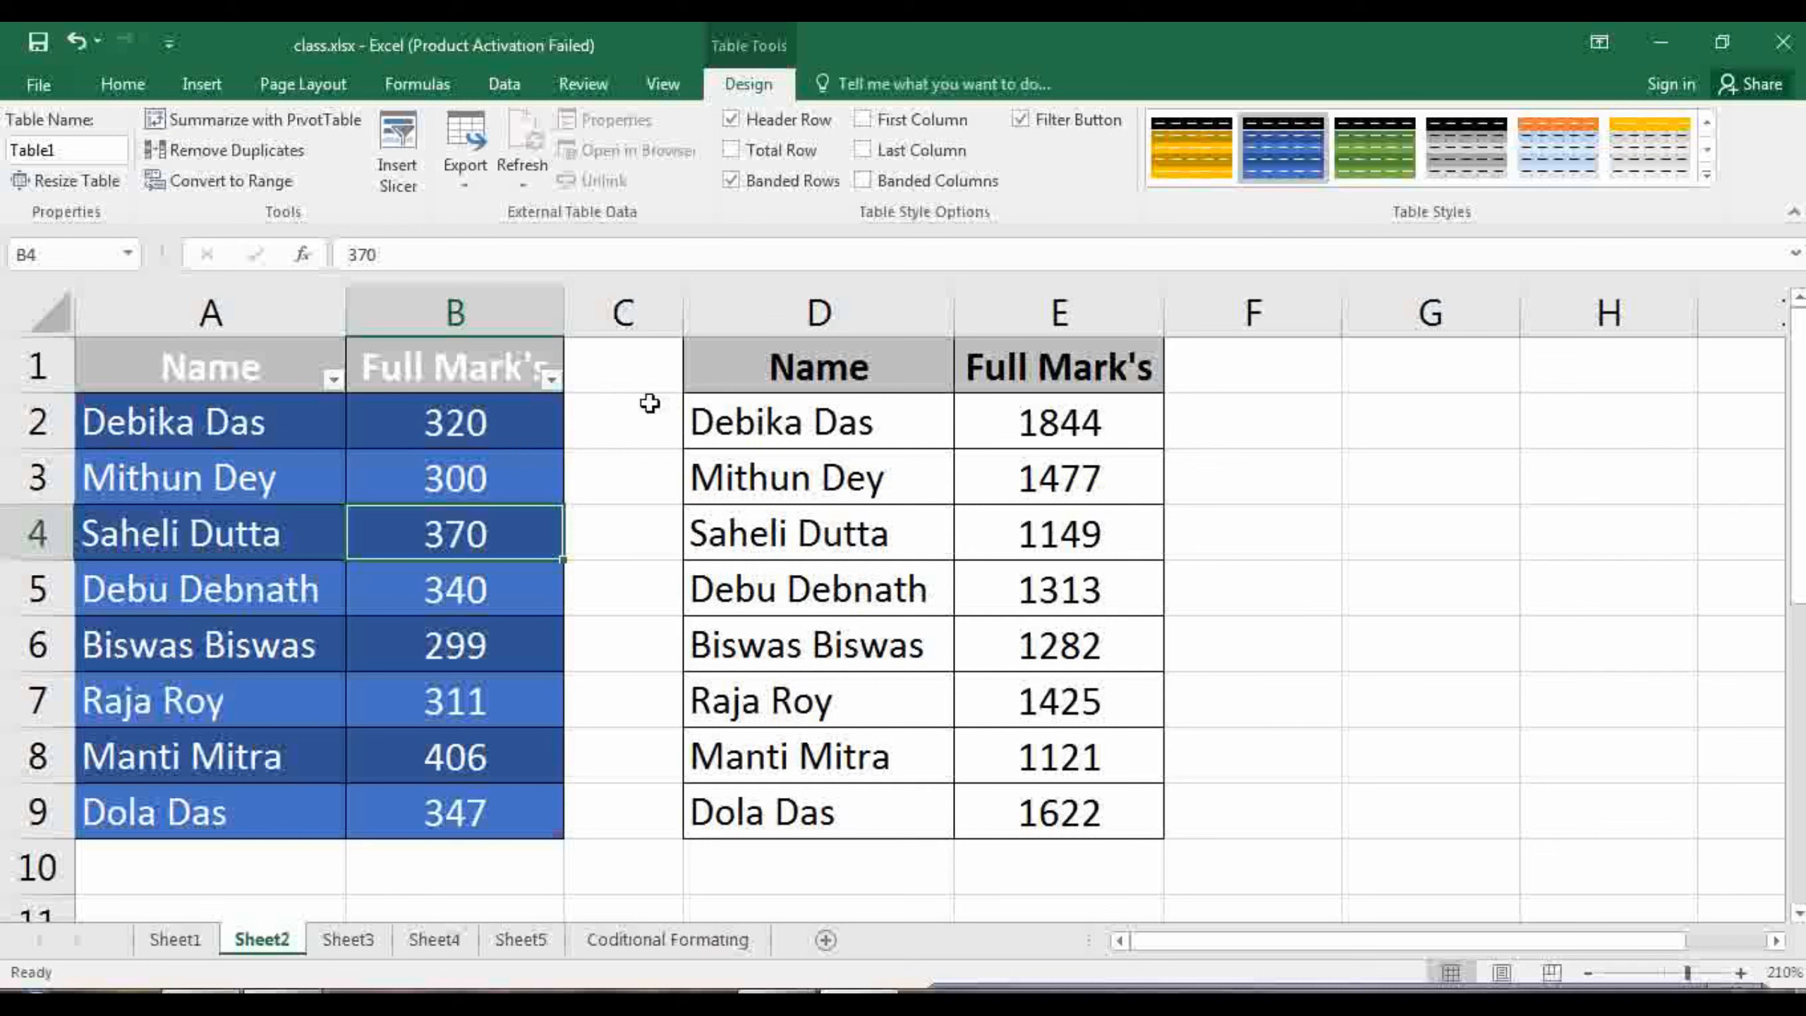
click(765, 354)
click(1131, 372)
click(1195, 533)
click(800, 573)
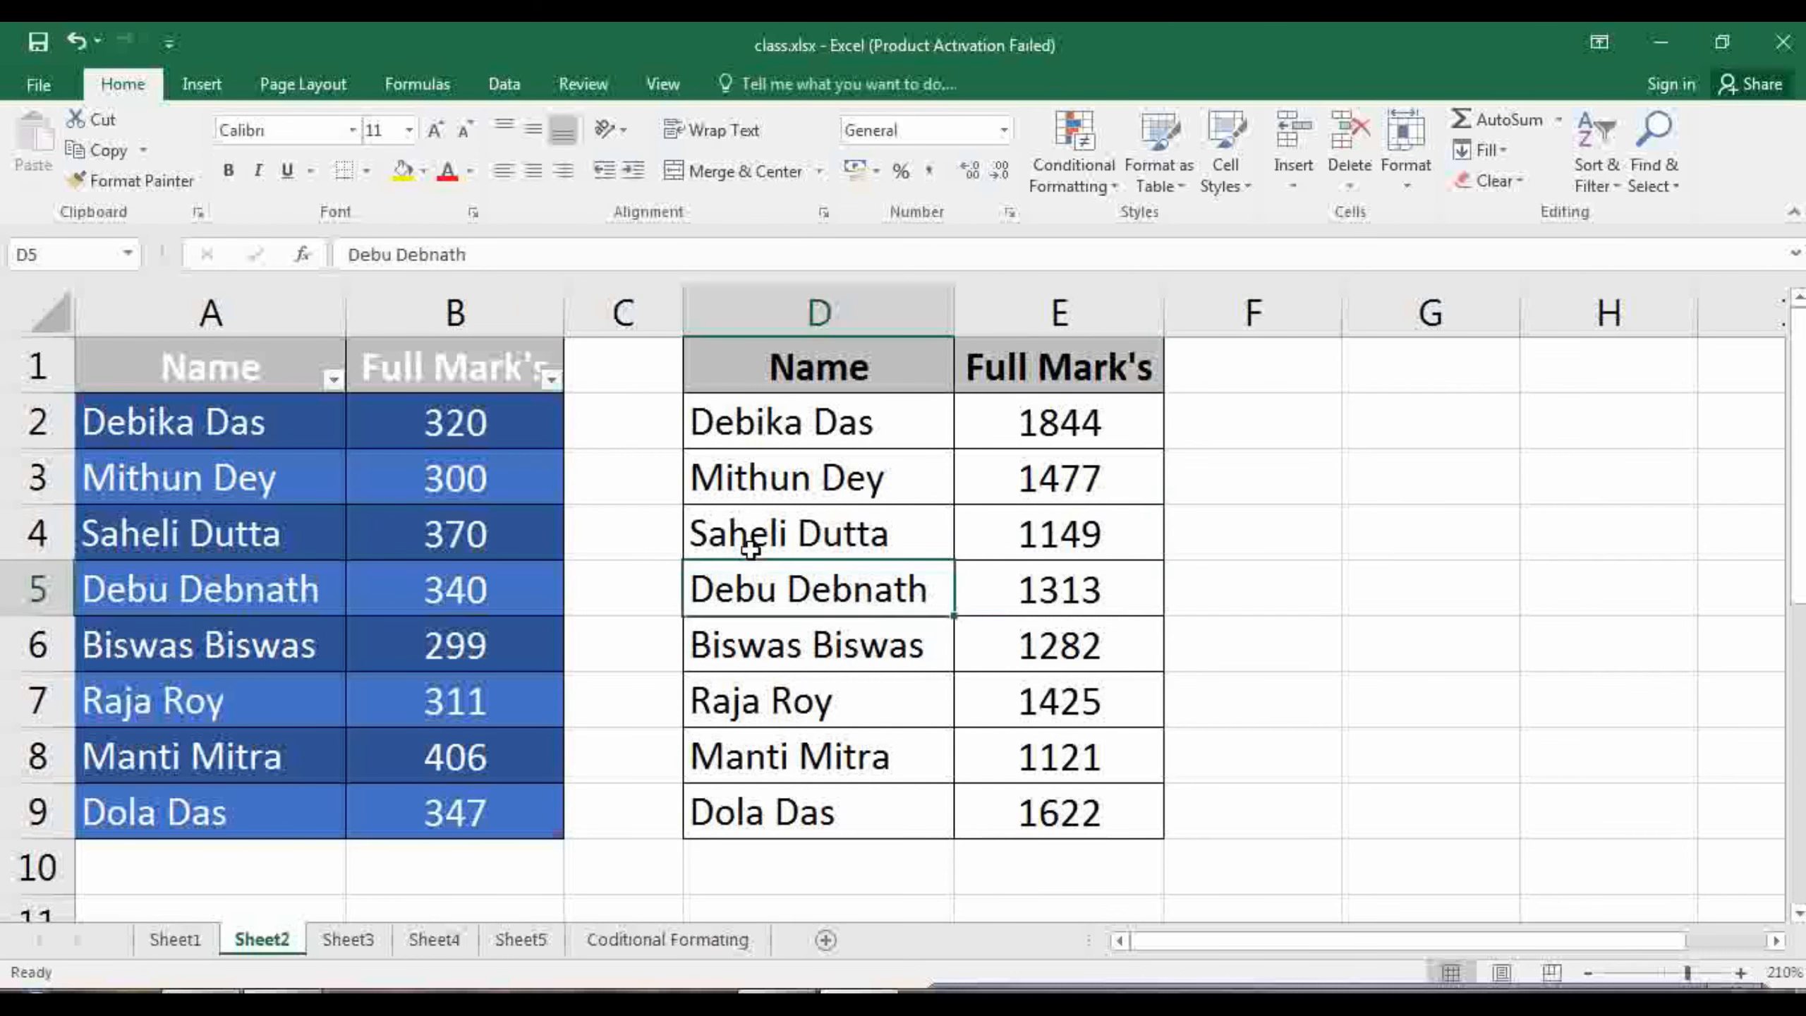
click(750, 541)
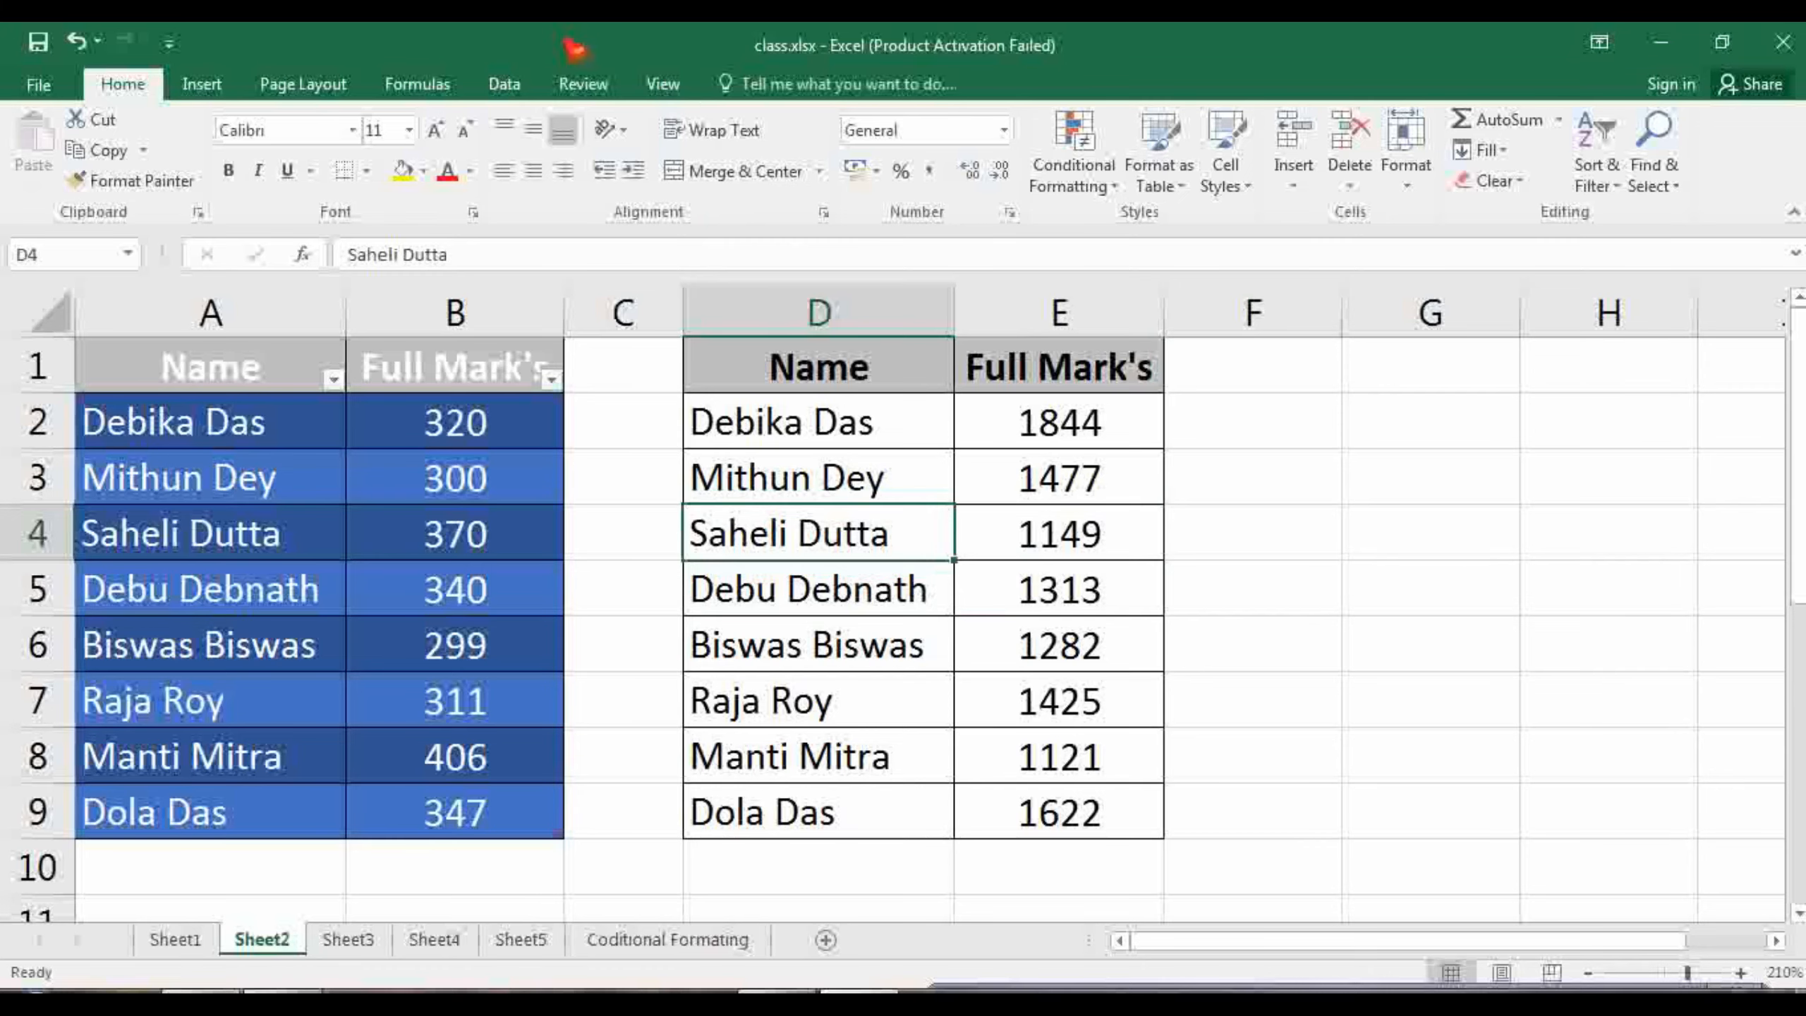
key(super+plus)
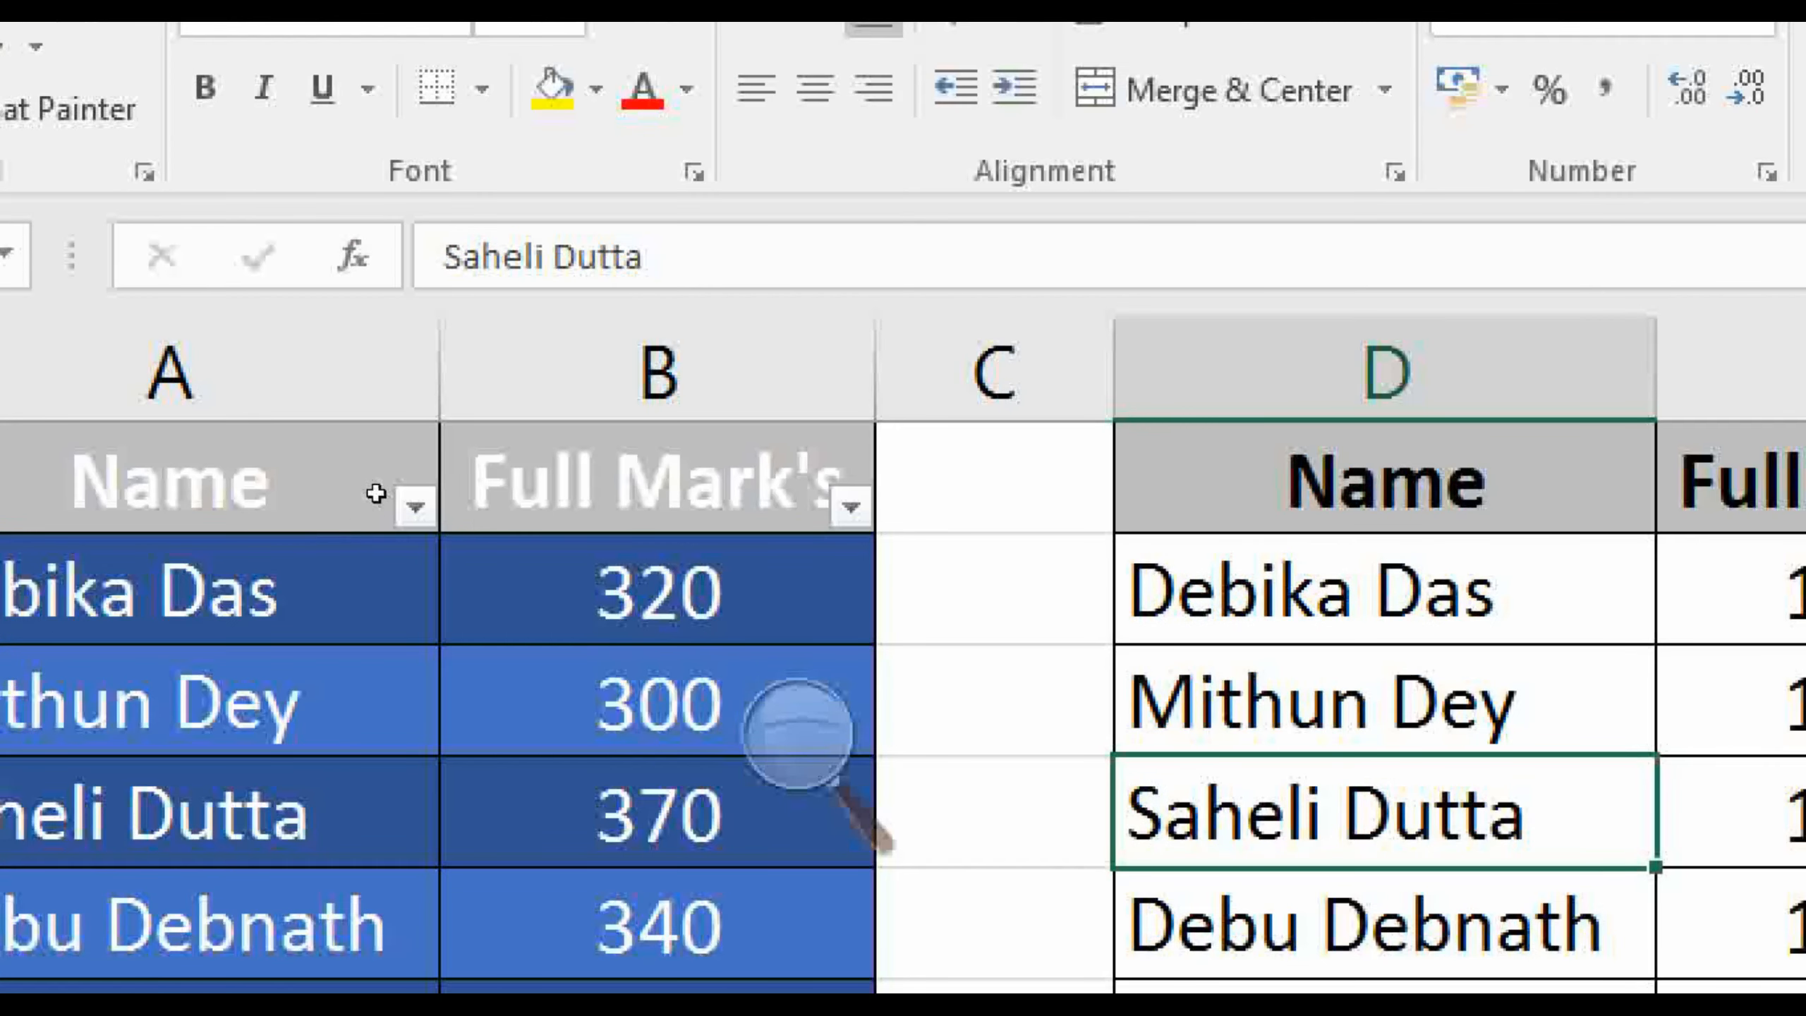
click(711, 740)
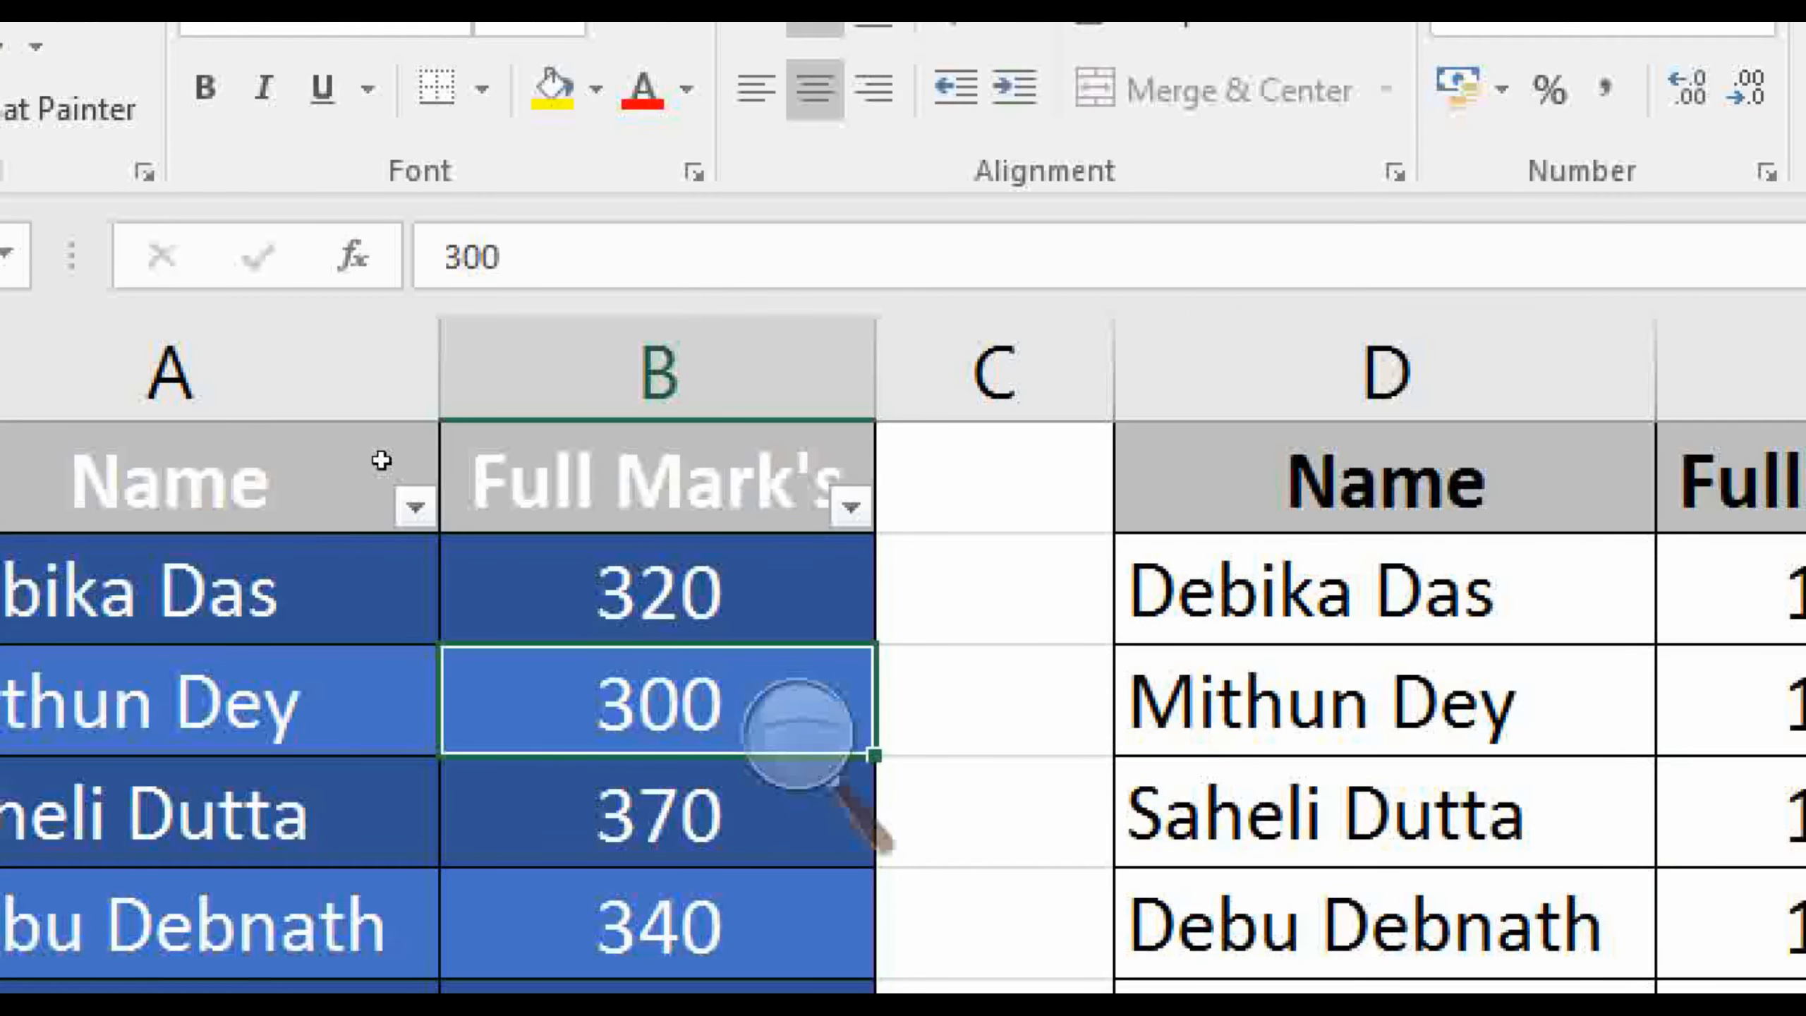
click(334, 498)
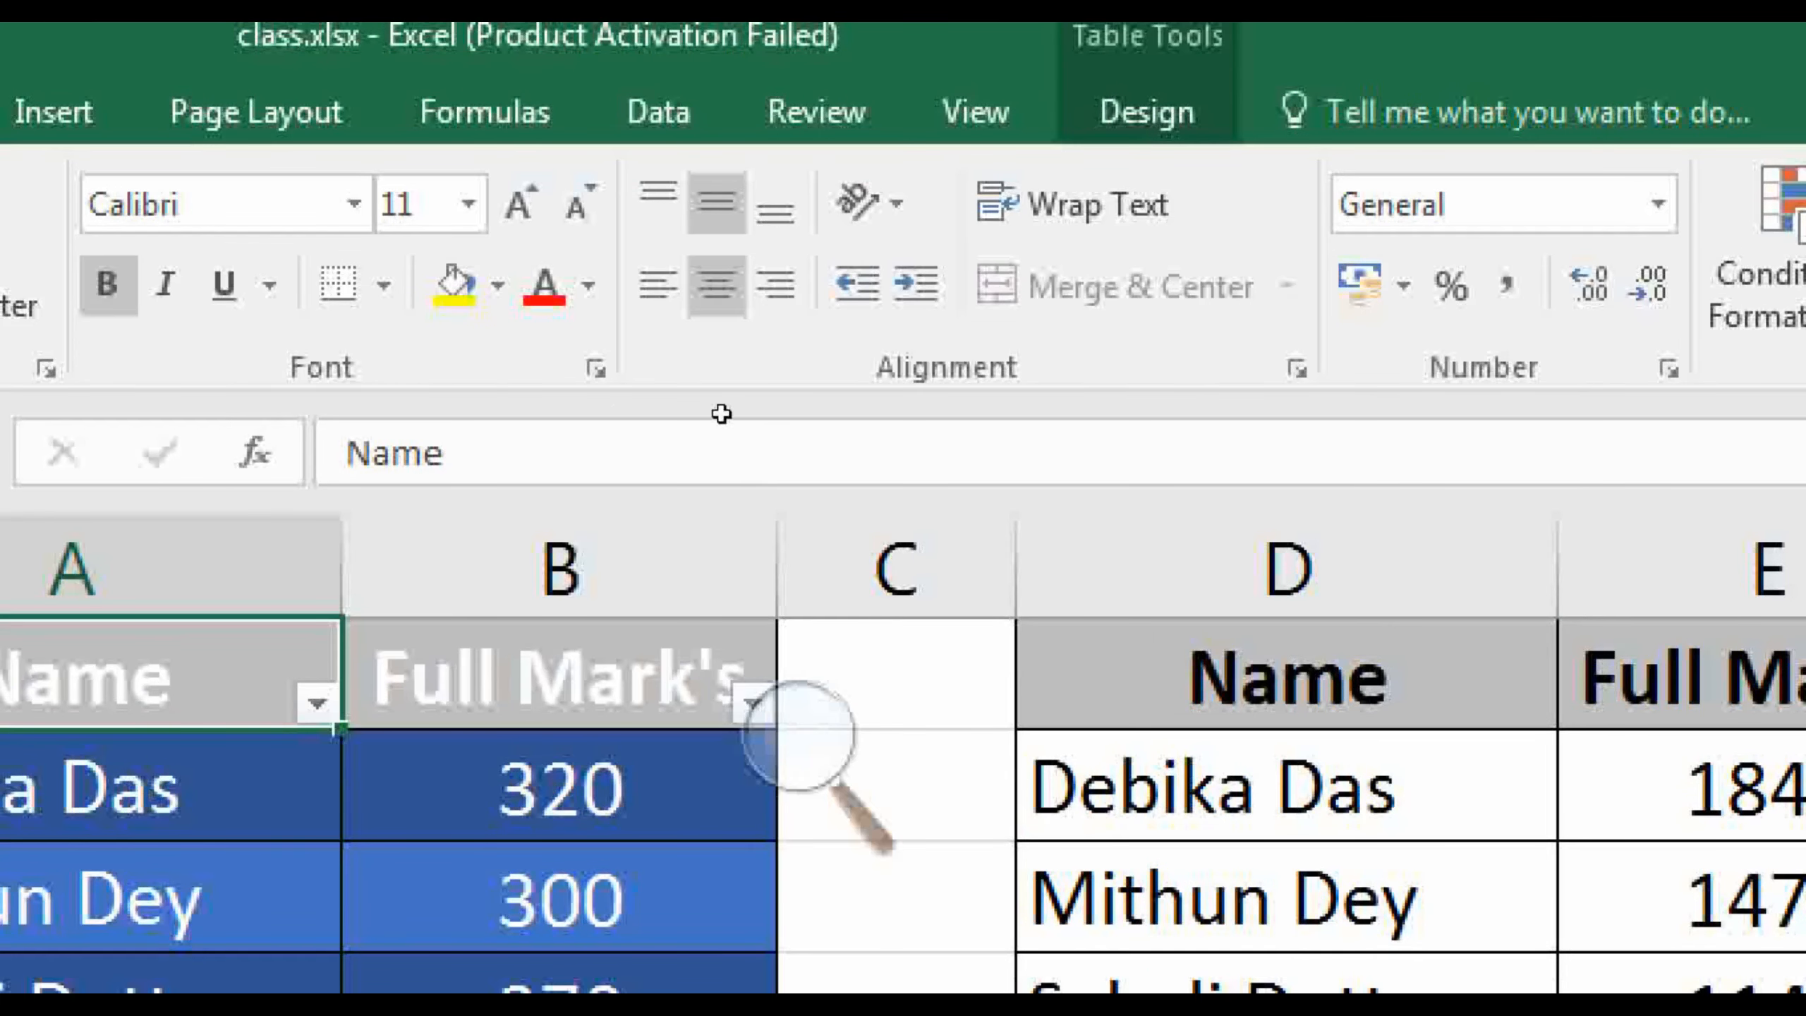
click(801, 733)
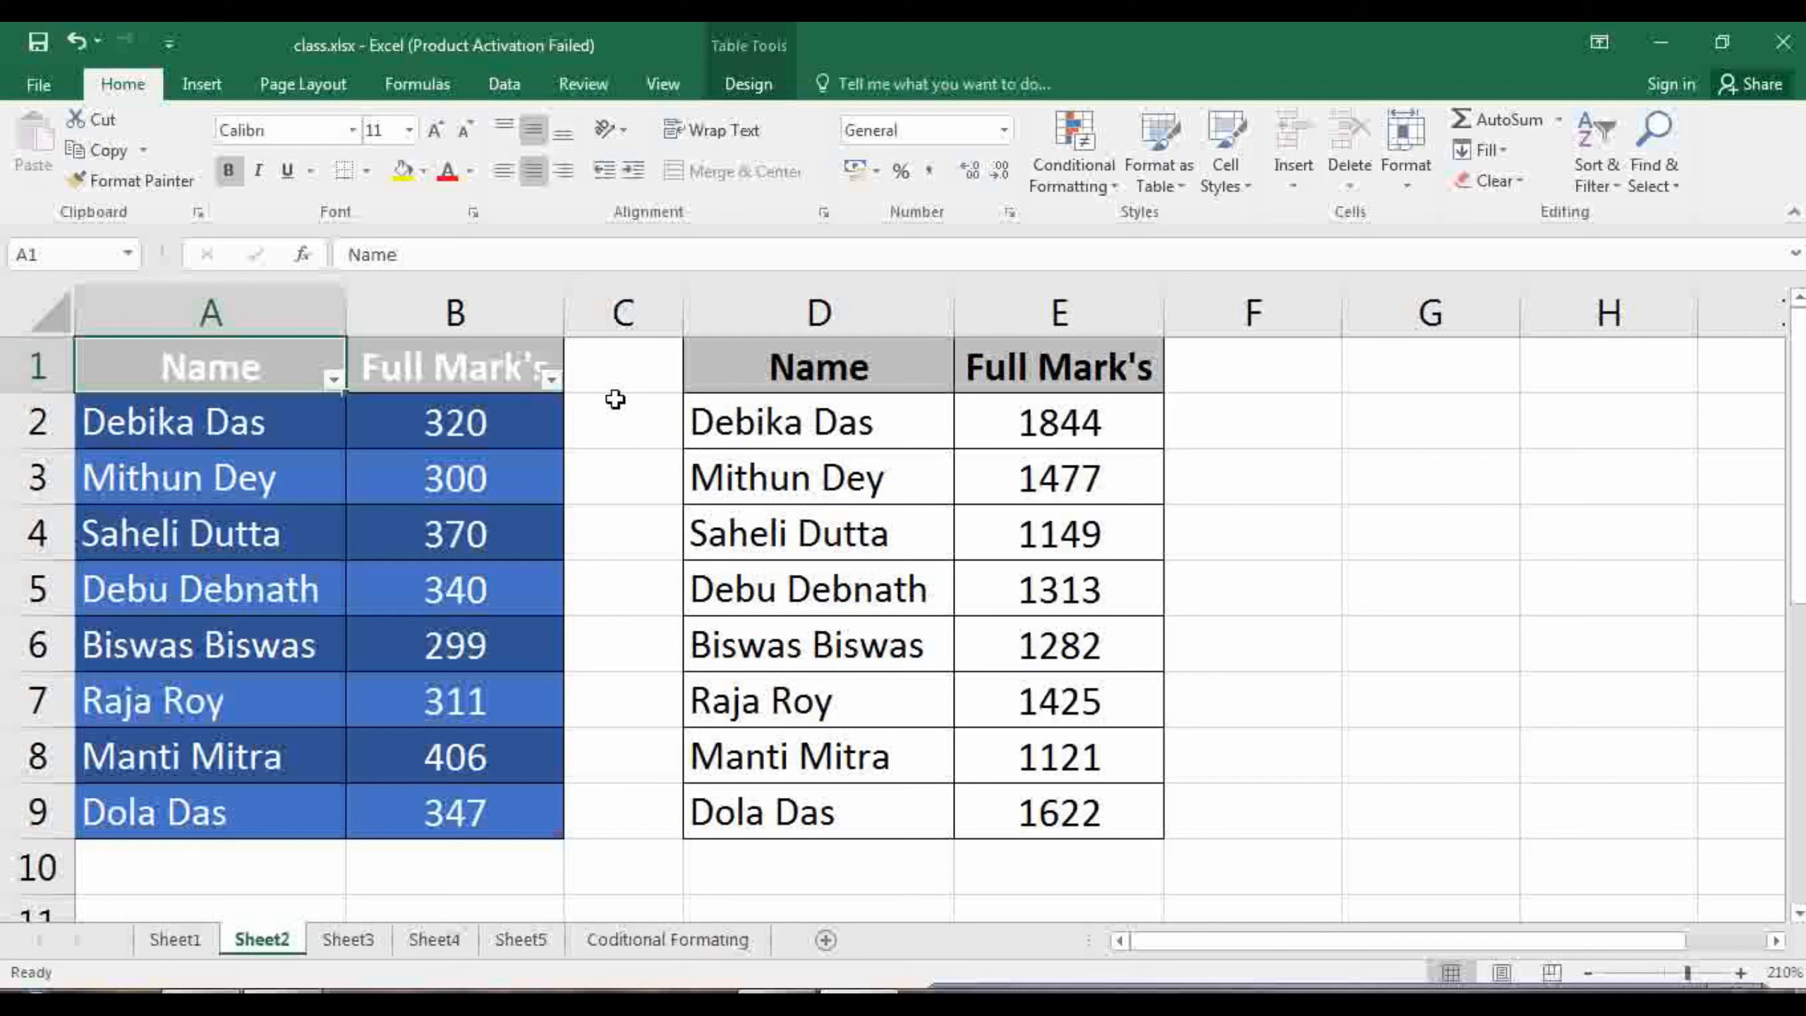
Select cell B9 in the formatted table and show the table design options
click(516, 481)
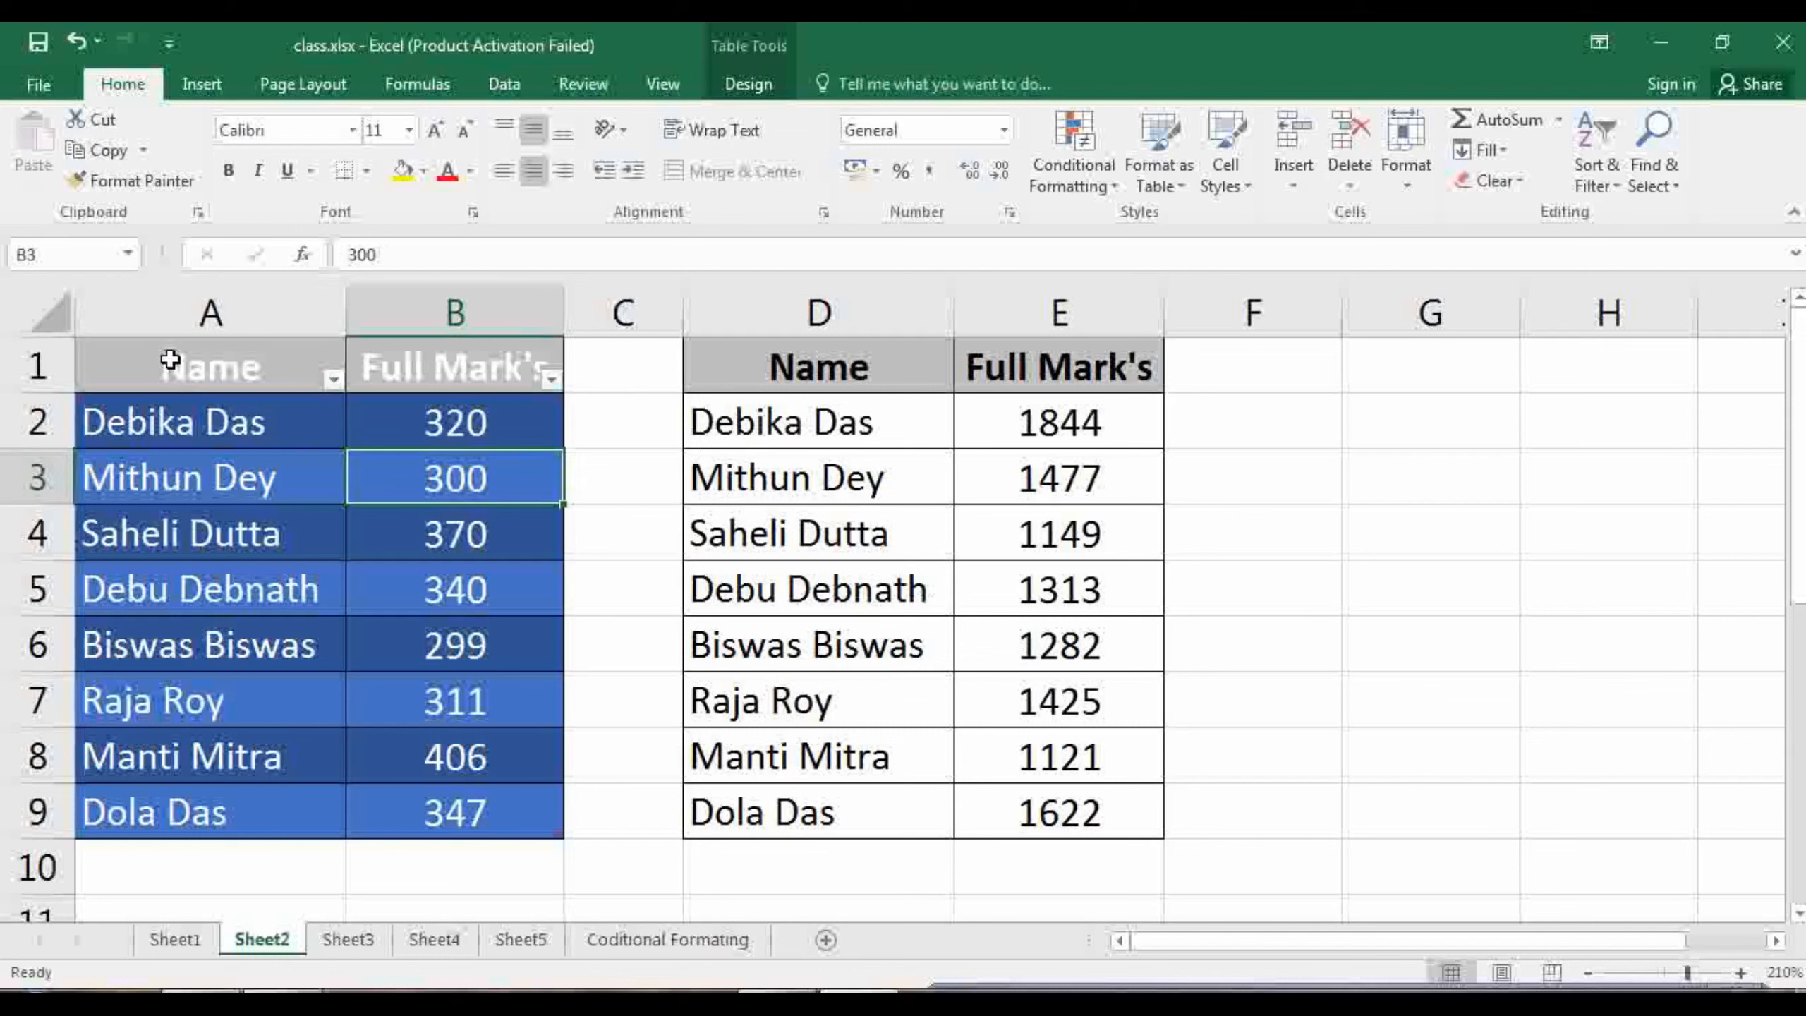
drag(169, 360, 467, 803)
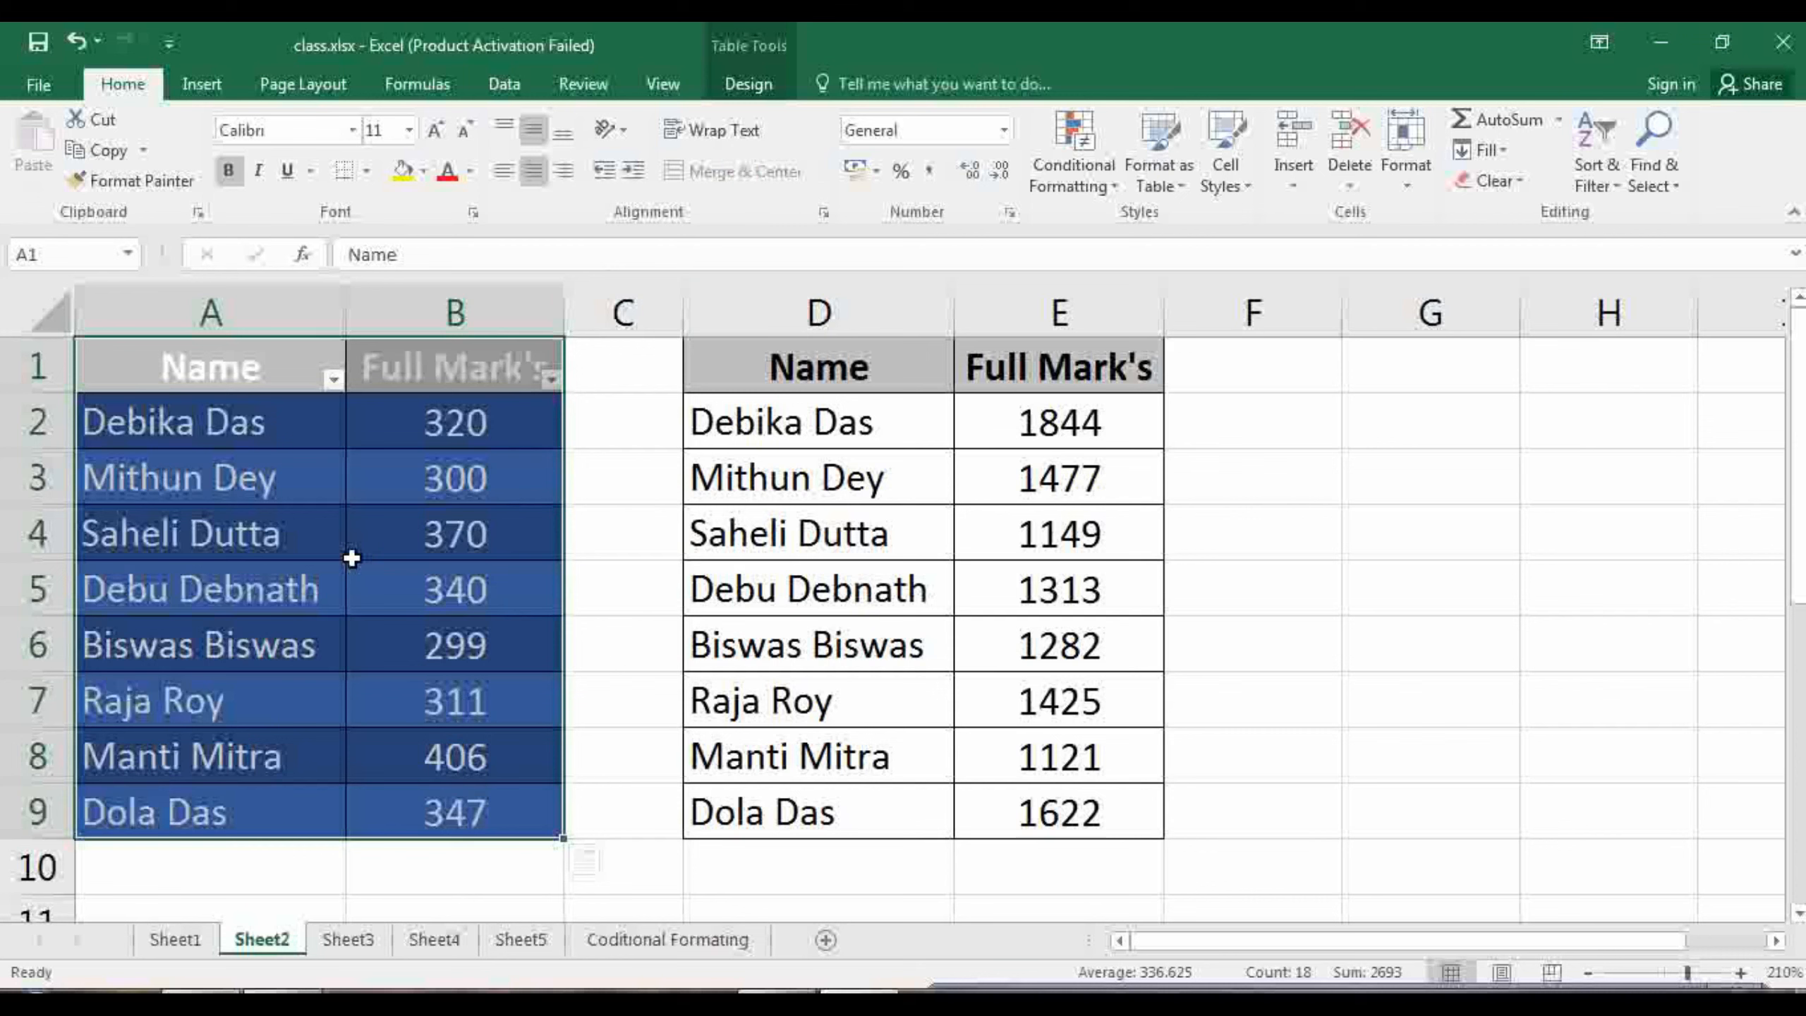
click(409, 610)
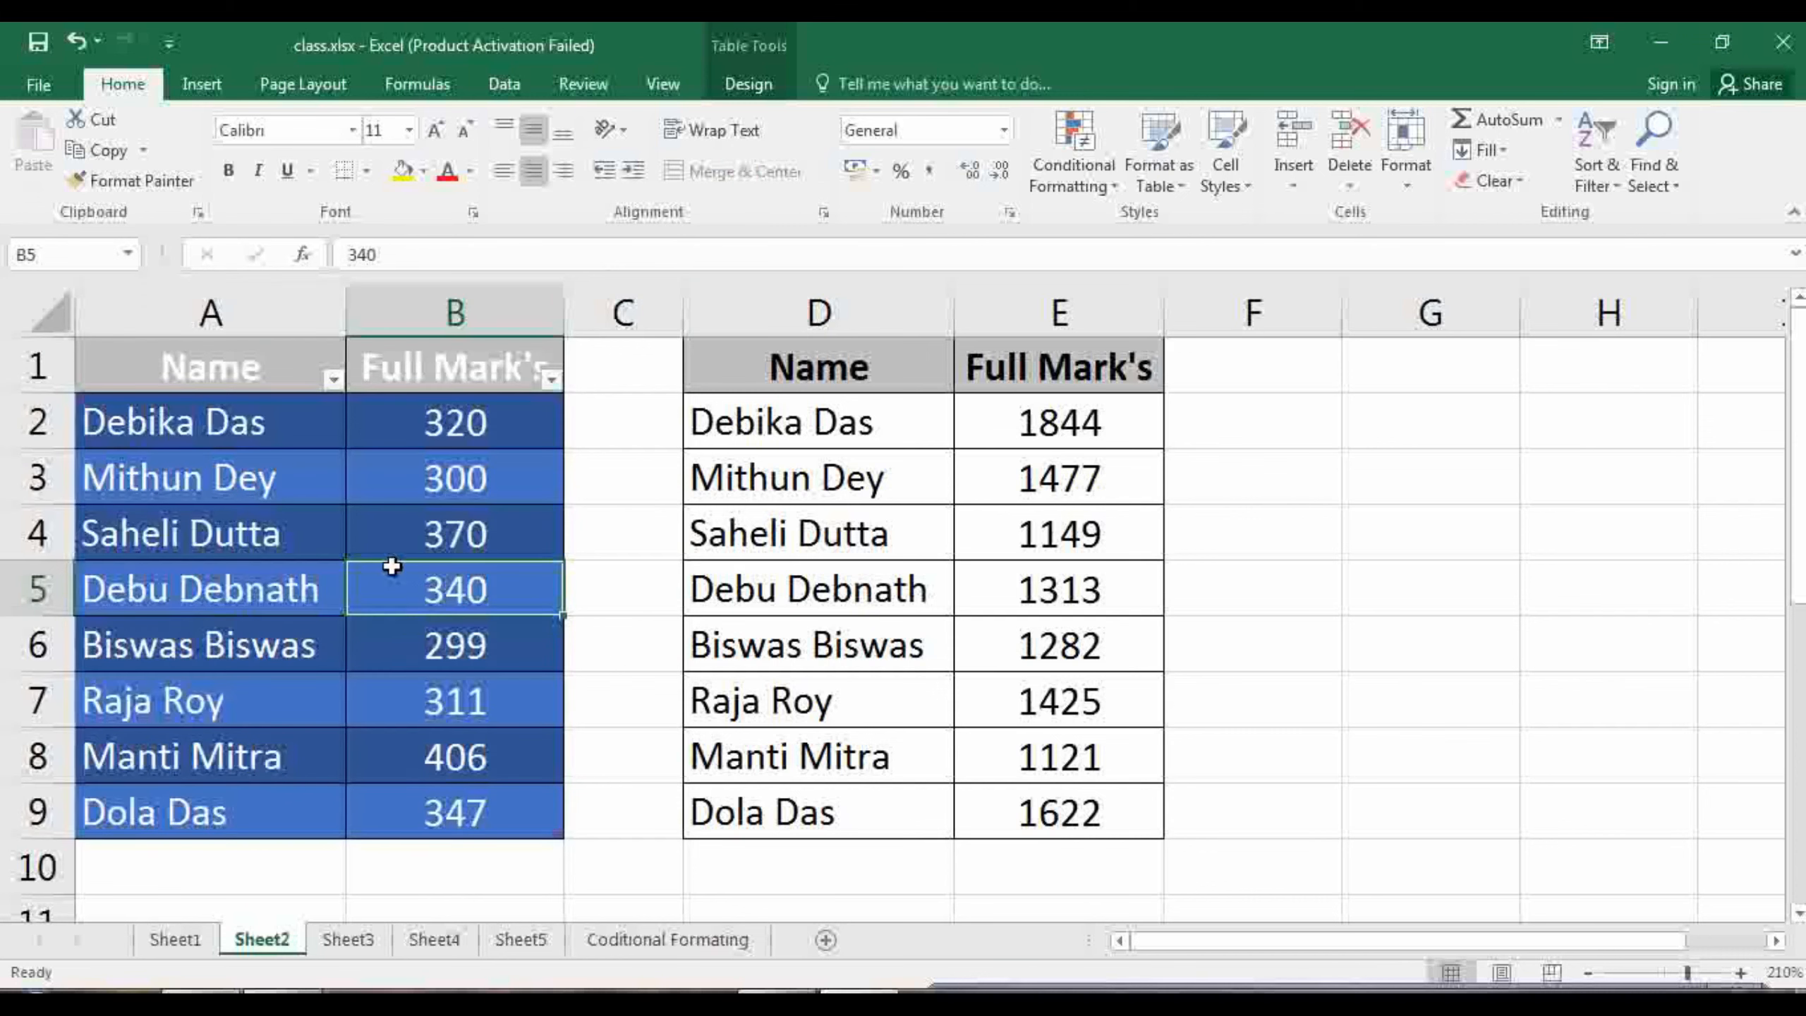
drag(209, 359, 474, 758)
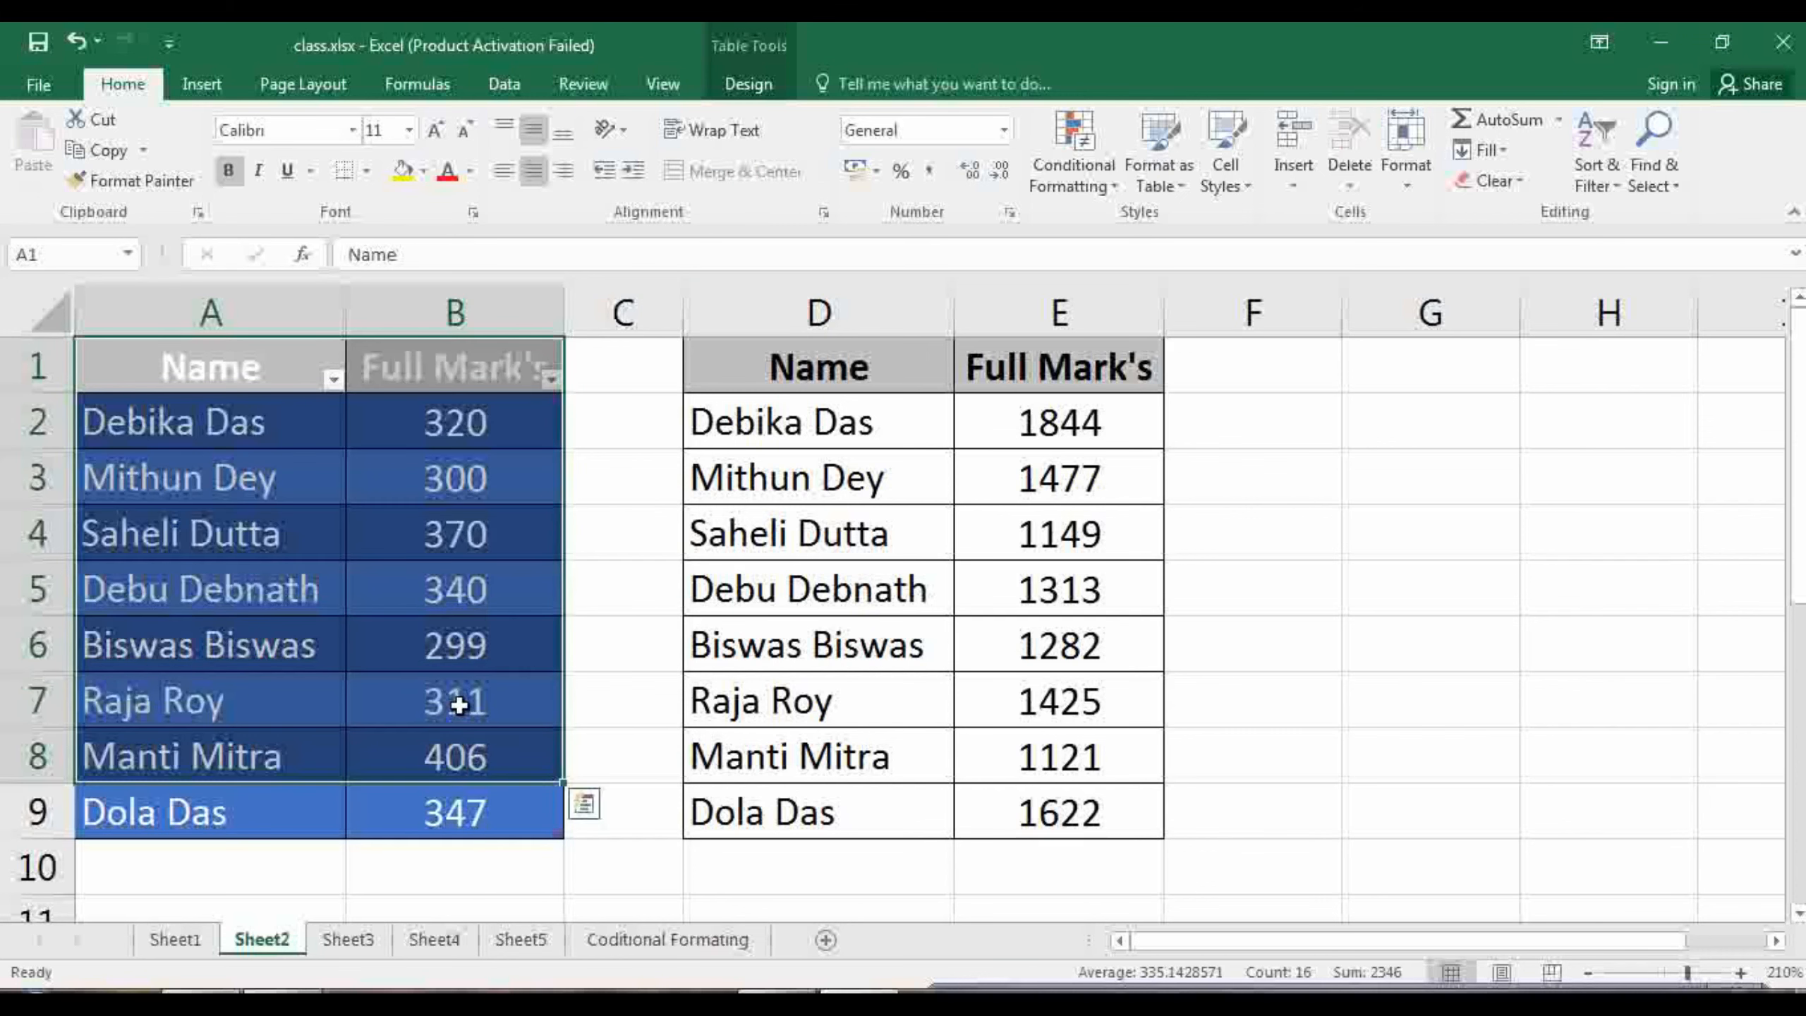
click(455, 811)
click(748, 84)
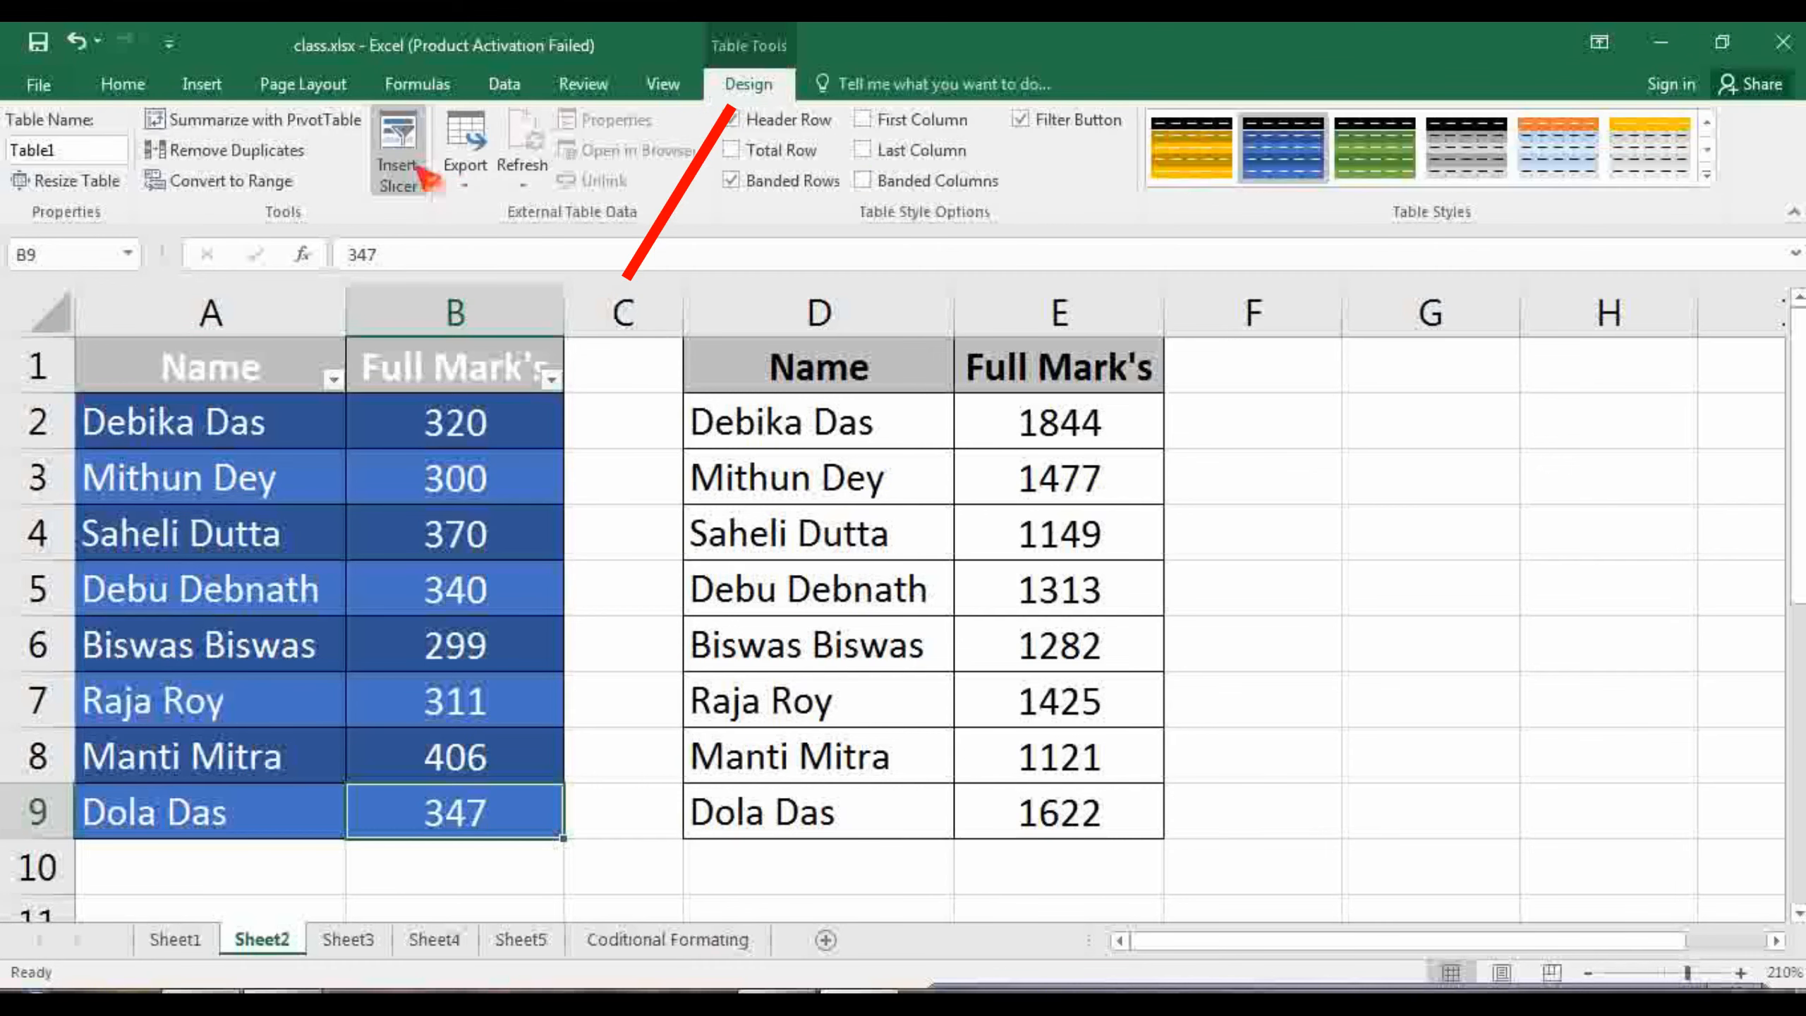
Convert the formatted table in columns A and B to a normal range and select cell B2
key(super+plus)
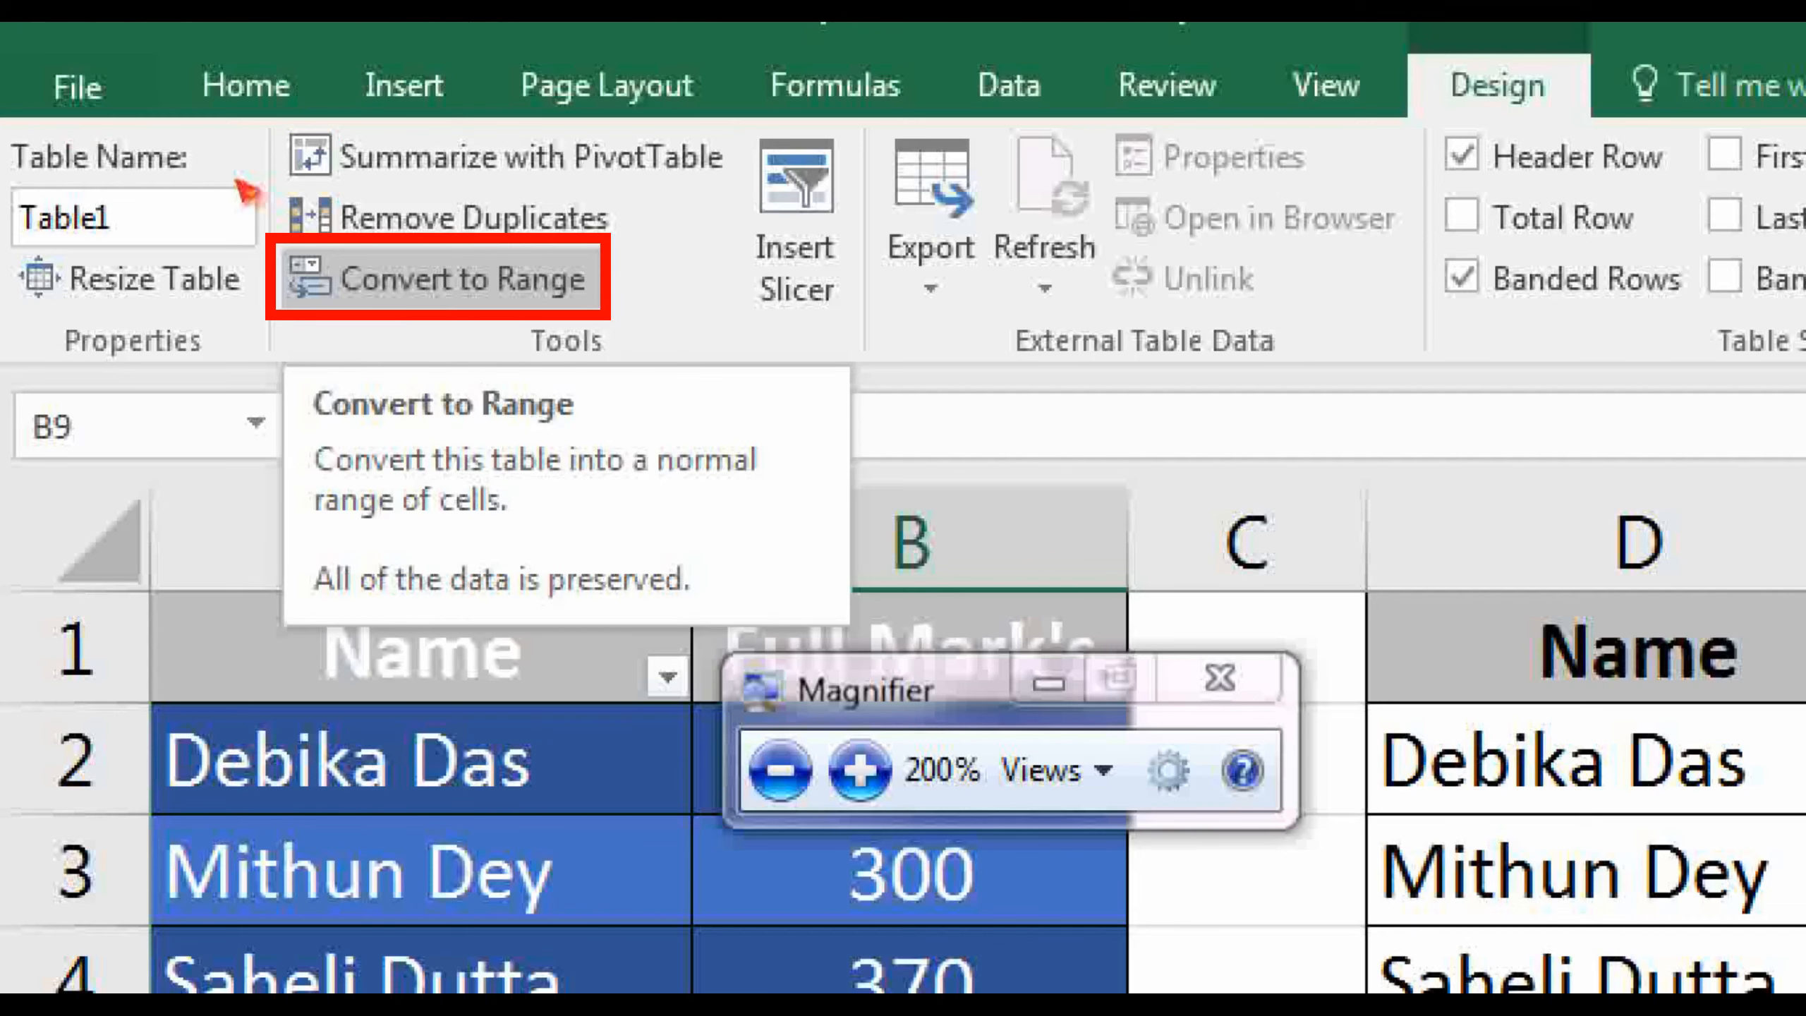
click(441, 277)
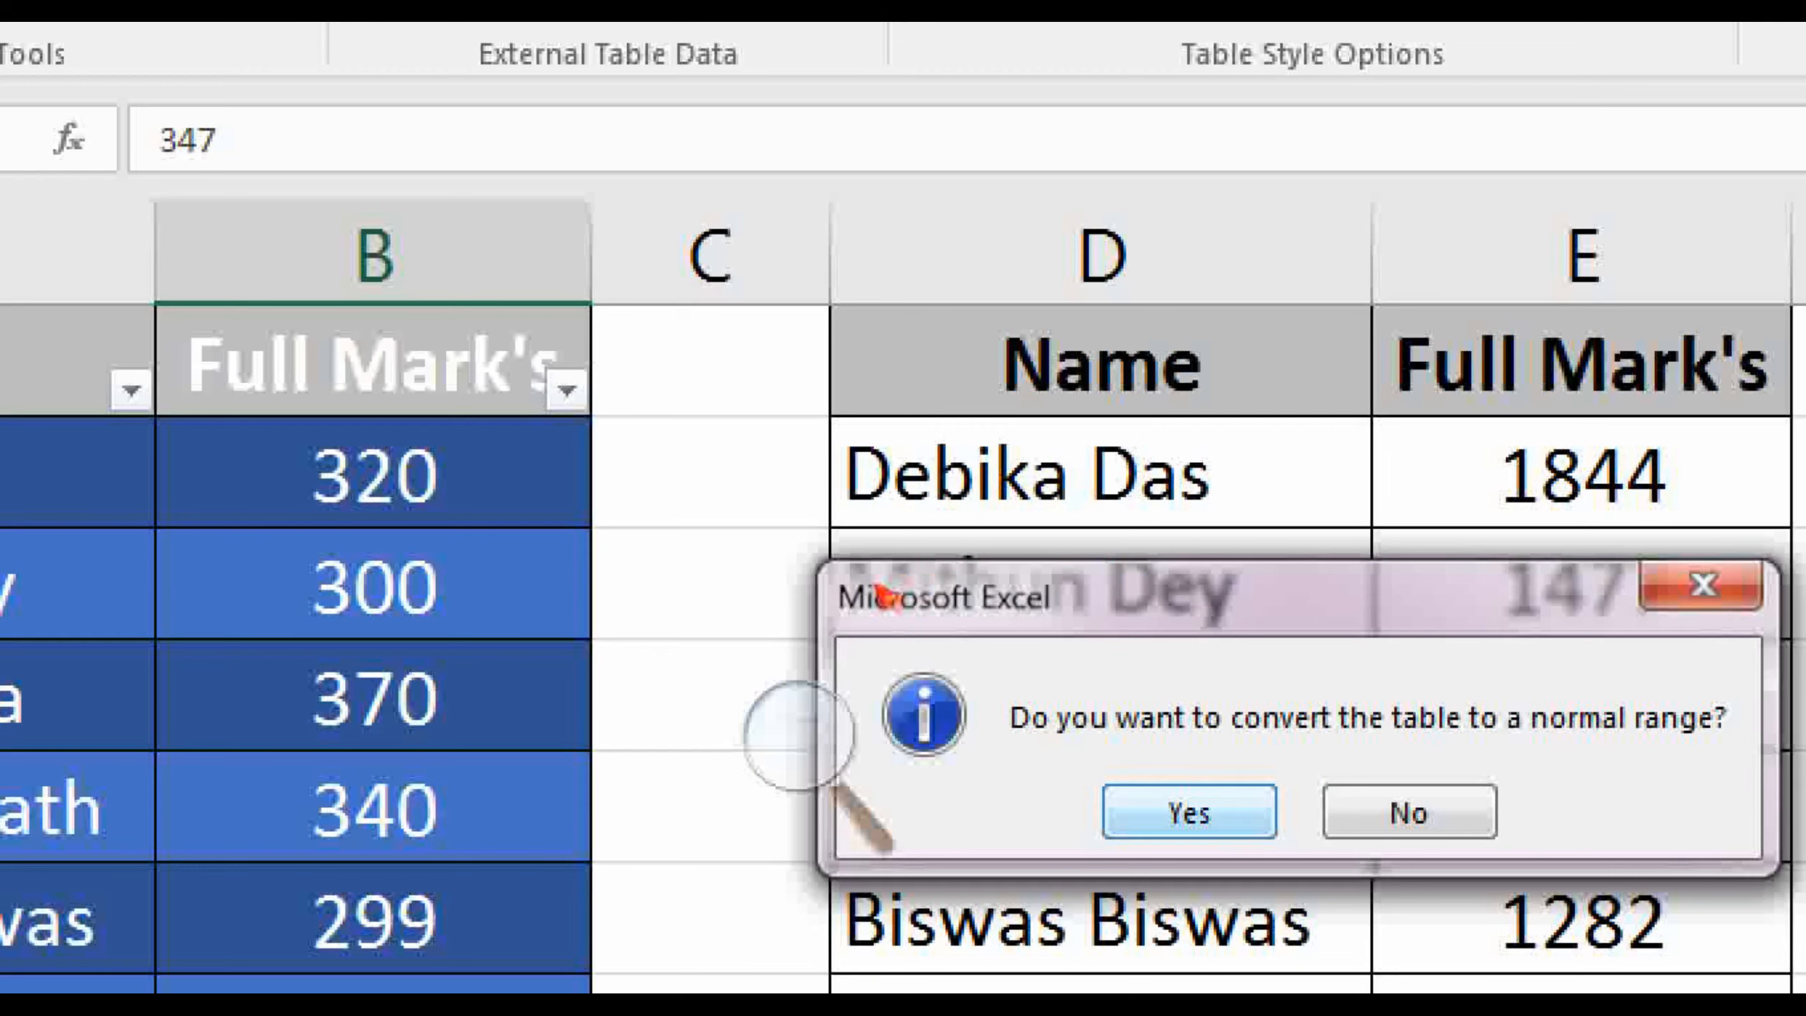
key(Return)
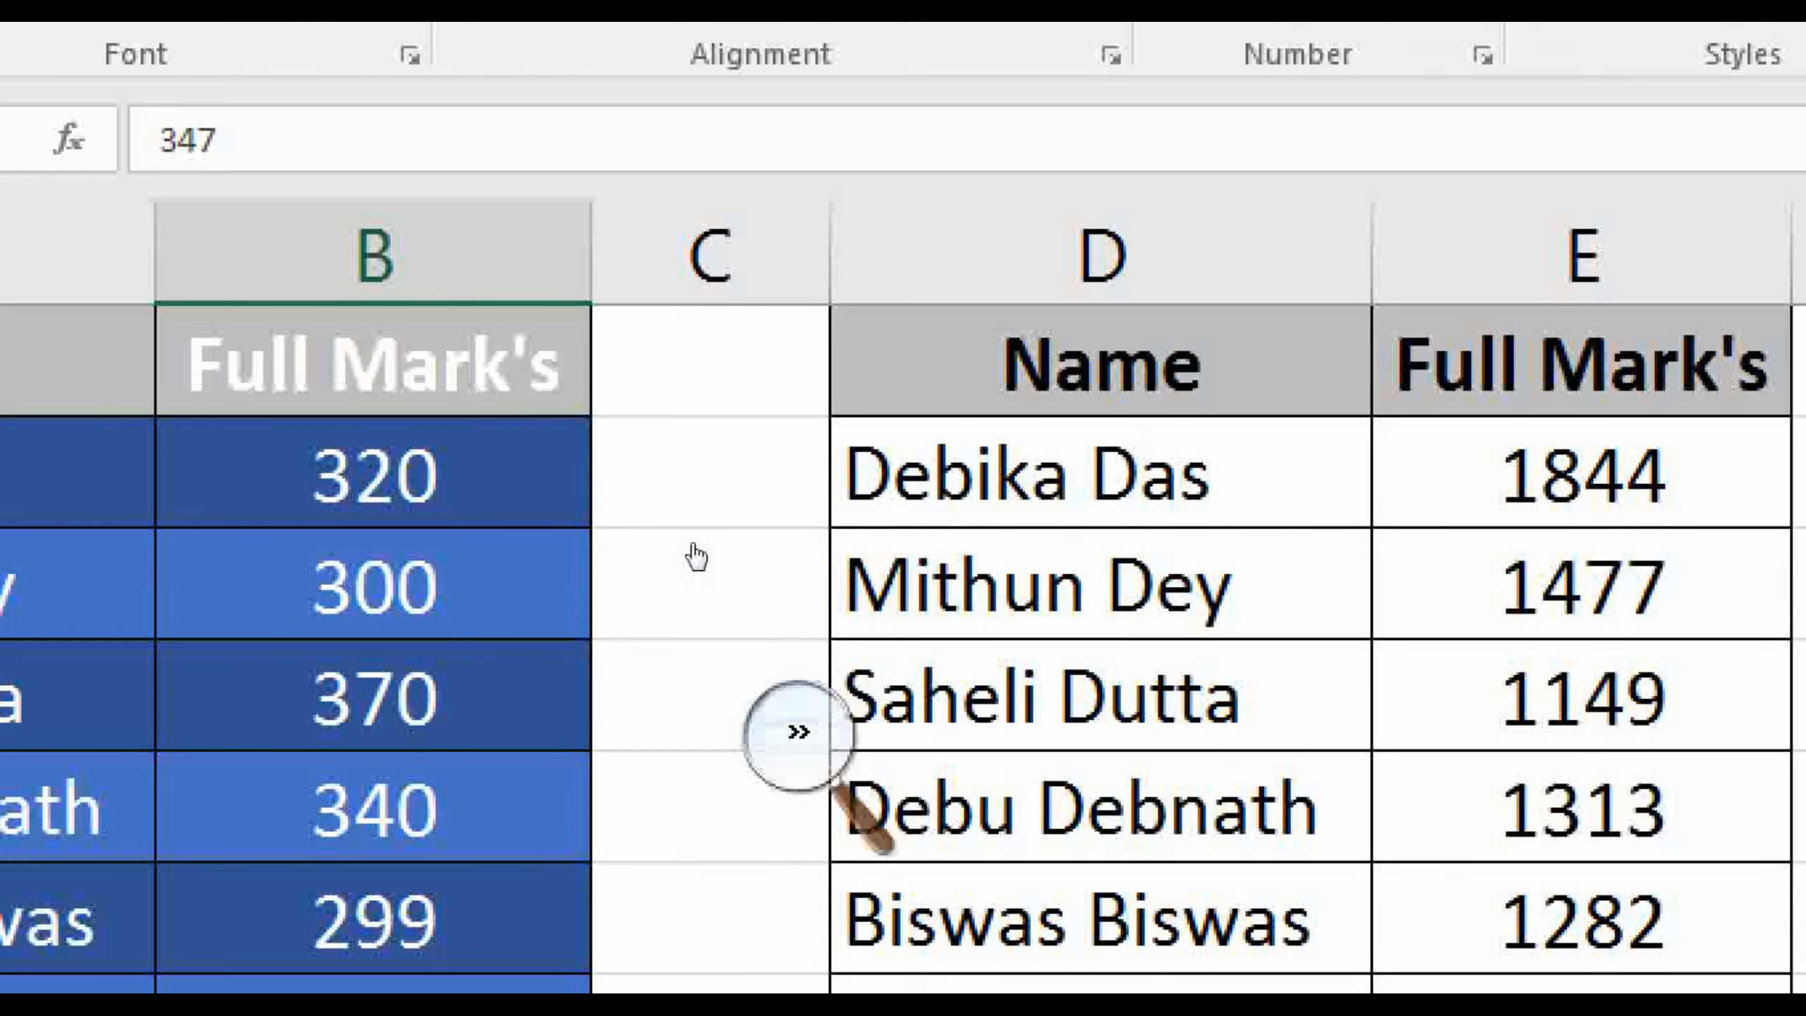
click(695, 549)
click(892, 532)
click(527, 440)
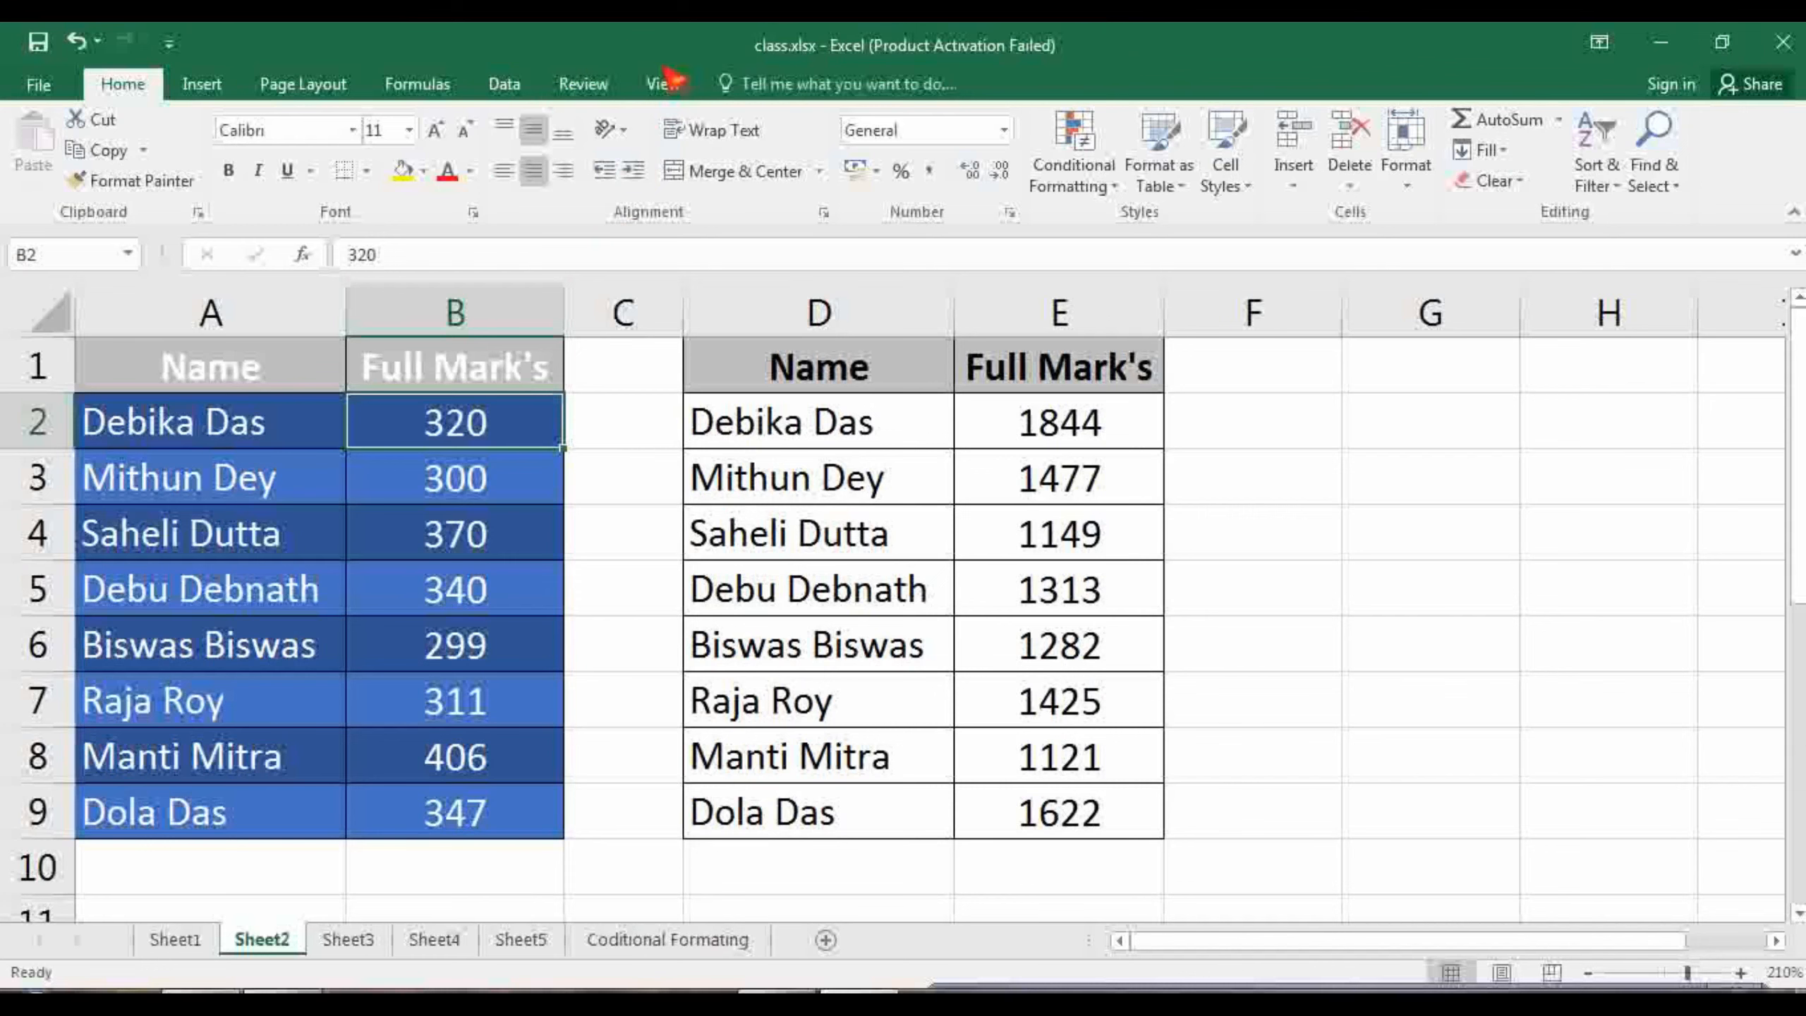
Check the commands available for the converted range, including where a table can be inserted
key(super+plus)
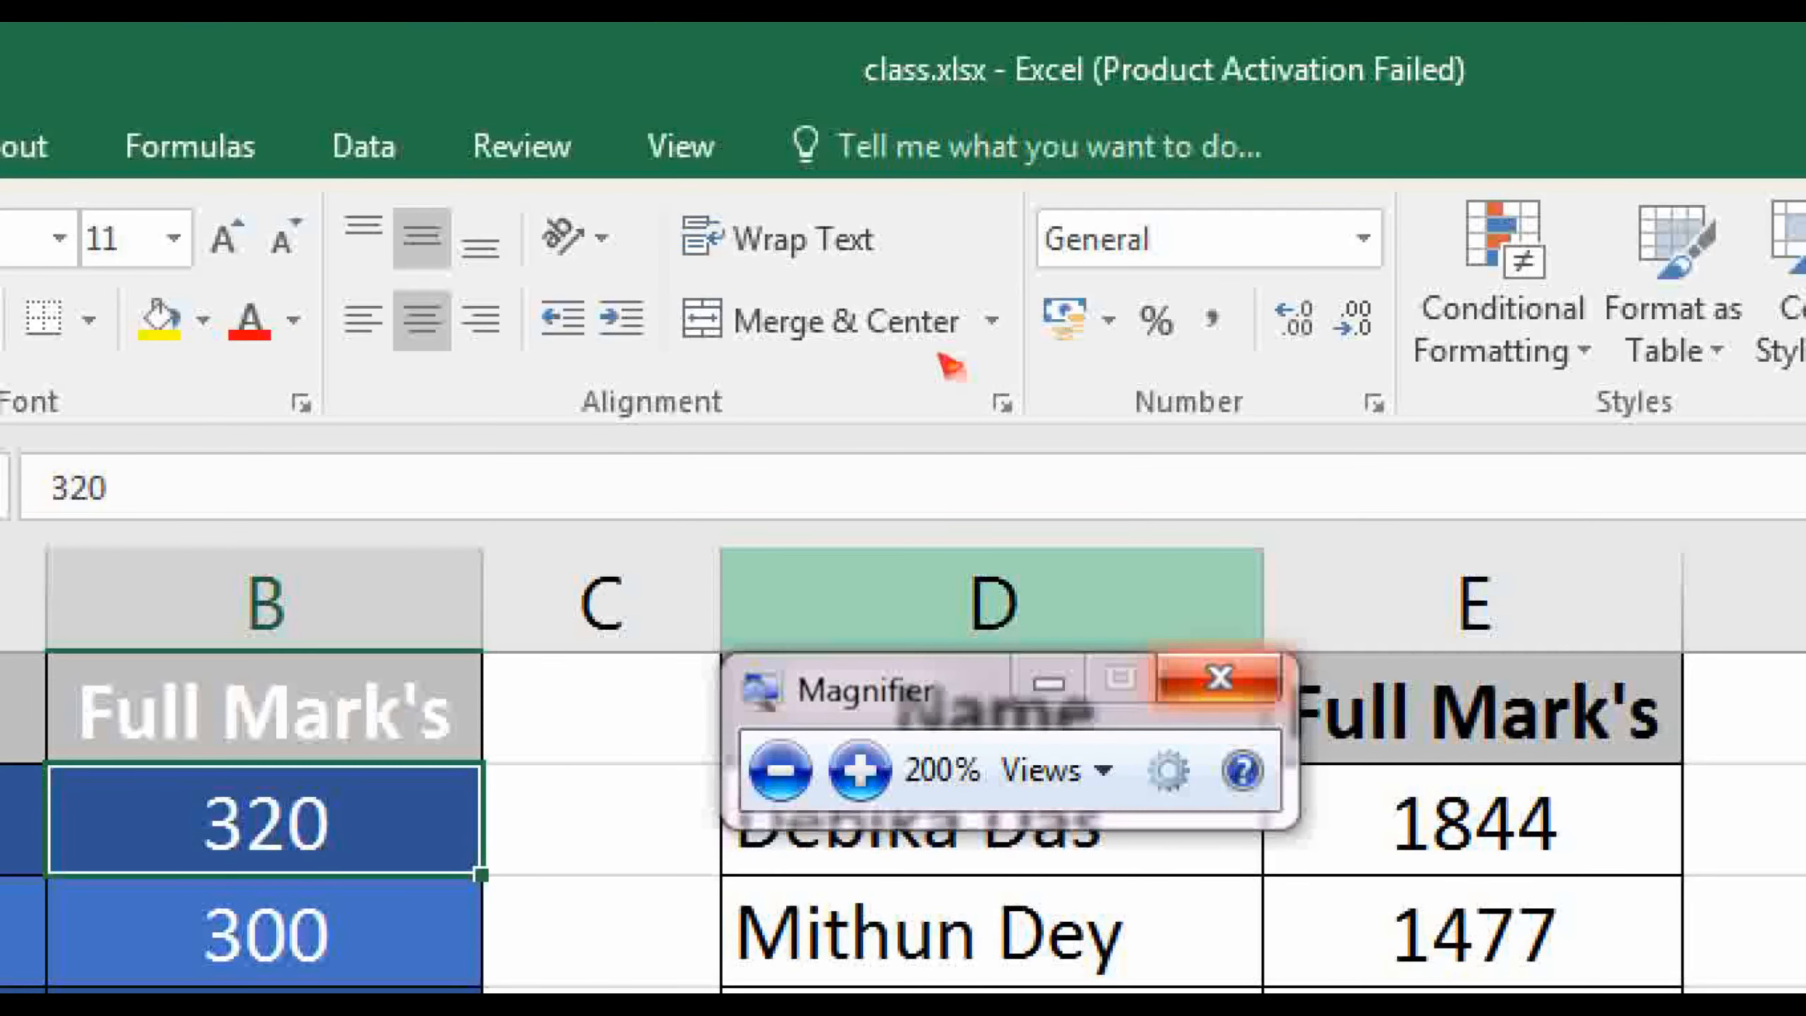
click(1221, 676)
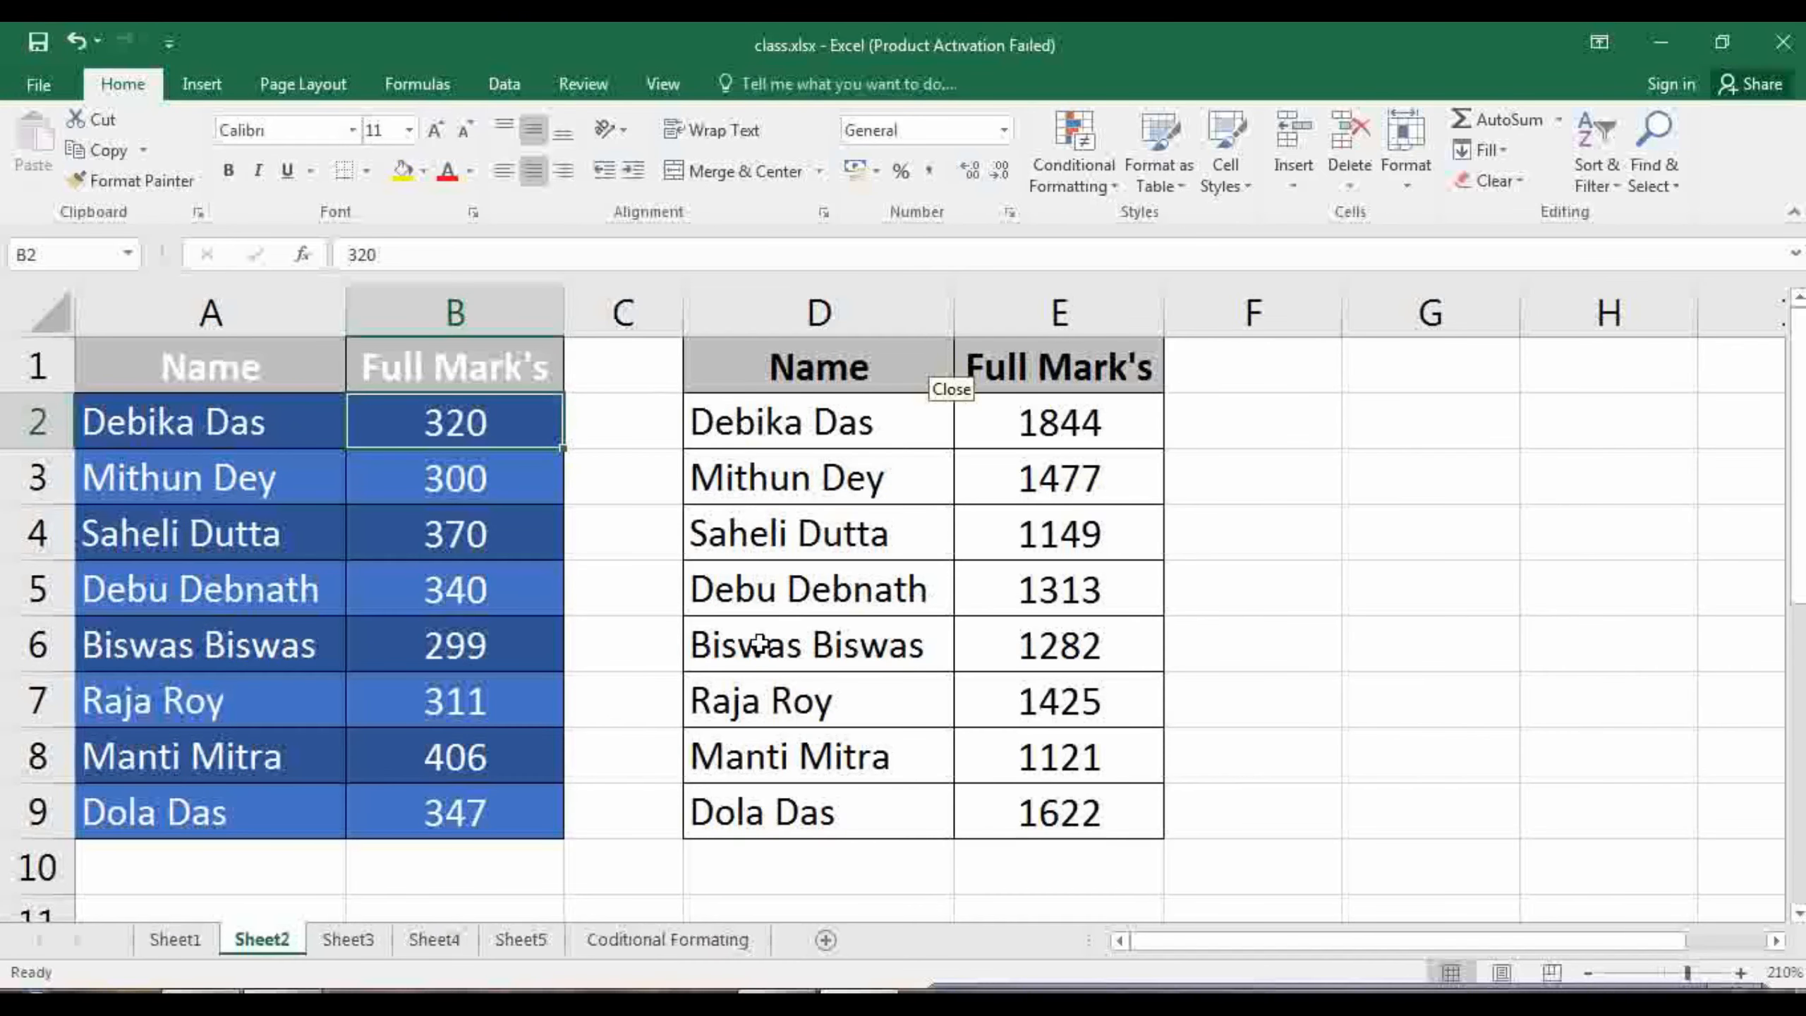
click(213, 84)
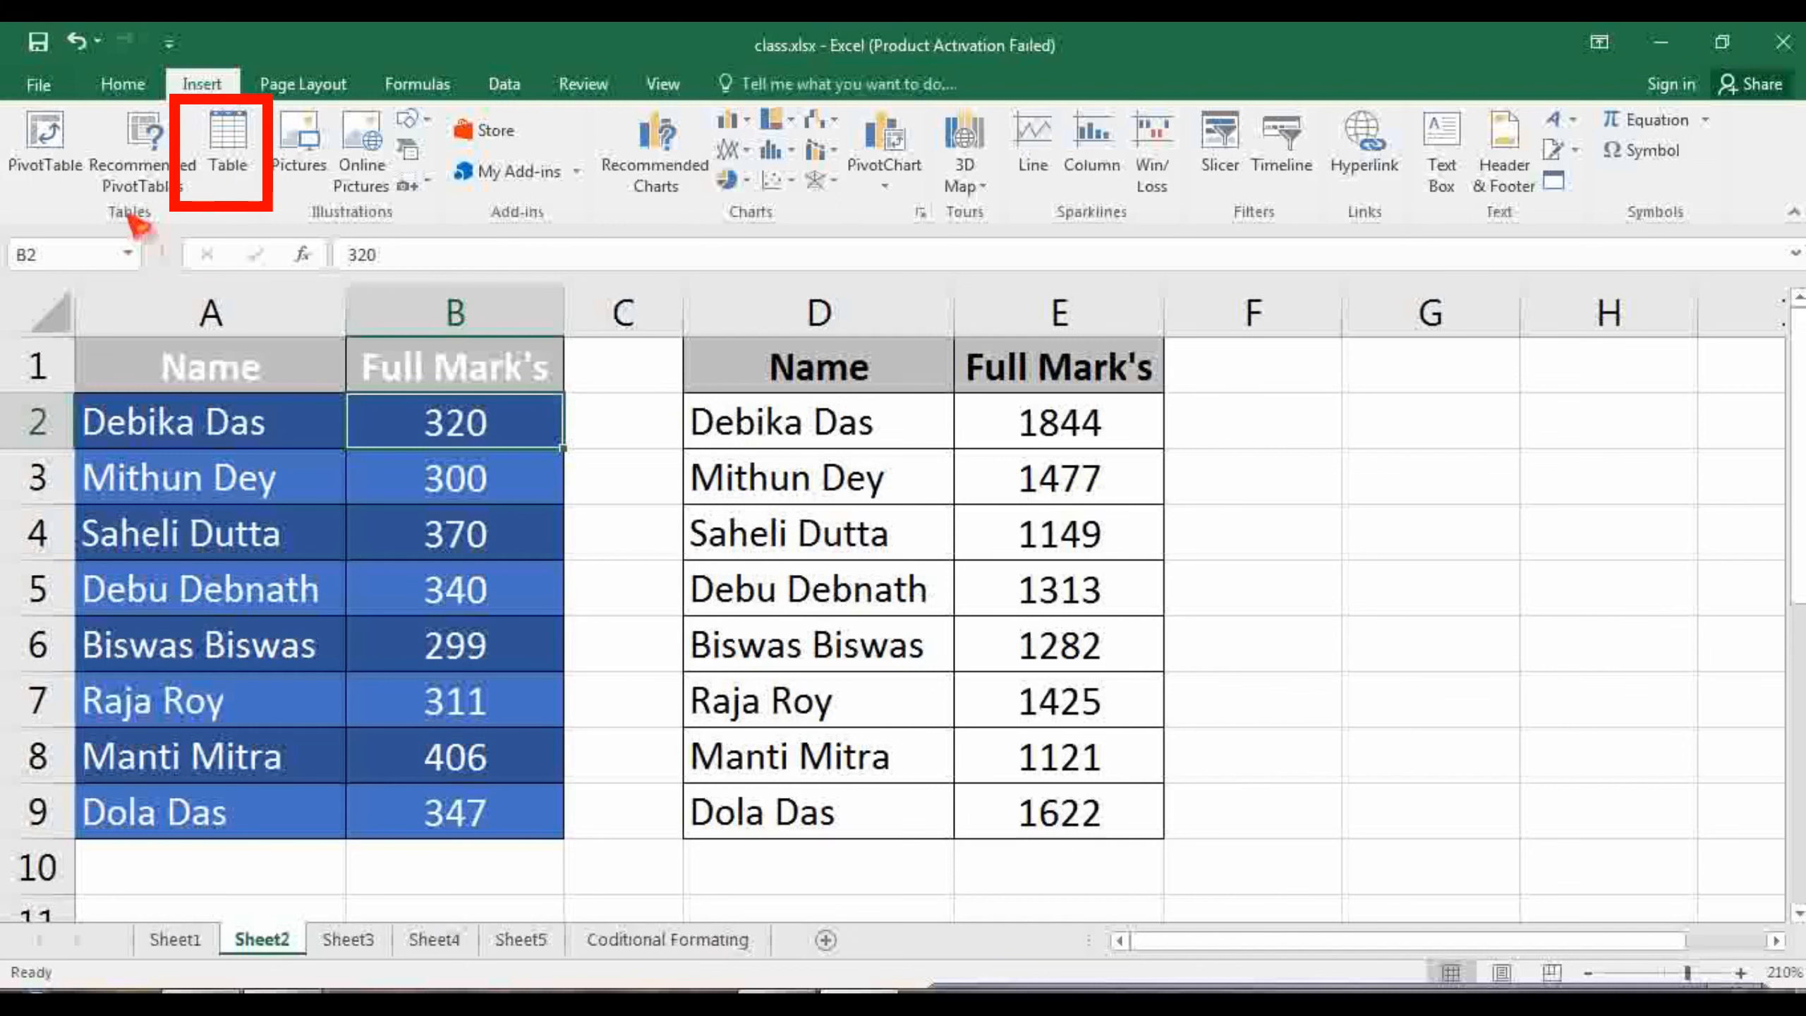
click(122, 84)
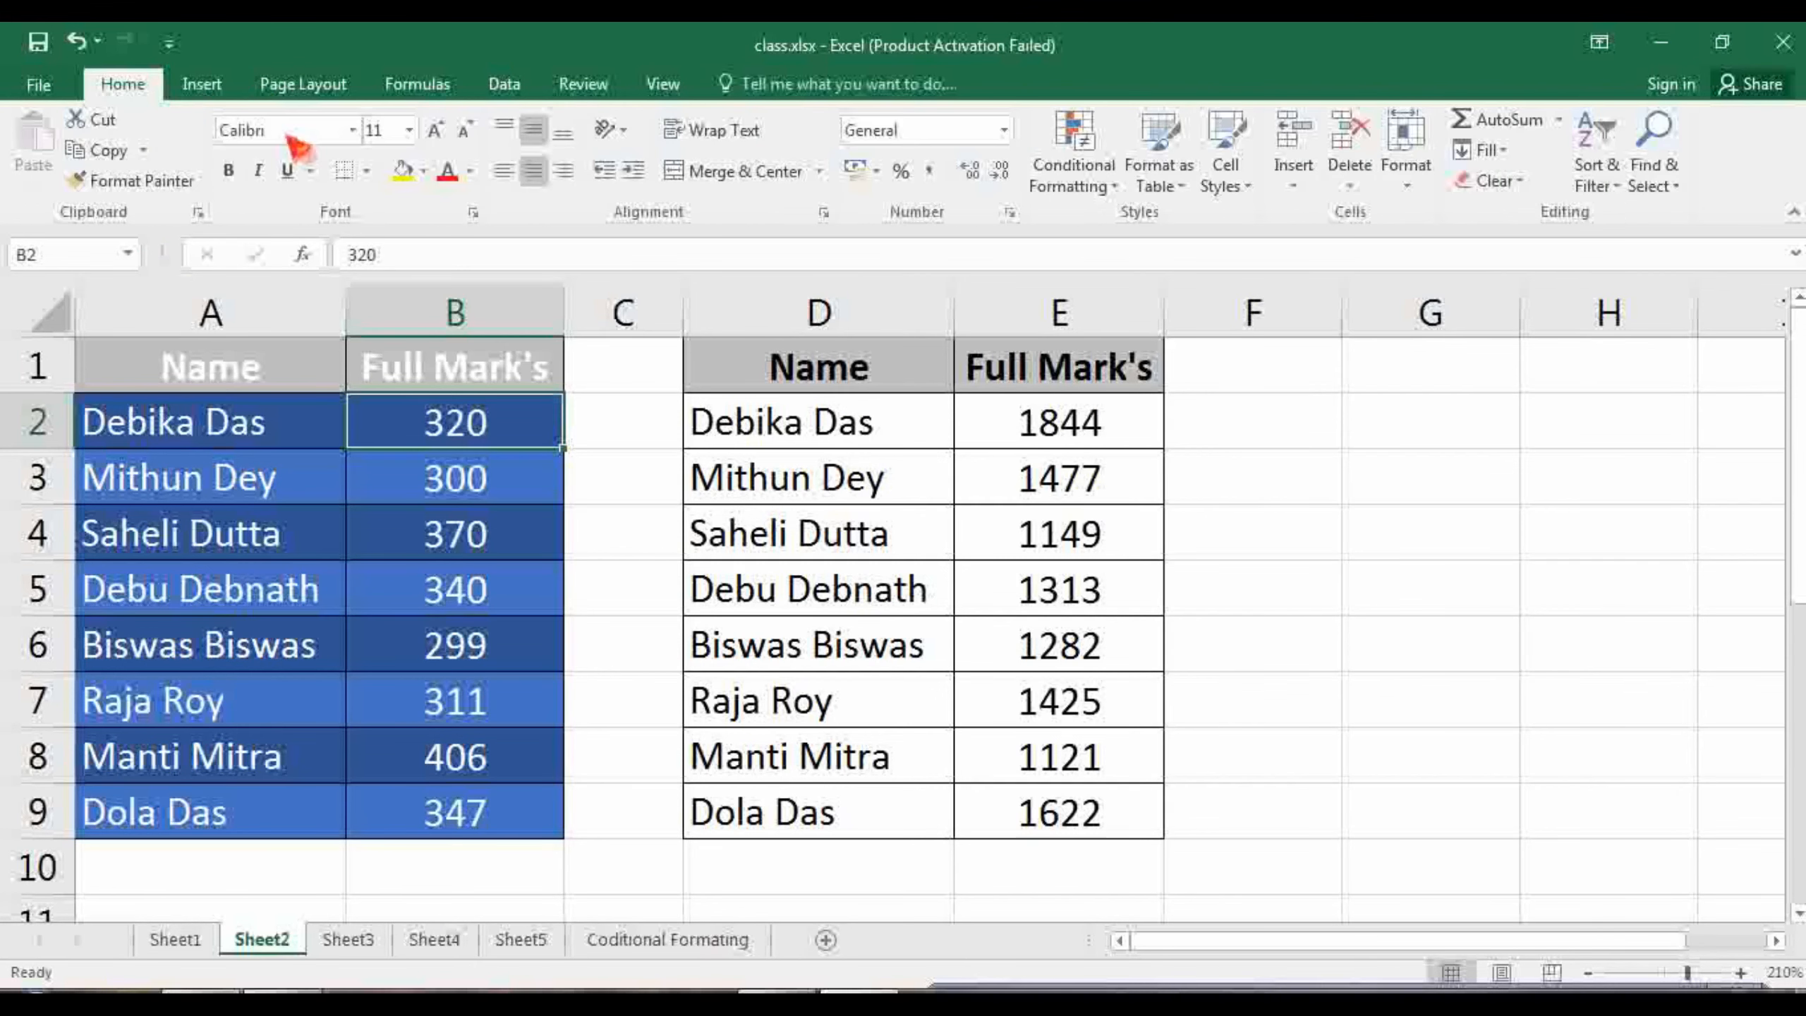
Review the font, border and fill options offered for a new custom table style, without creating one
click(1166, 182)
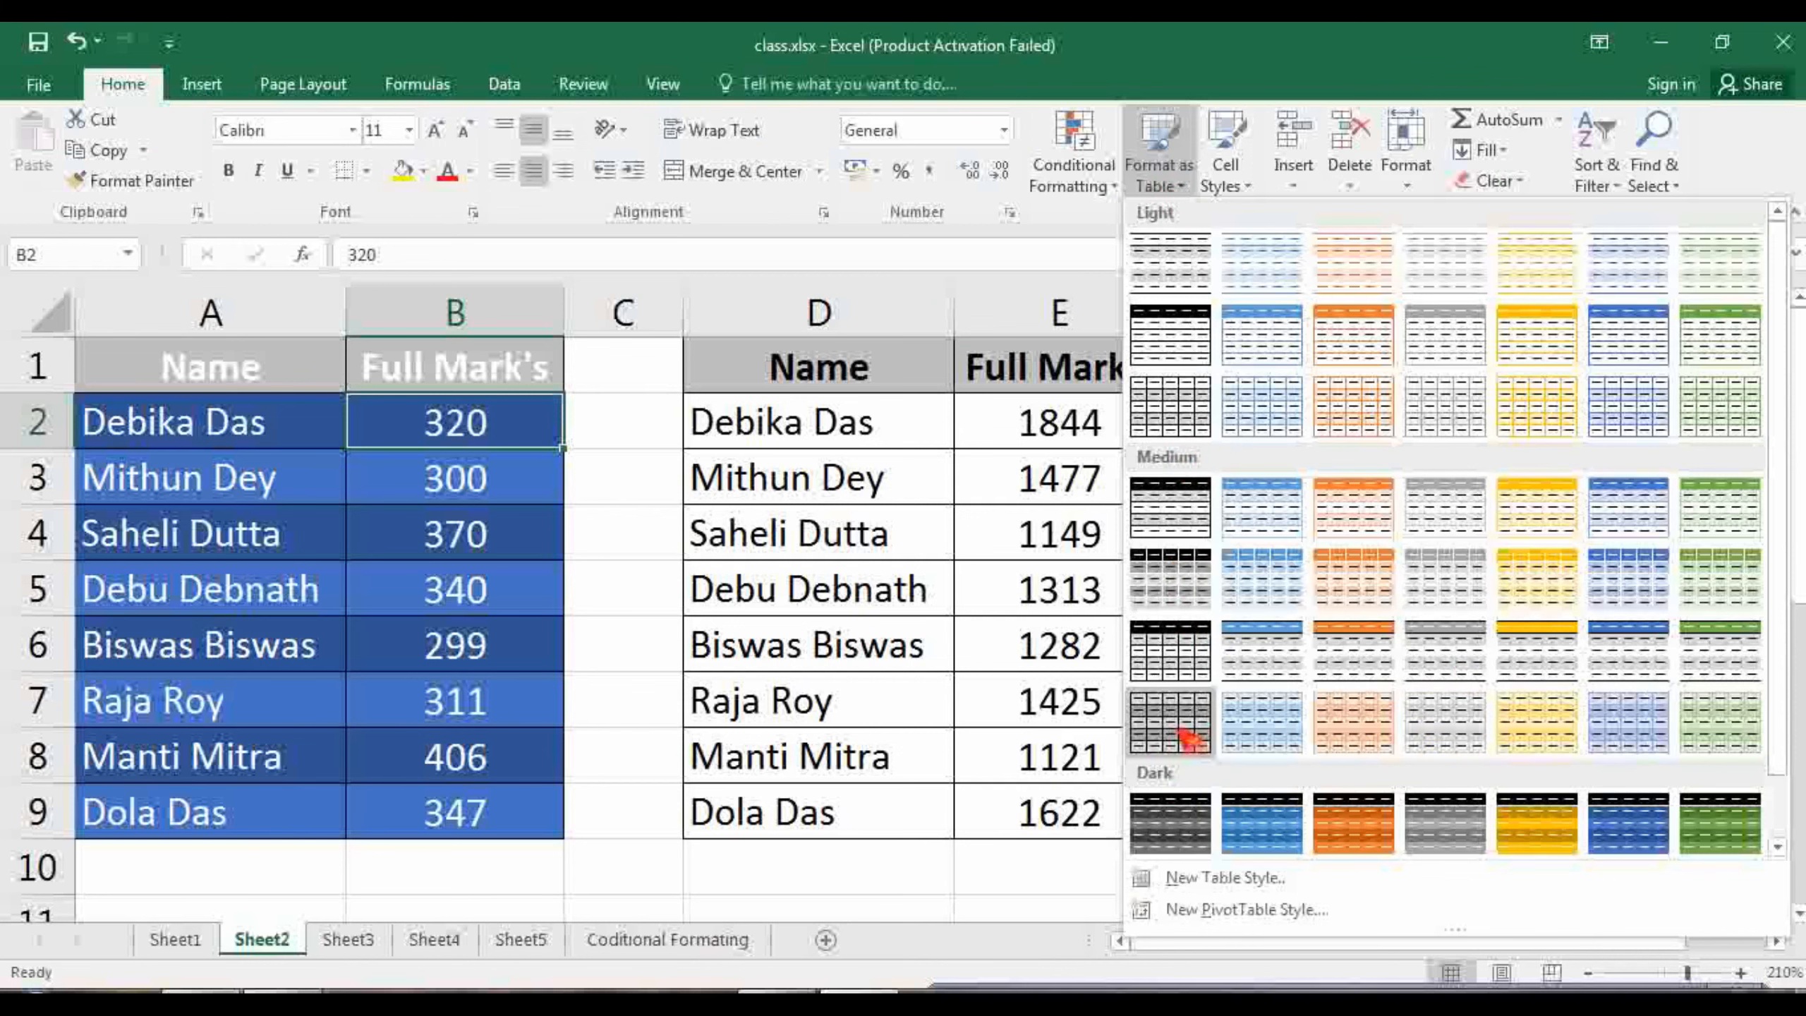
scroll(1235, 646, down, 1)
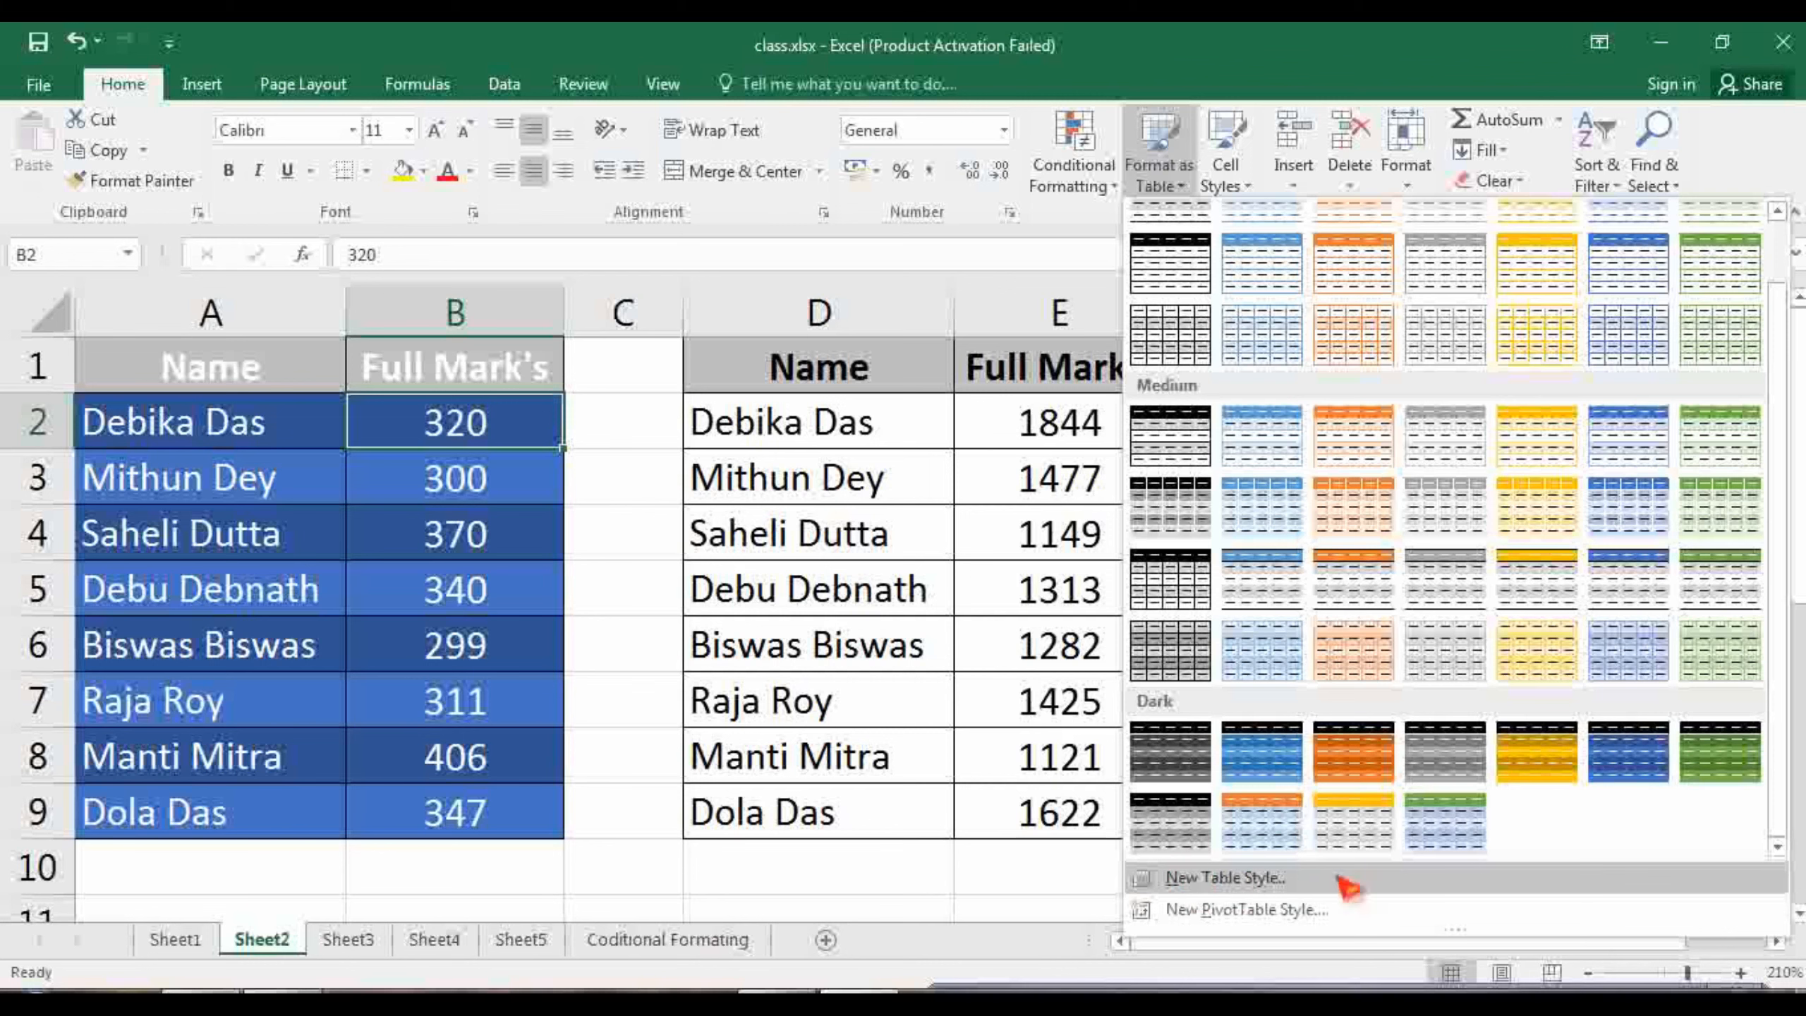
click(1204, 886)
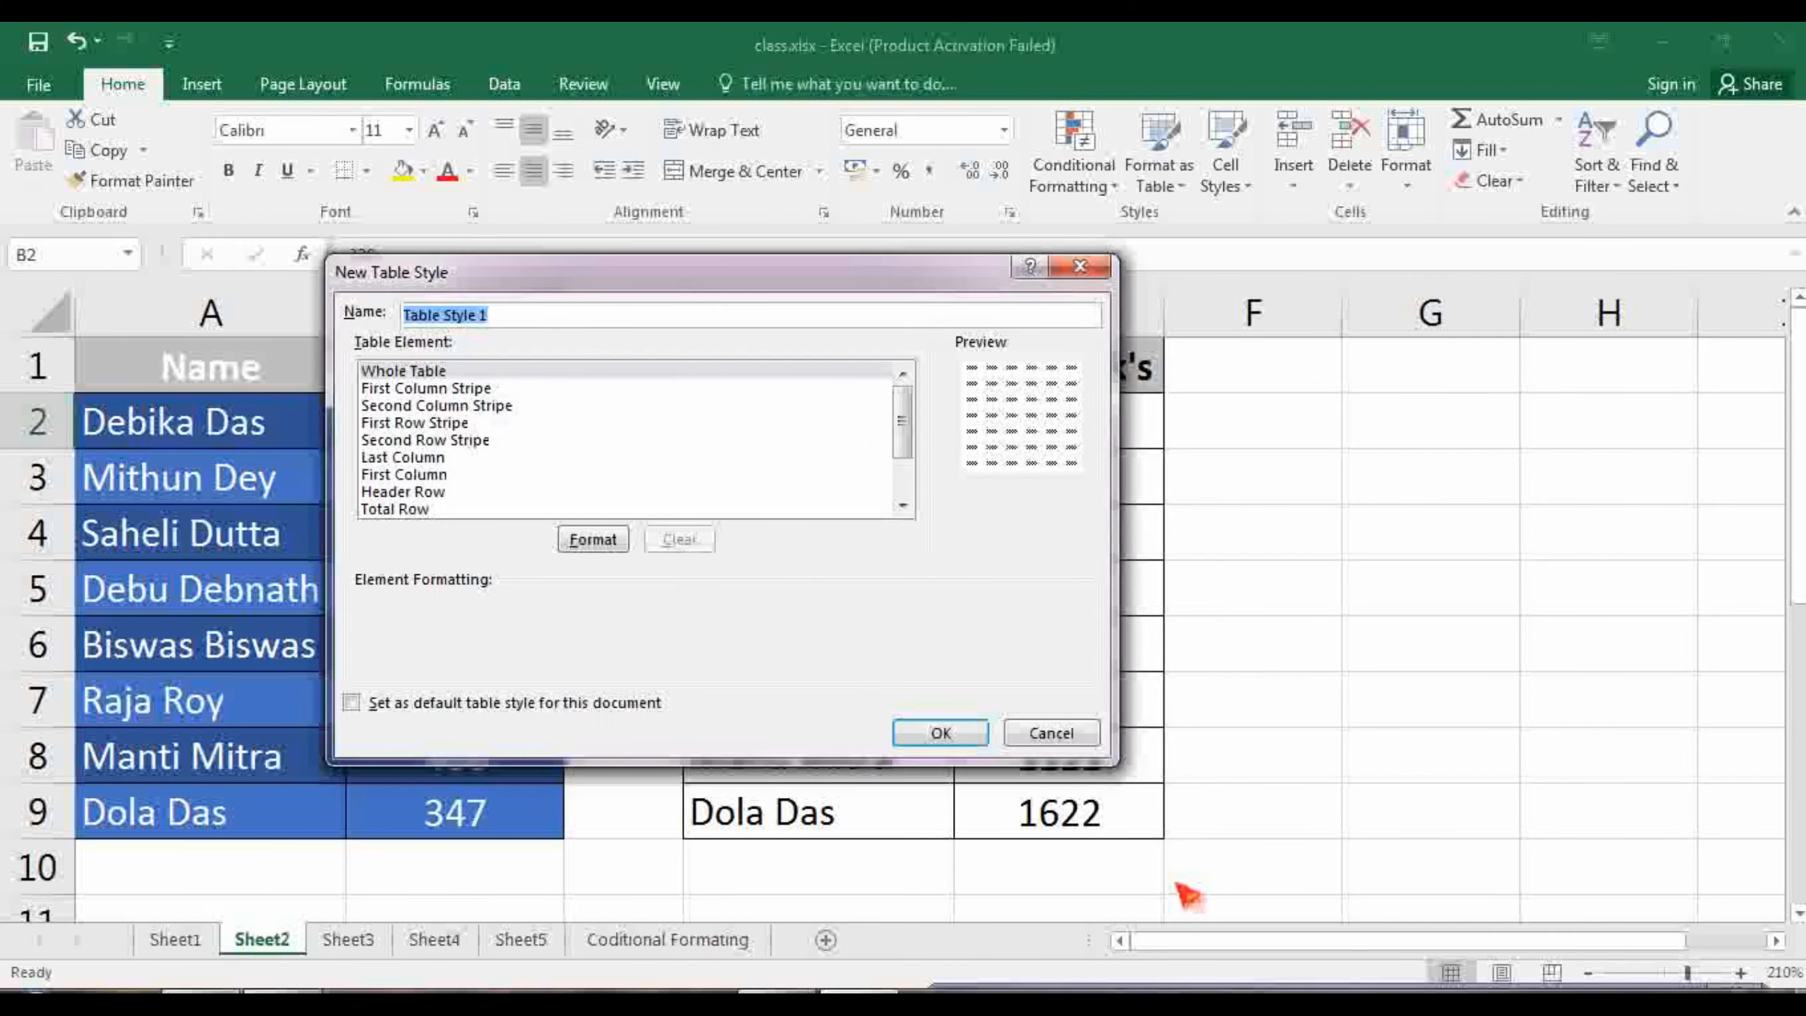
drag(913, 288, 1396, 280)
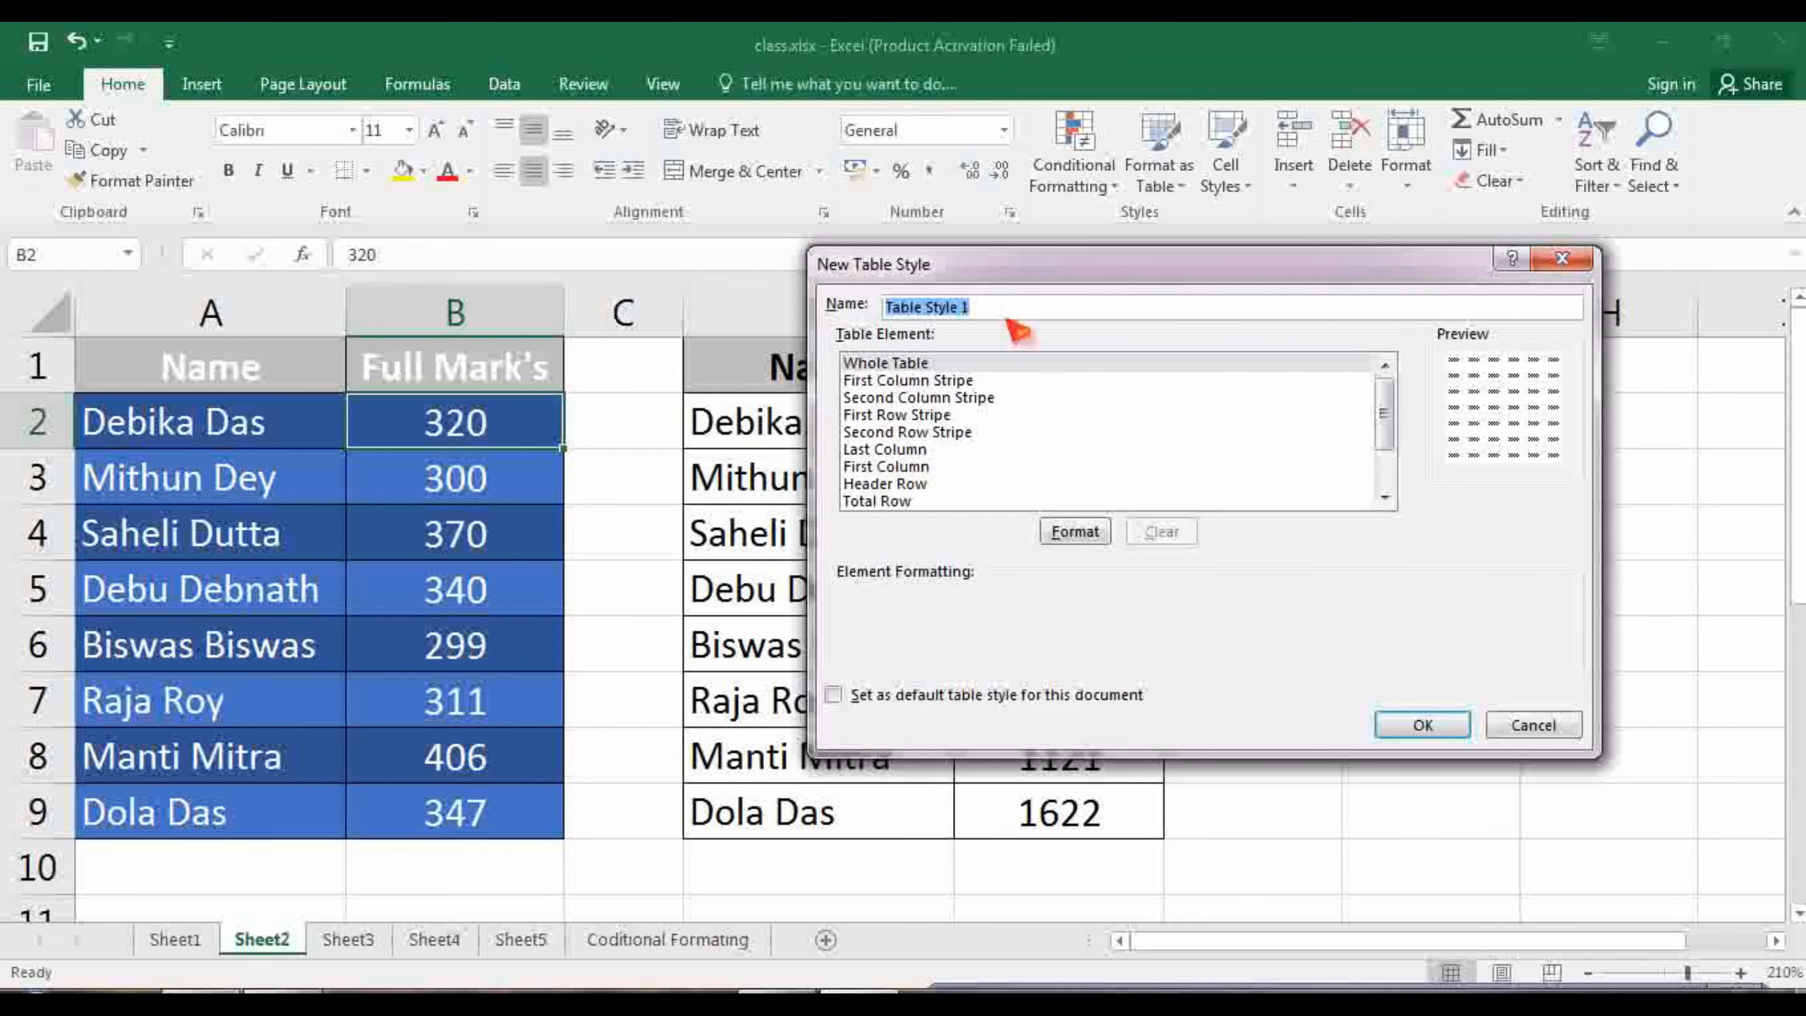
click(1075, 531)
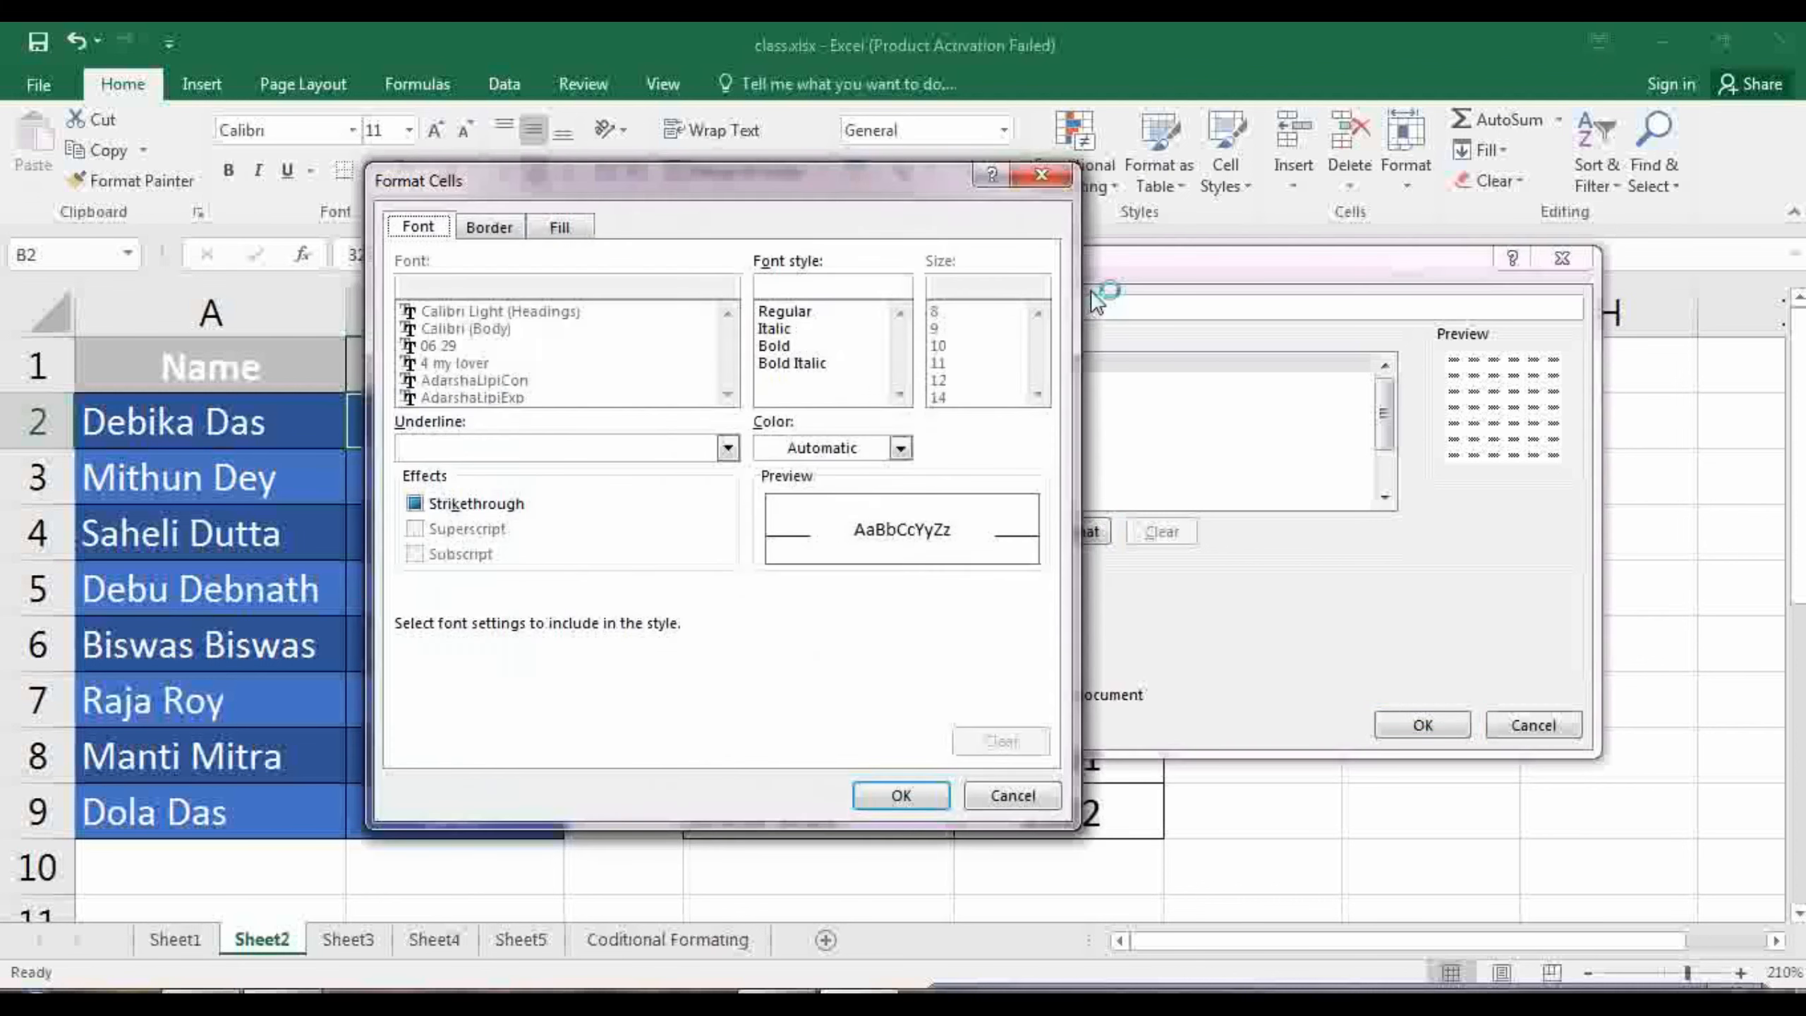
click(569, 228)
click(498, 227)
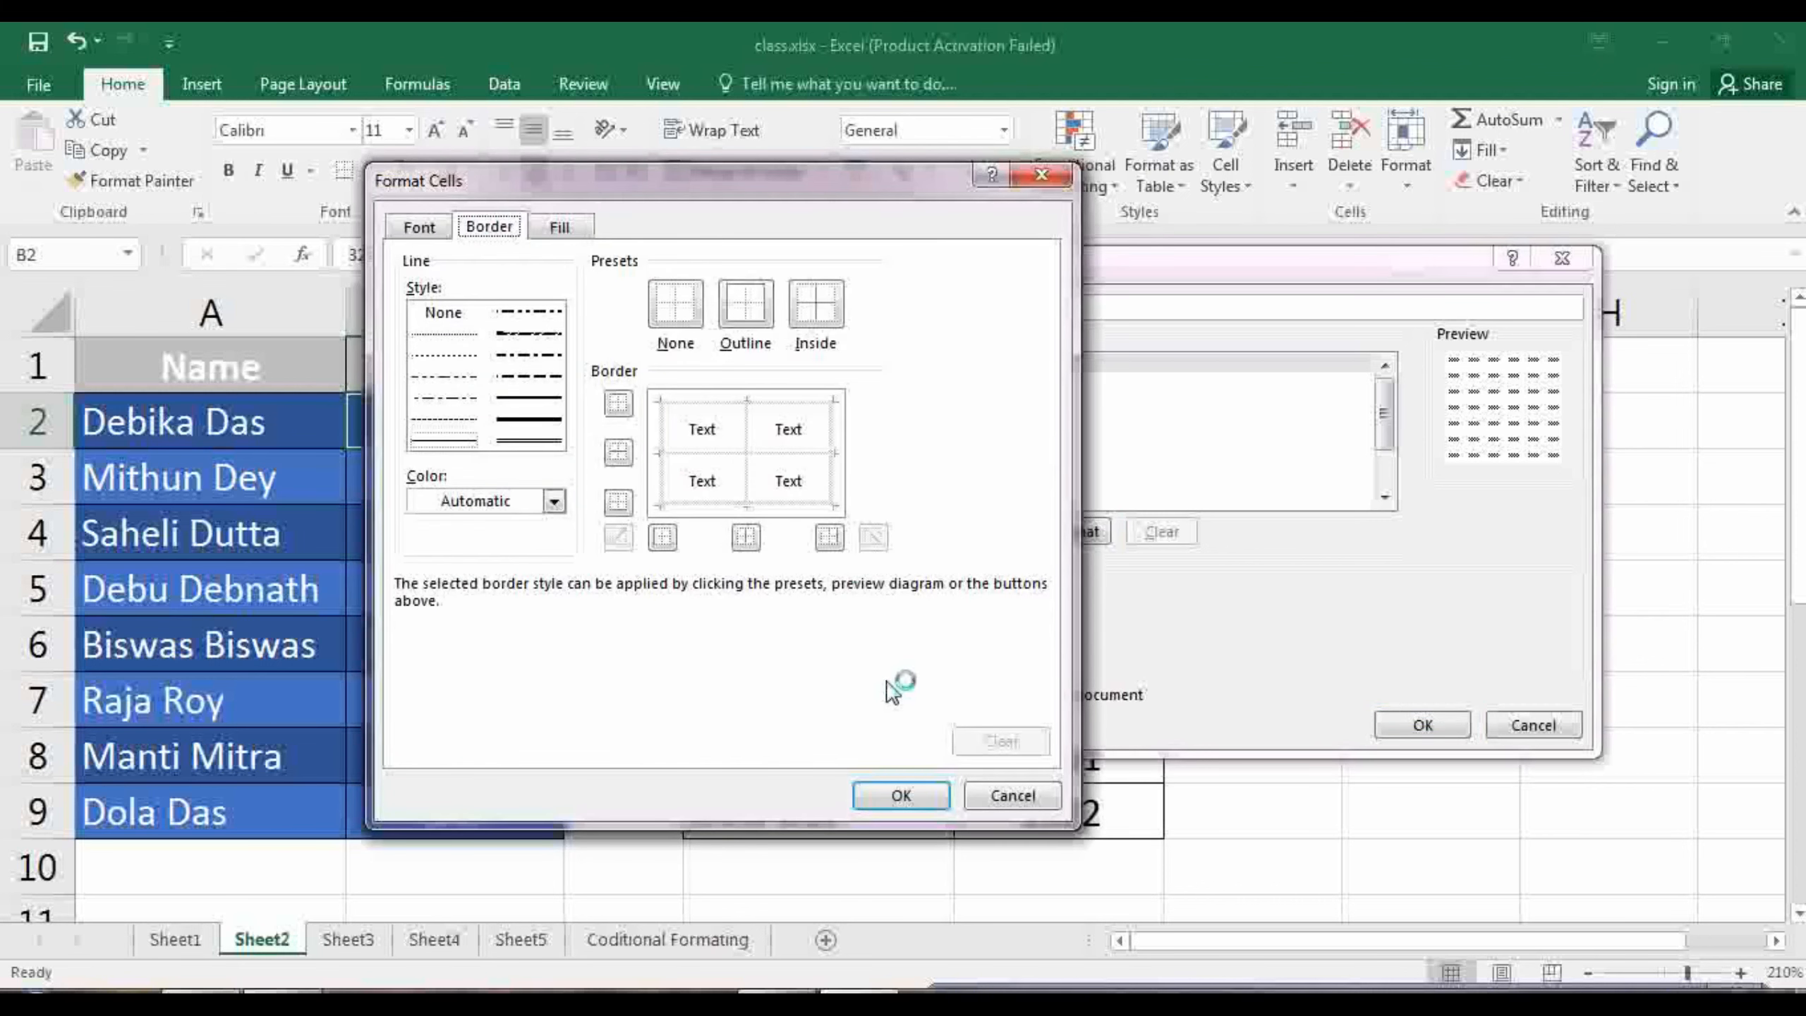
click(1013, 795)
click(1533, 726)
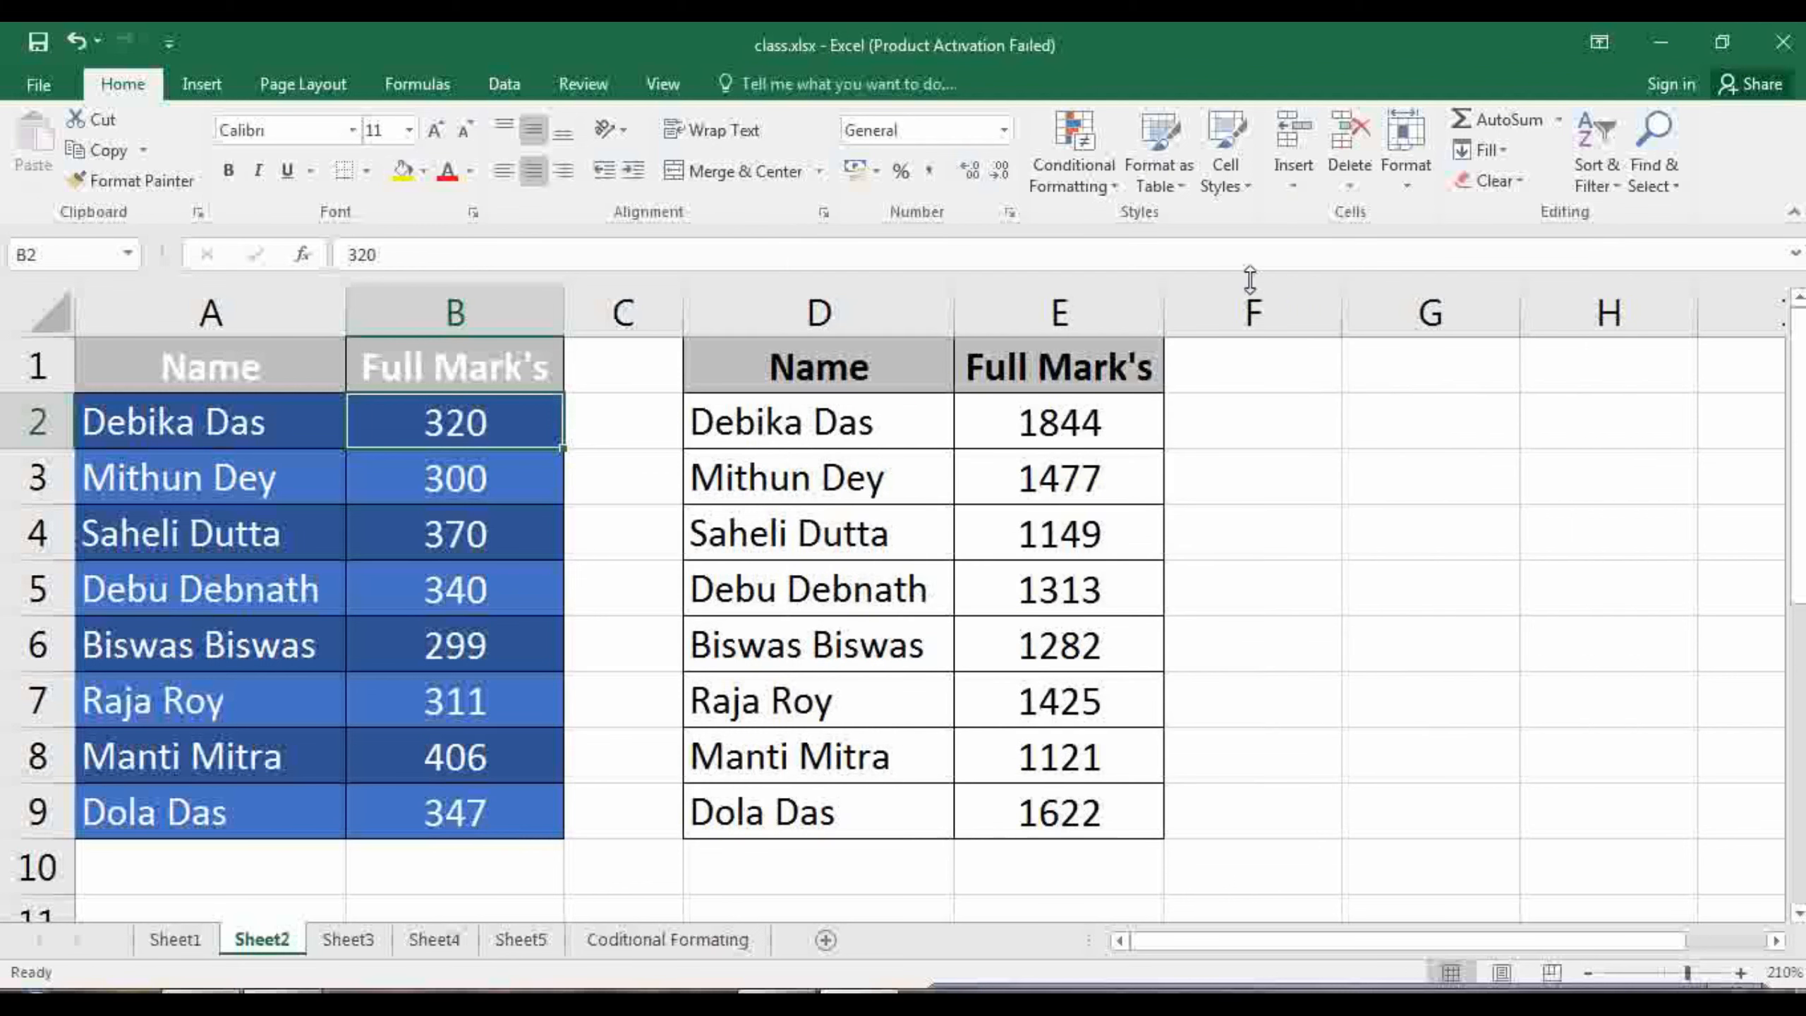
Look at the New PivotTable Style option and the commands for inserting a PivotTable
click(1181, 187)
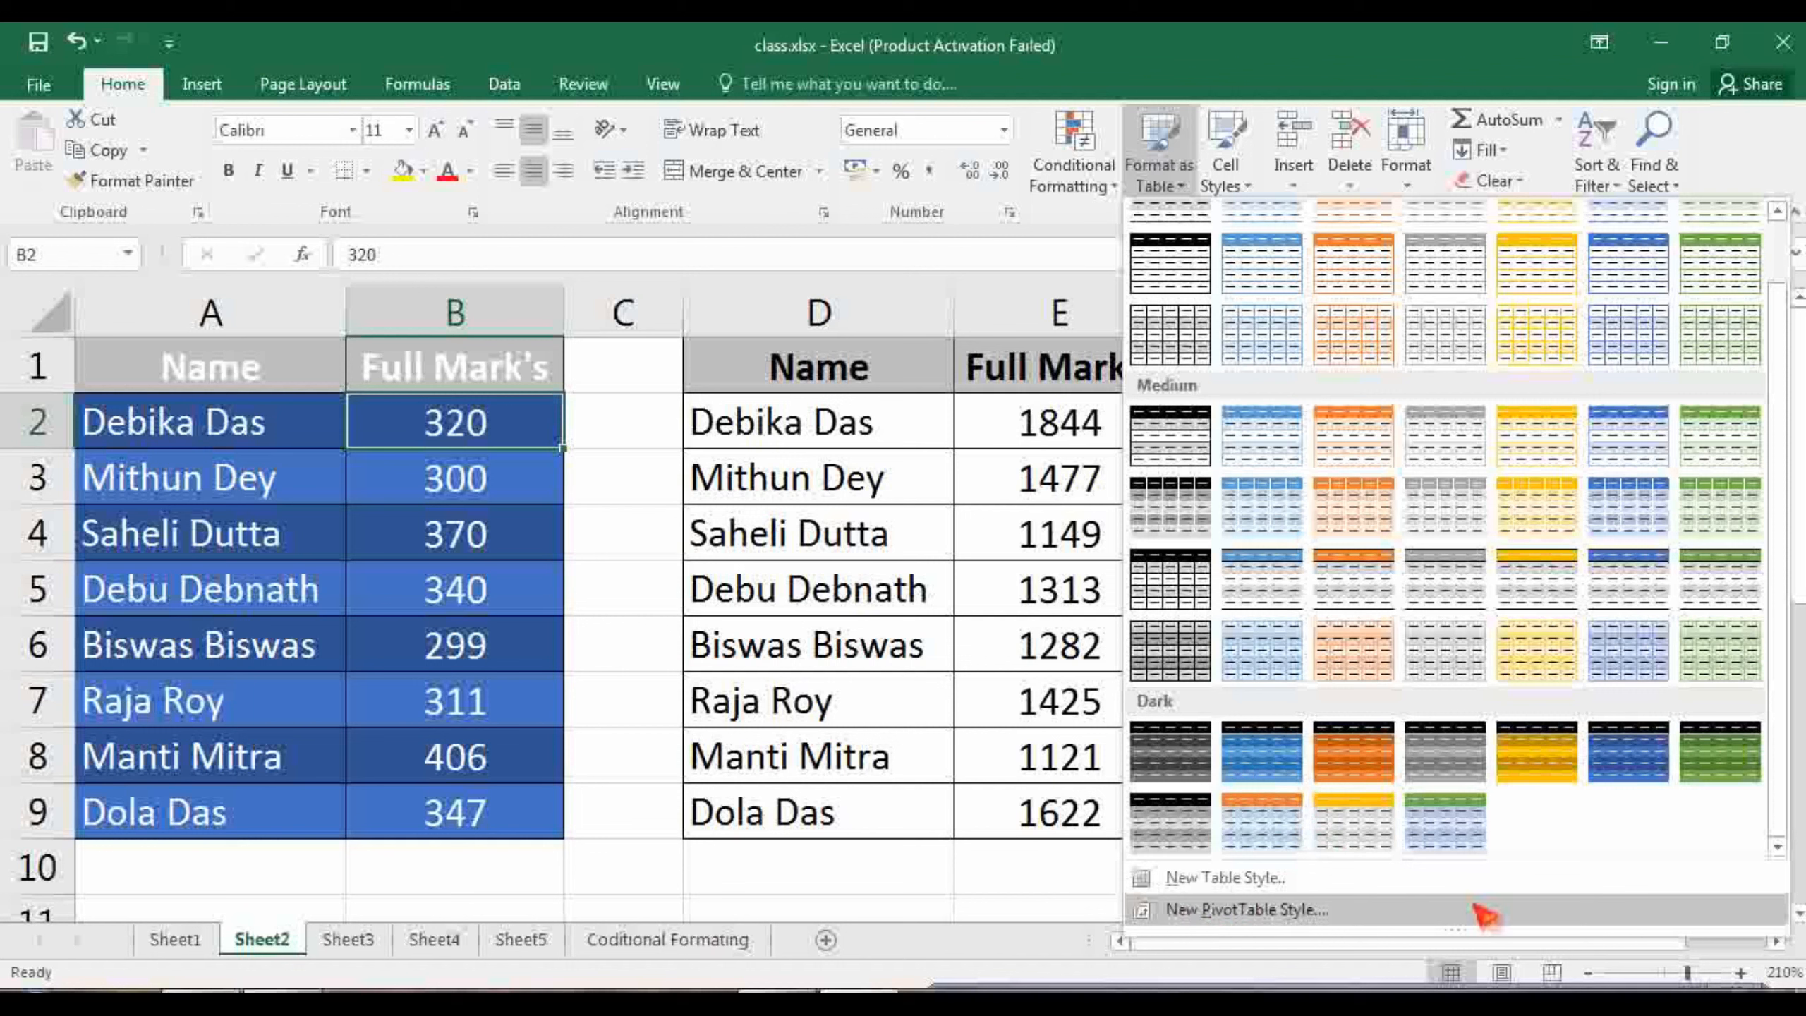
click(213, 87)
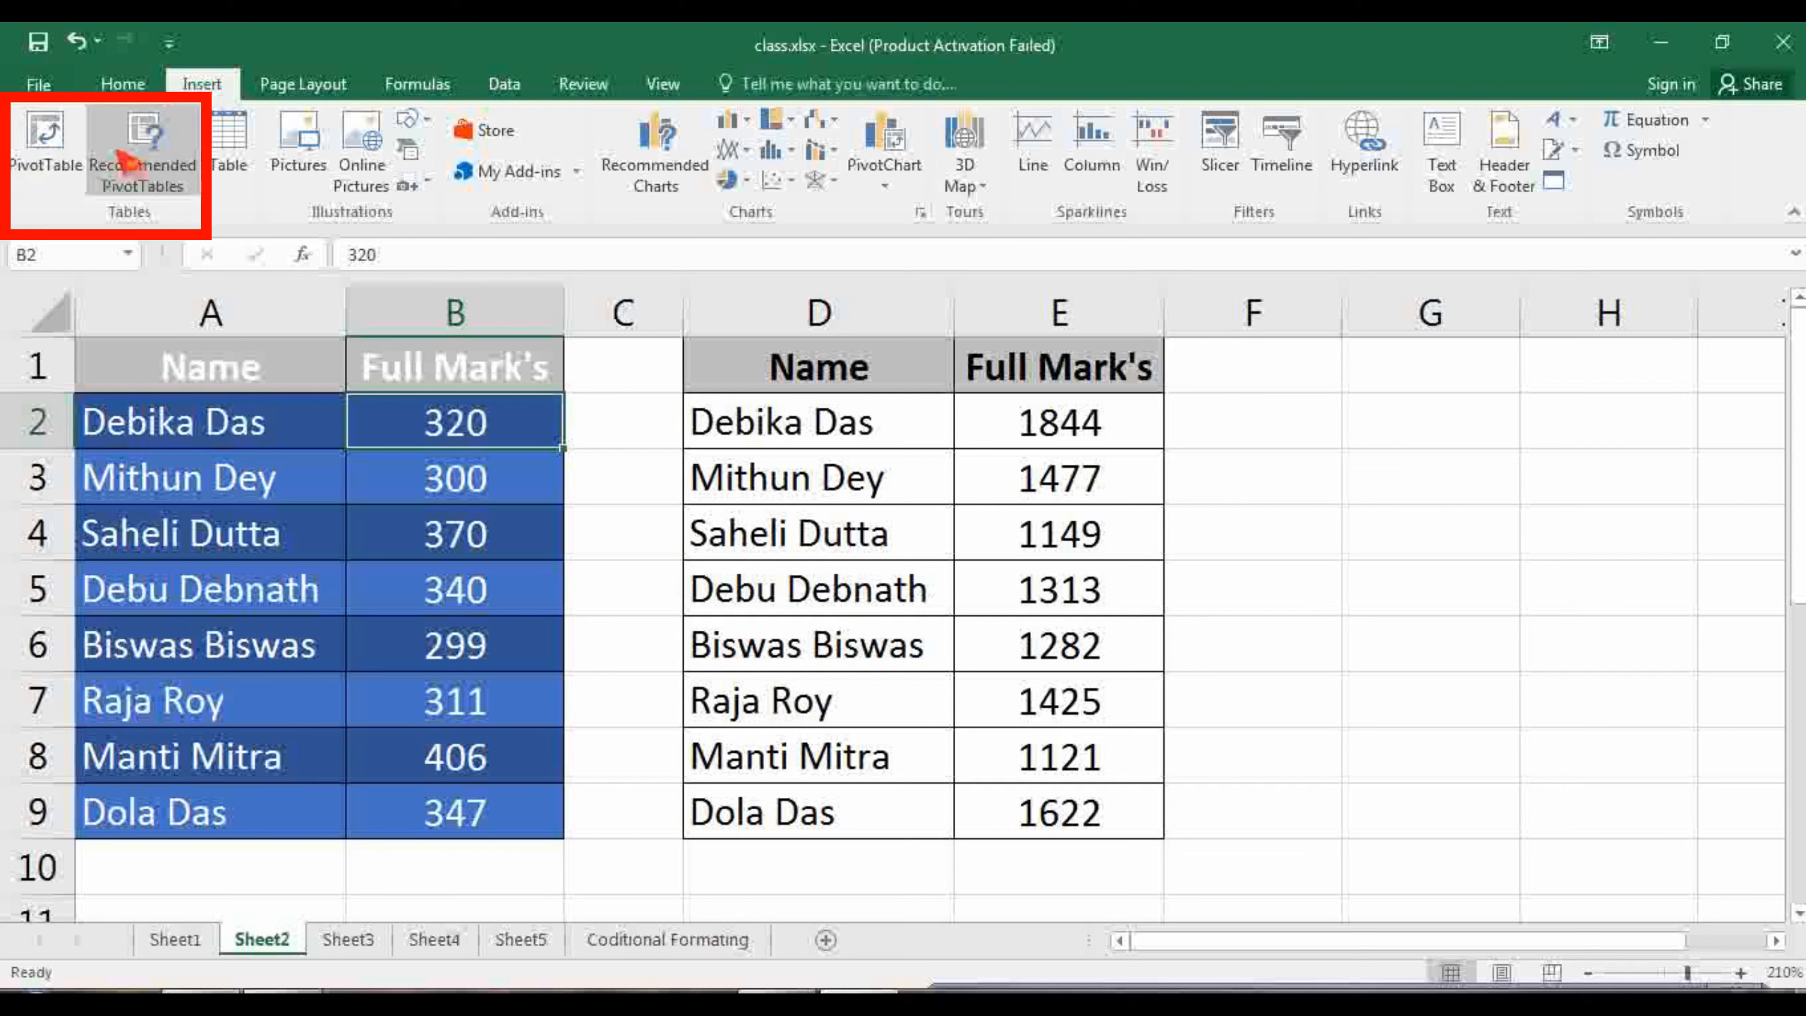
click(125, 83)
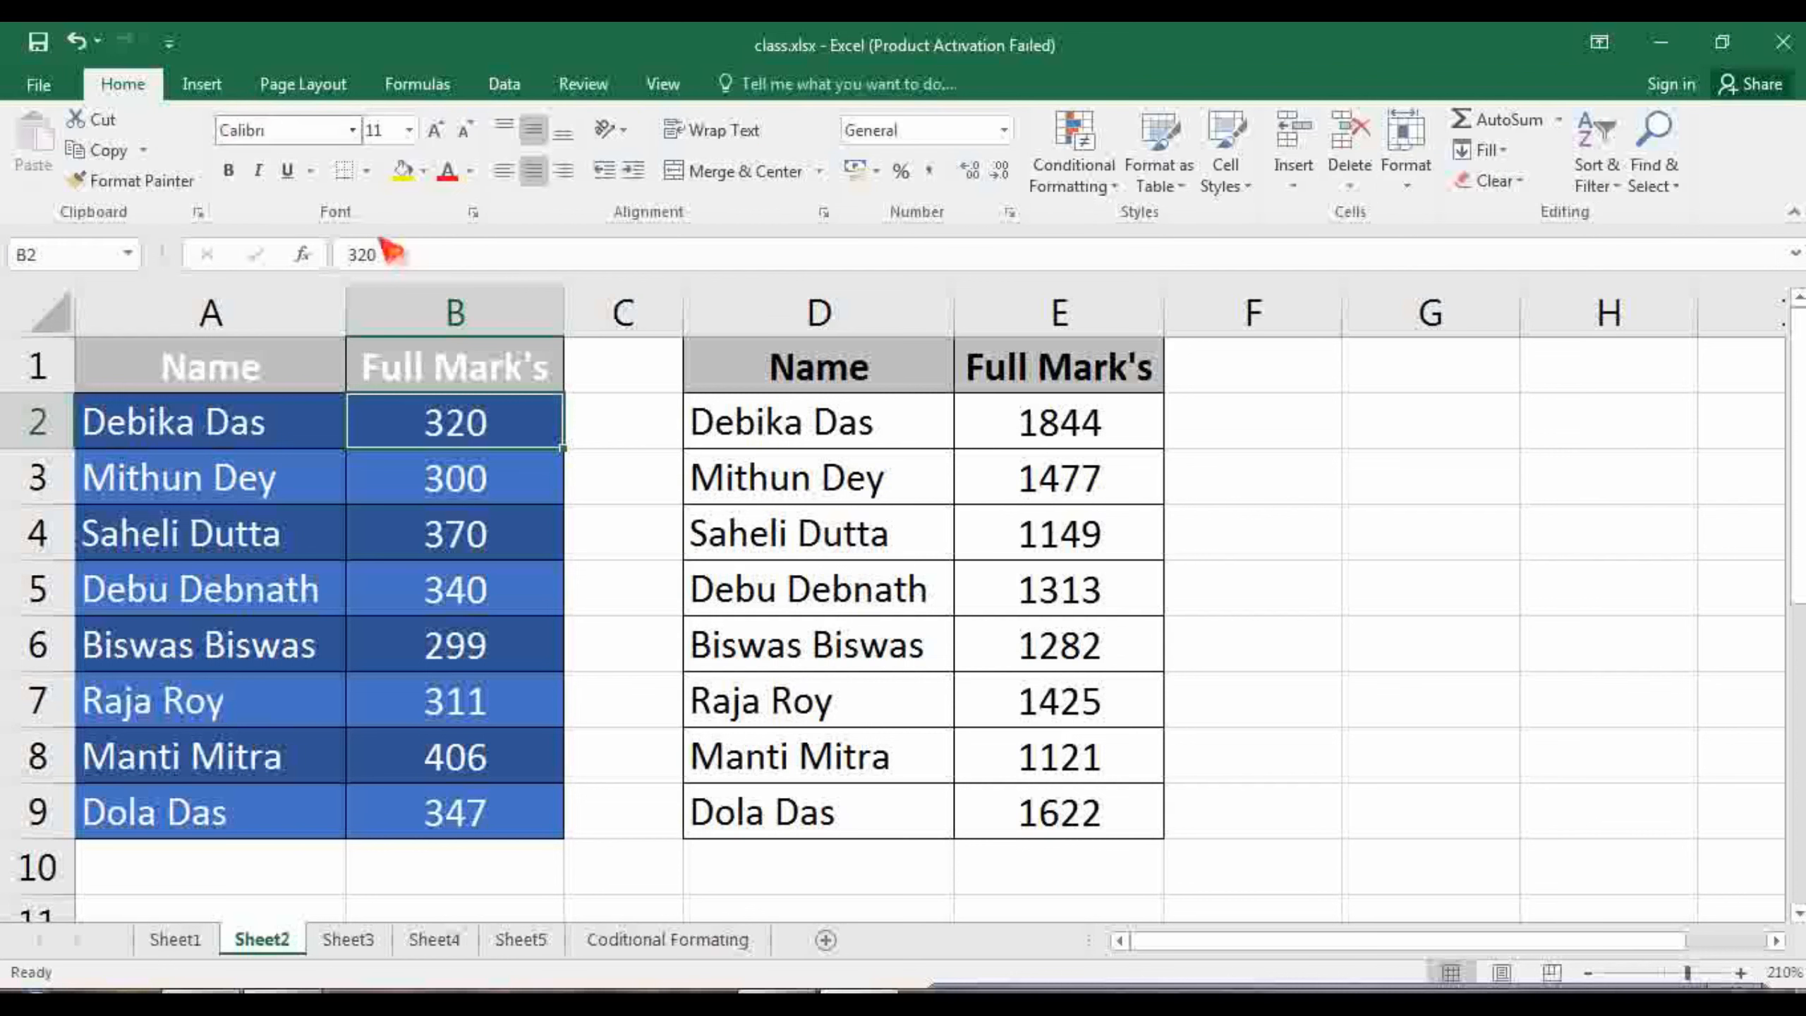
Fill cells D2:E9 with yellow and set their font color to red
click(1195, 538)
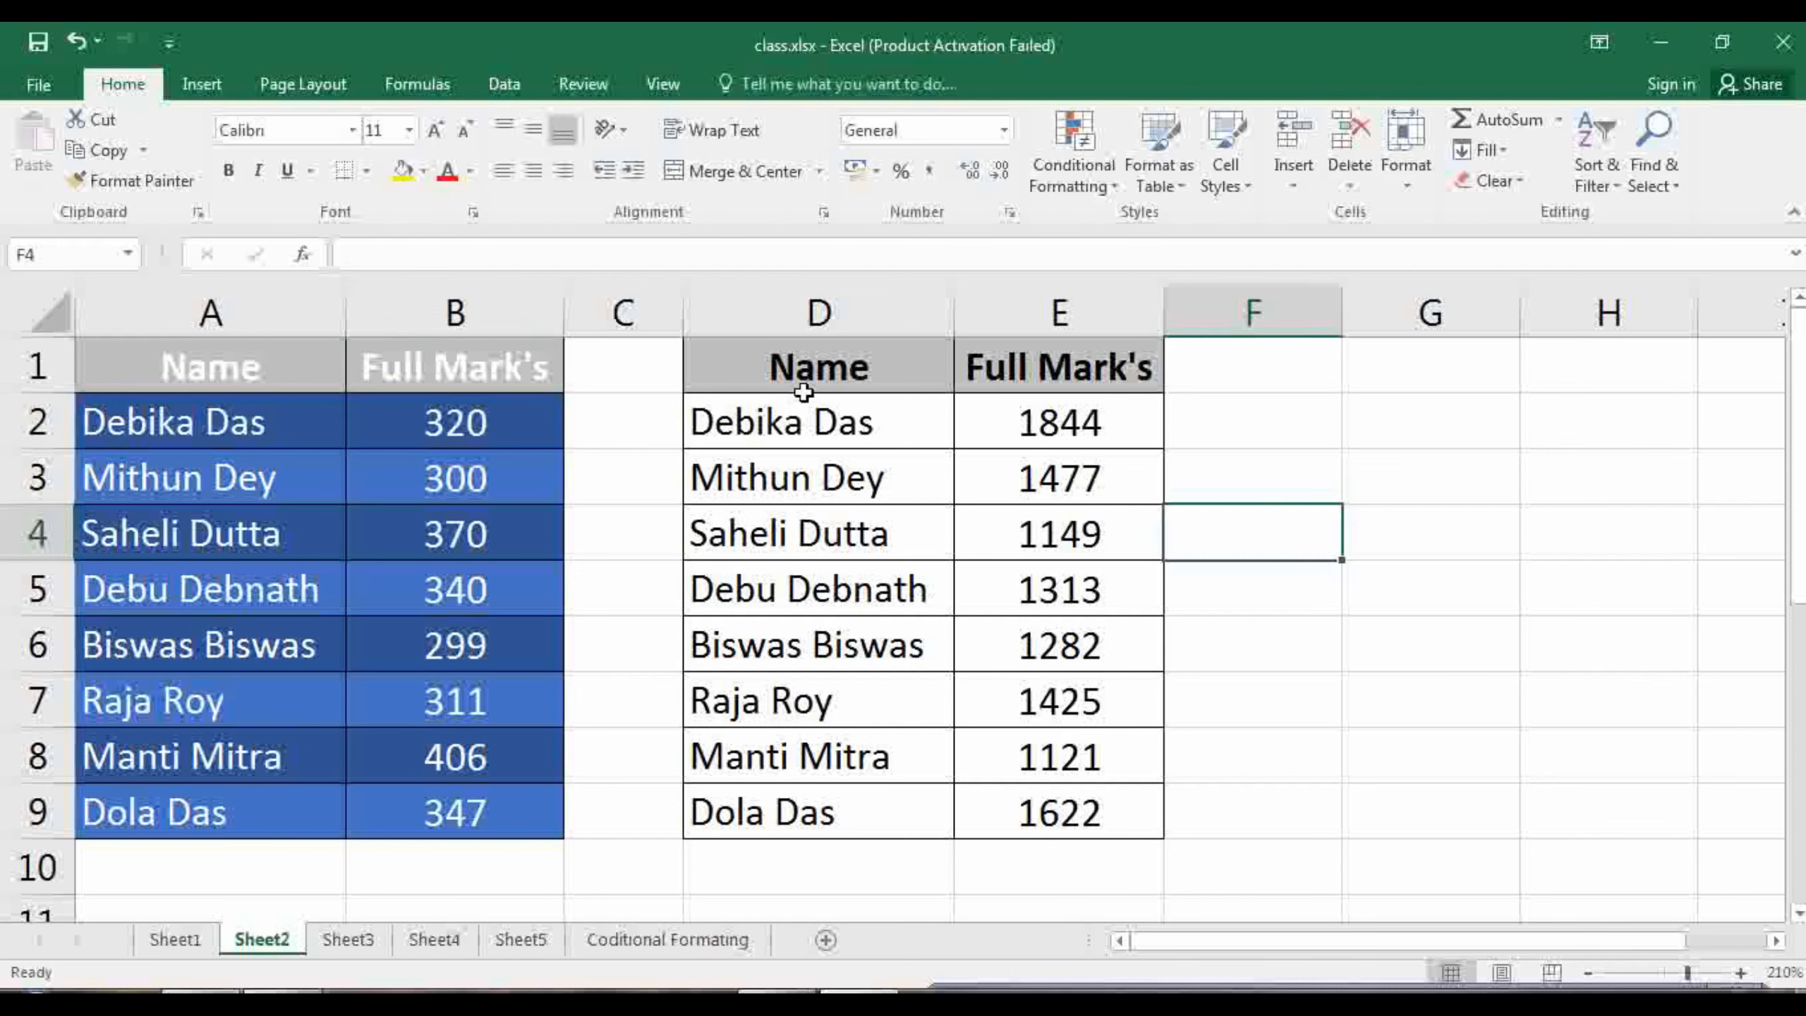
drag(804, 391, 1085, 808)
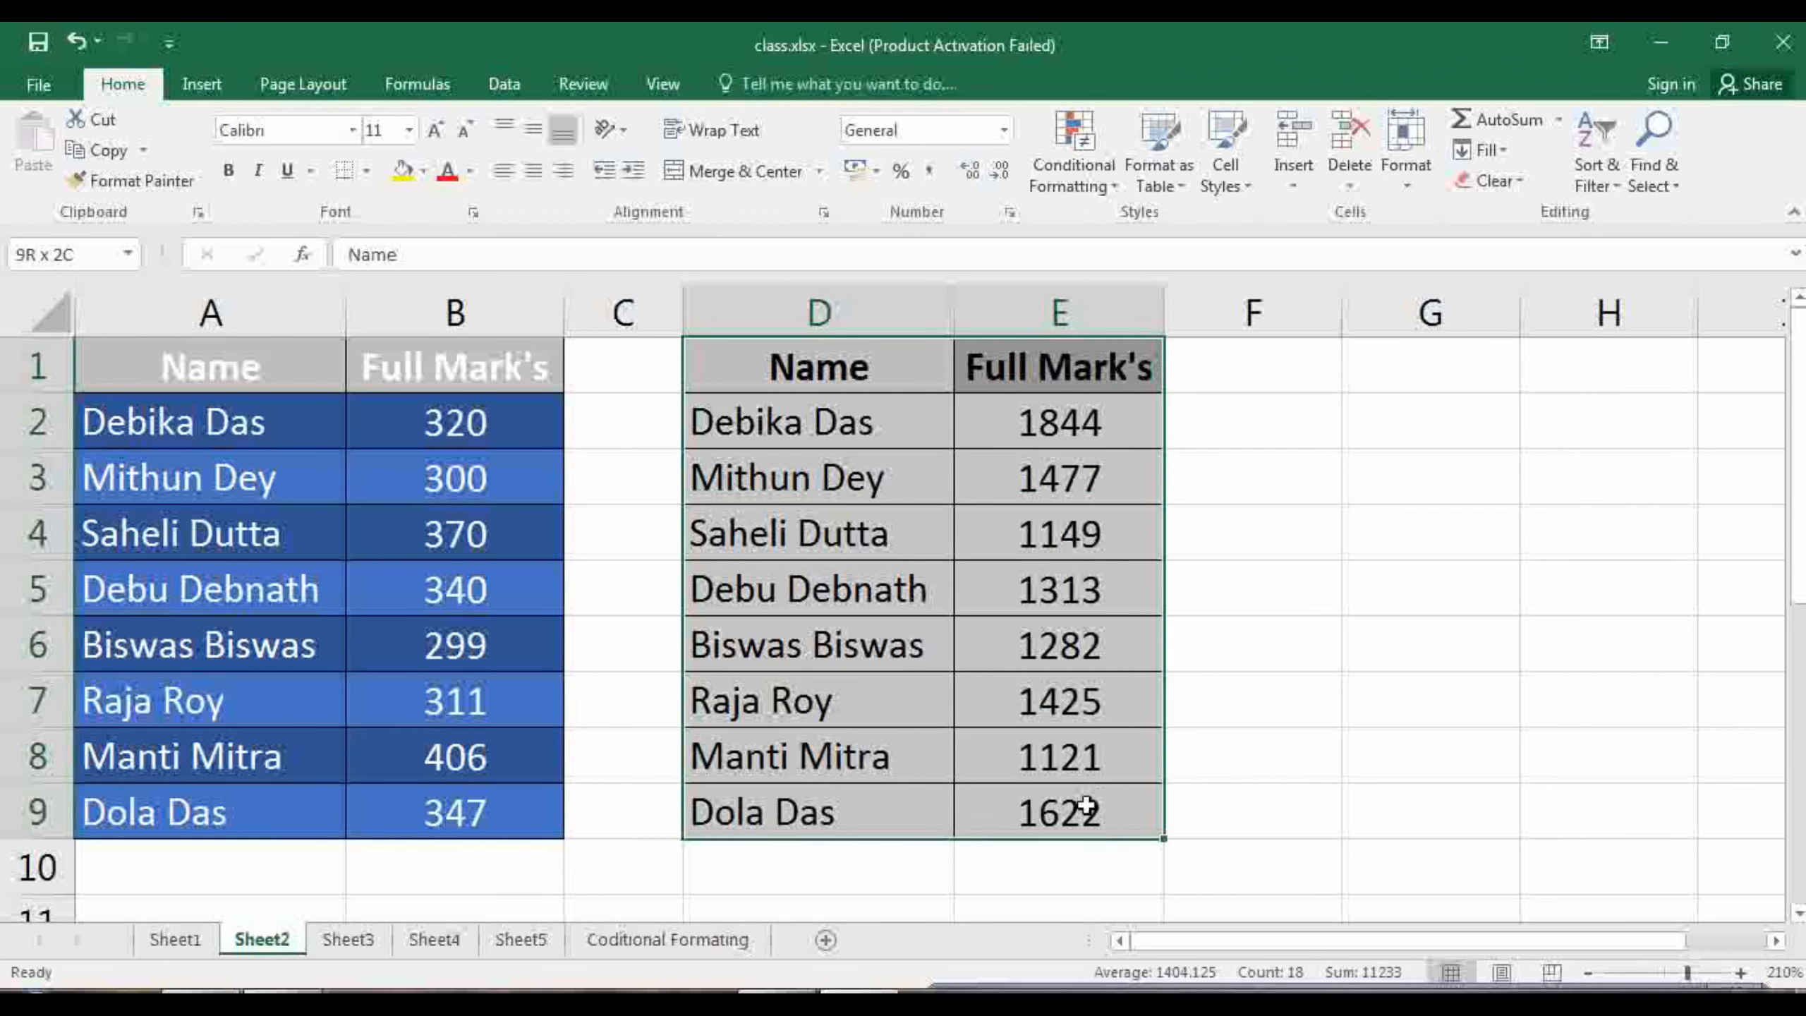
click(1158, 632)
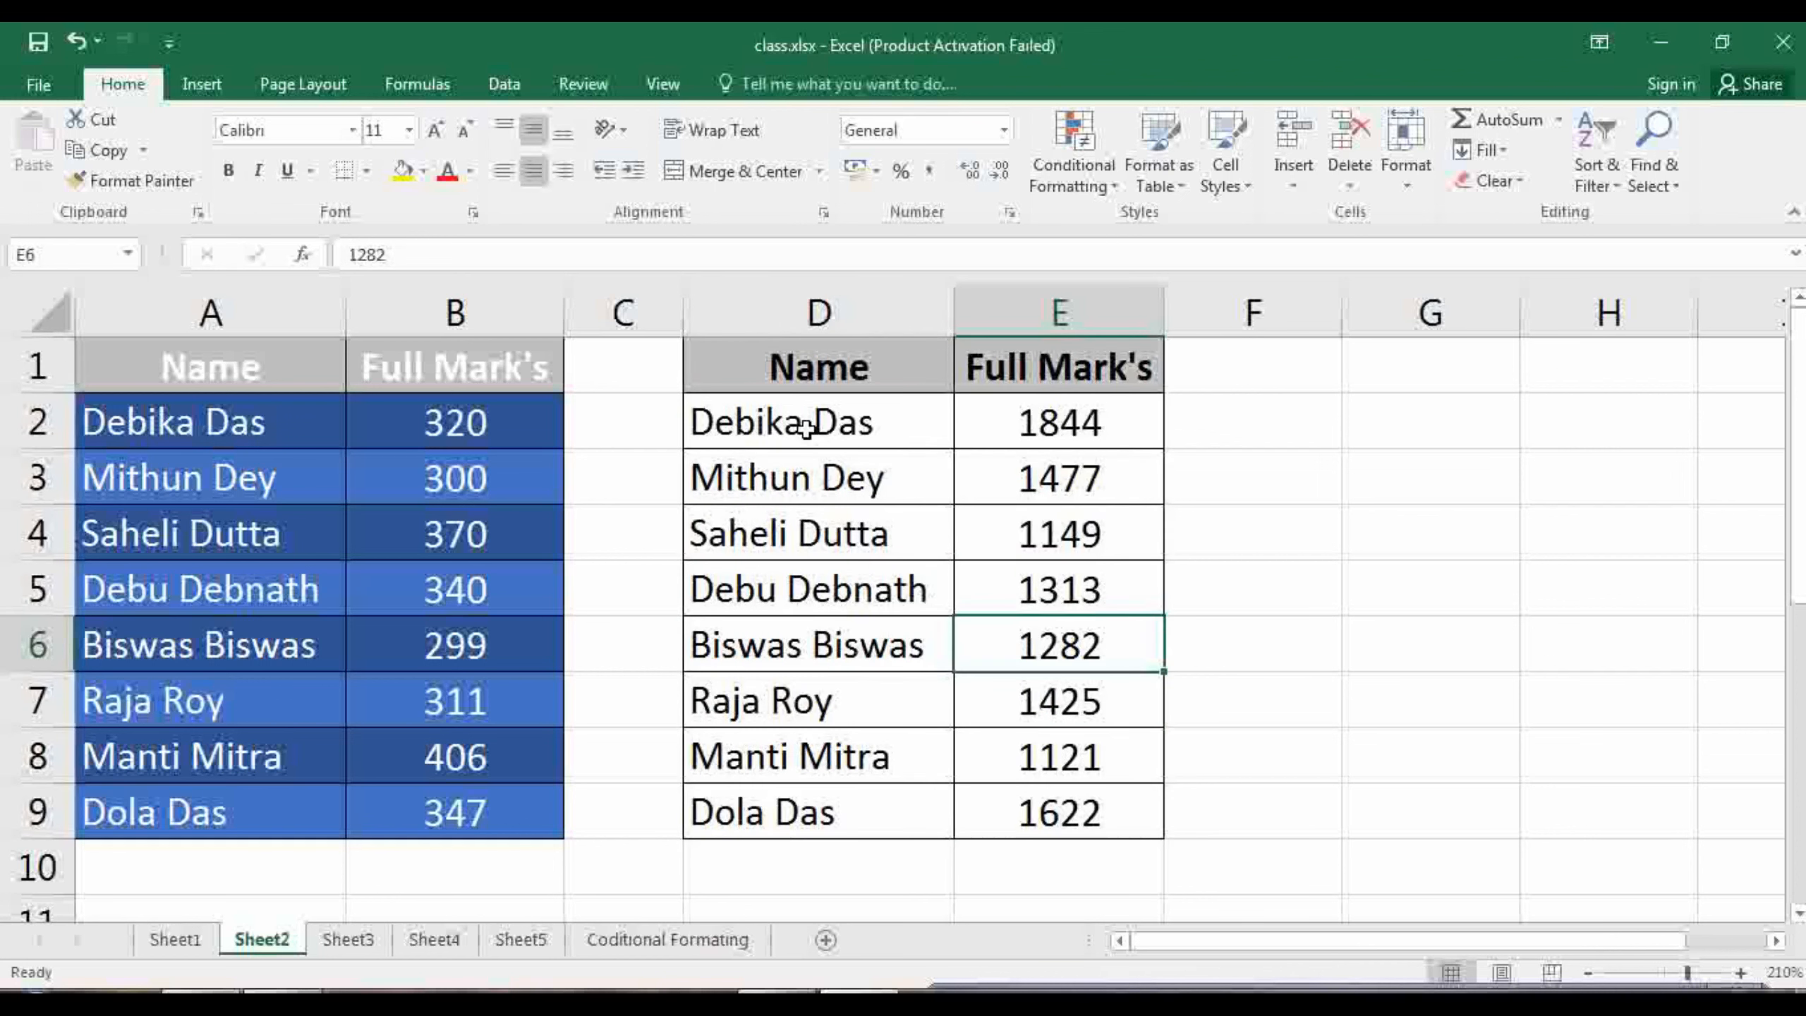
drag(806, 426, 1101, 812)
click(402, 171)
click(448, 171)
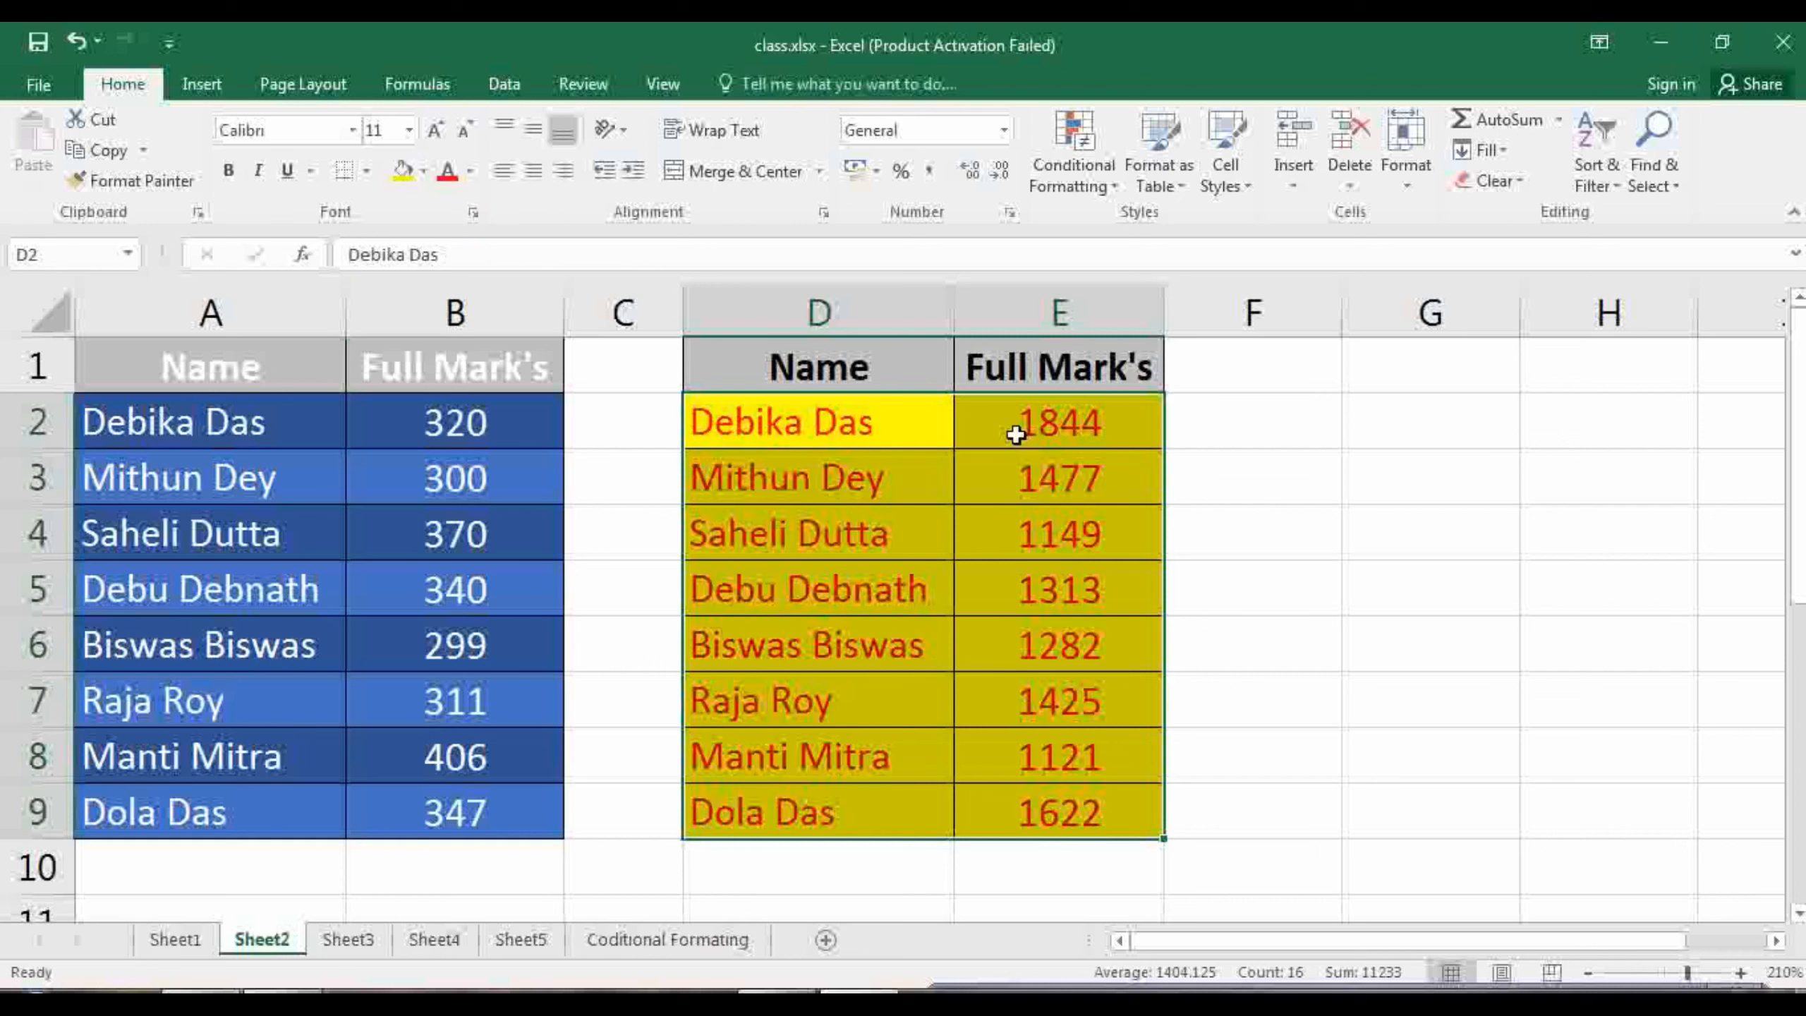
click(1076, 557)
Apply the Normal cell style to cells D2:E9
drag(764, 413, 1109, 811)
drag(1194, 941, 1258, 940)
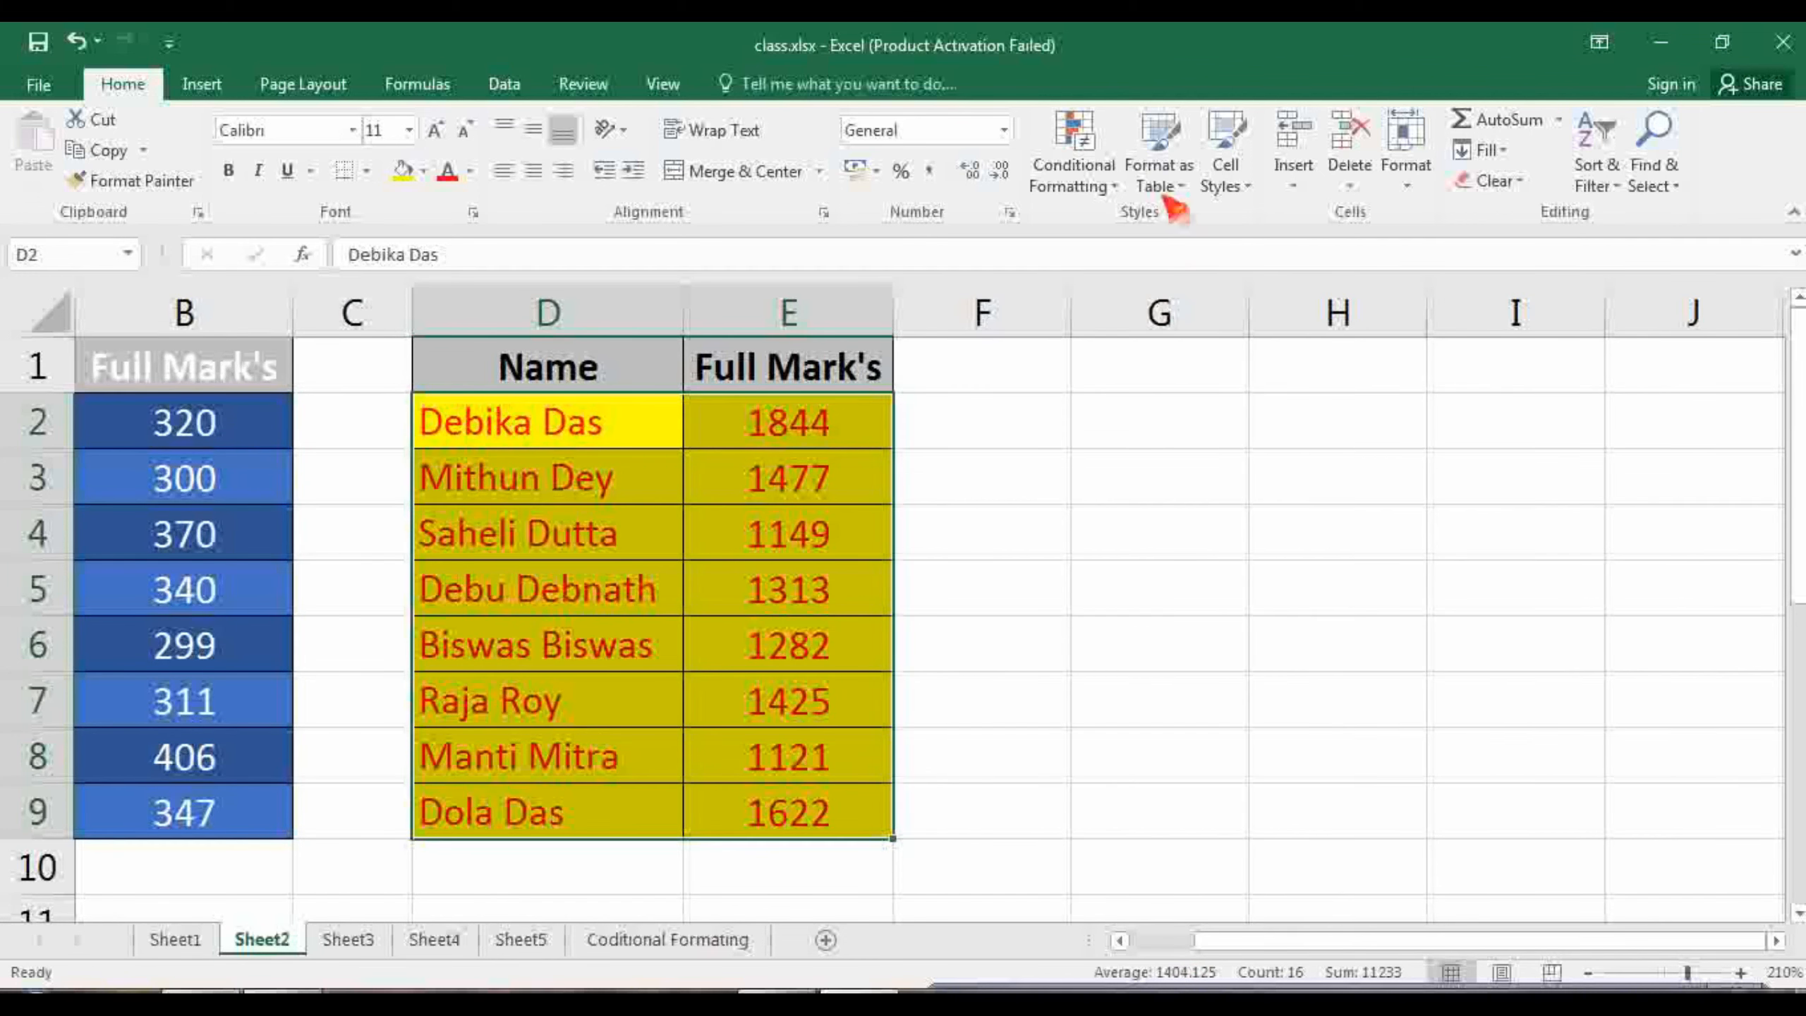
click(1225, 155)
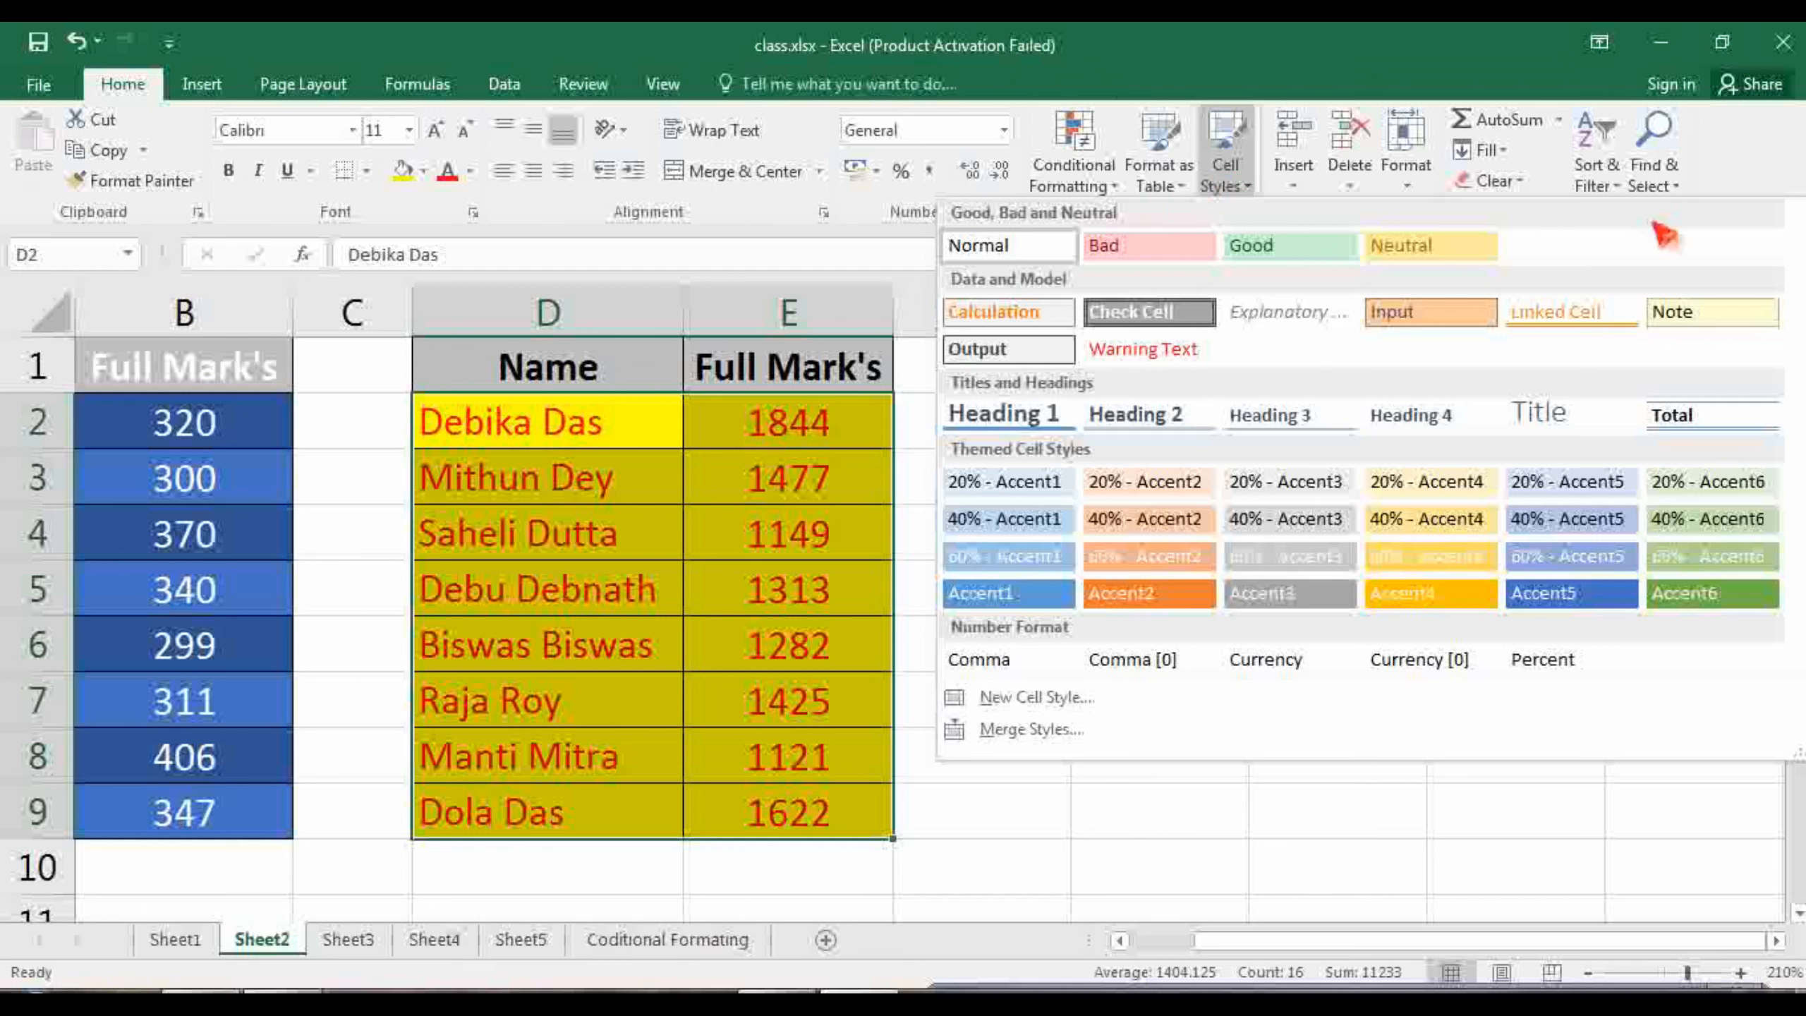
click(1003, 251)
click(1028, 431)
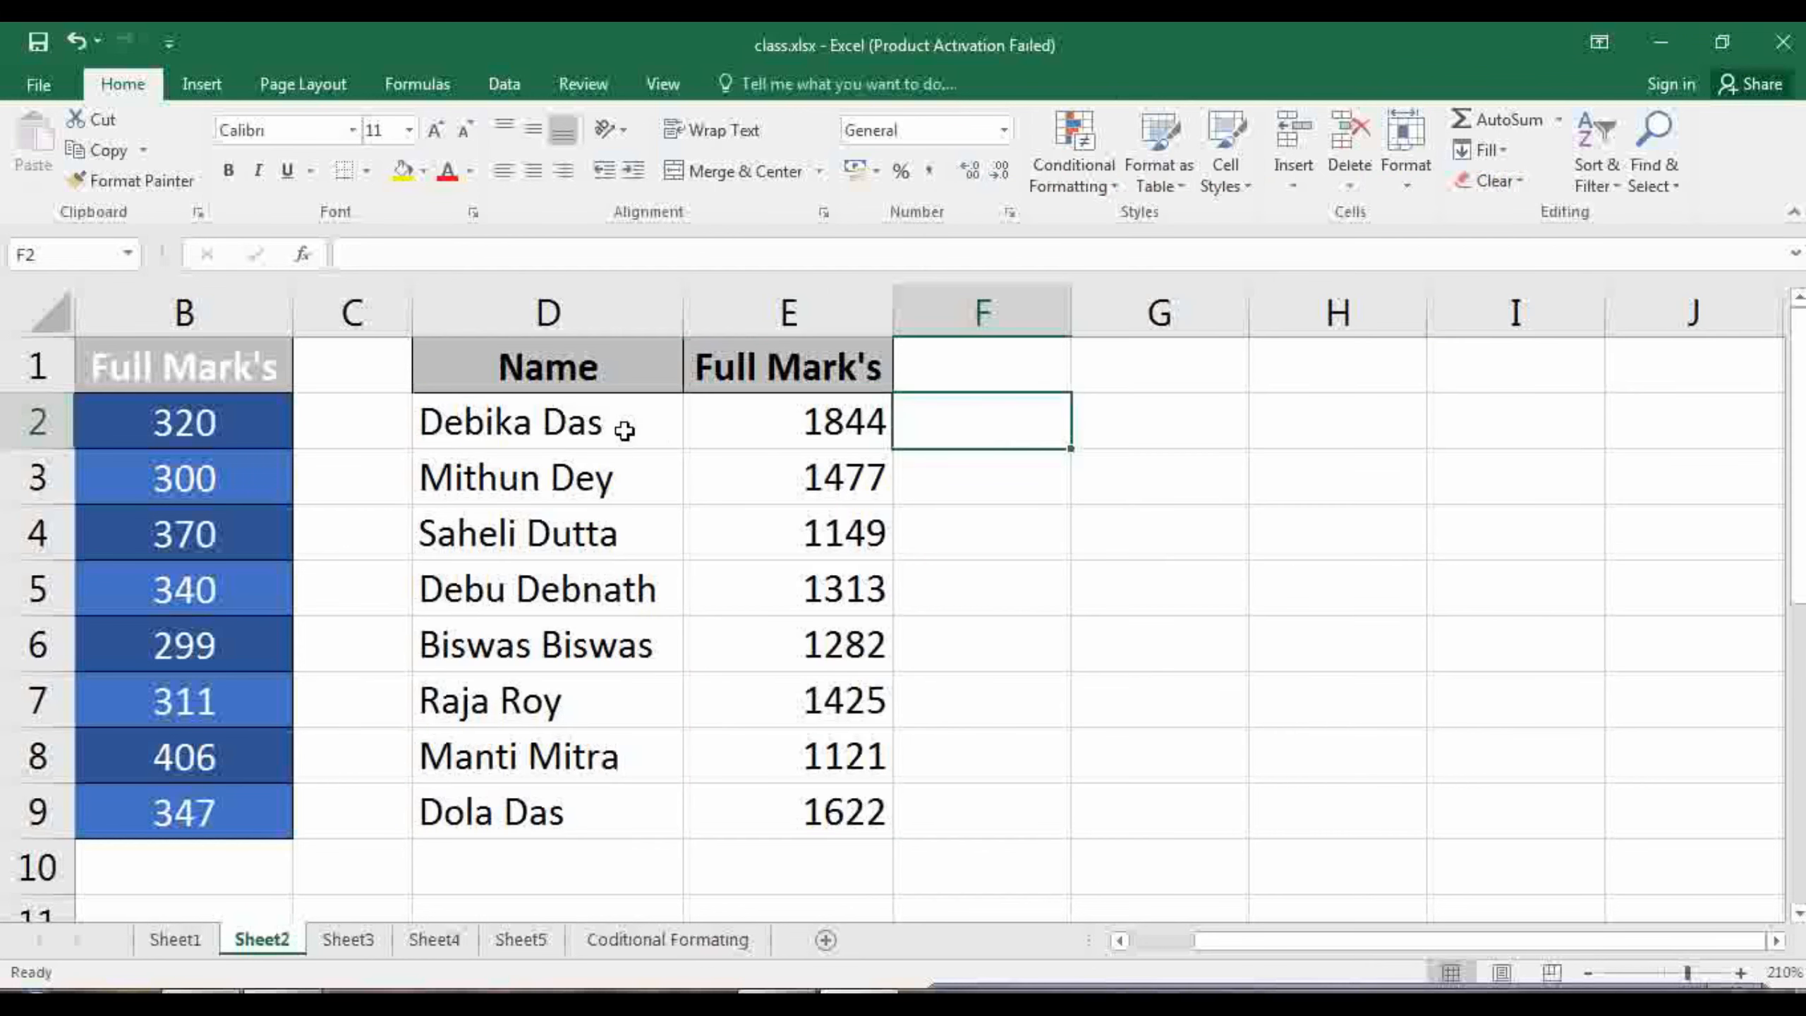
Review the number, alignment, font, border and fill options for a new cell style based on D2:E9, without creating it
drag(625, 424, 832, 811)
click(1241, 187)
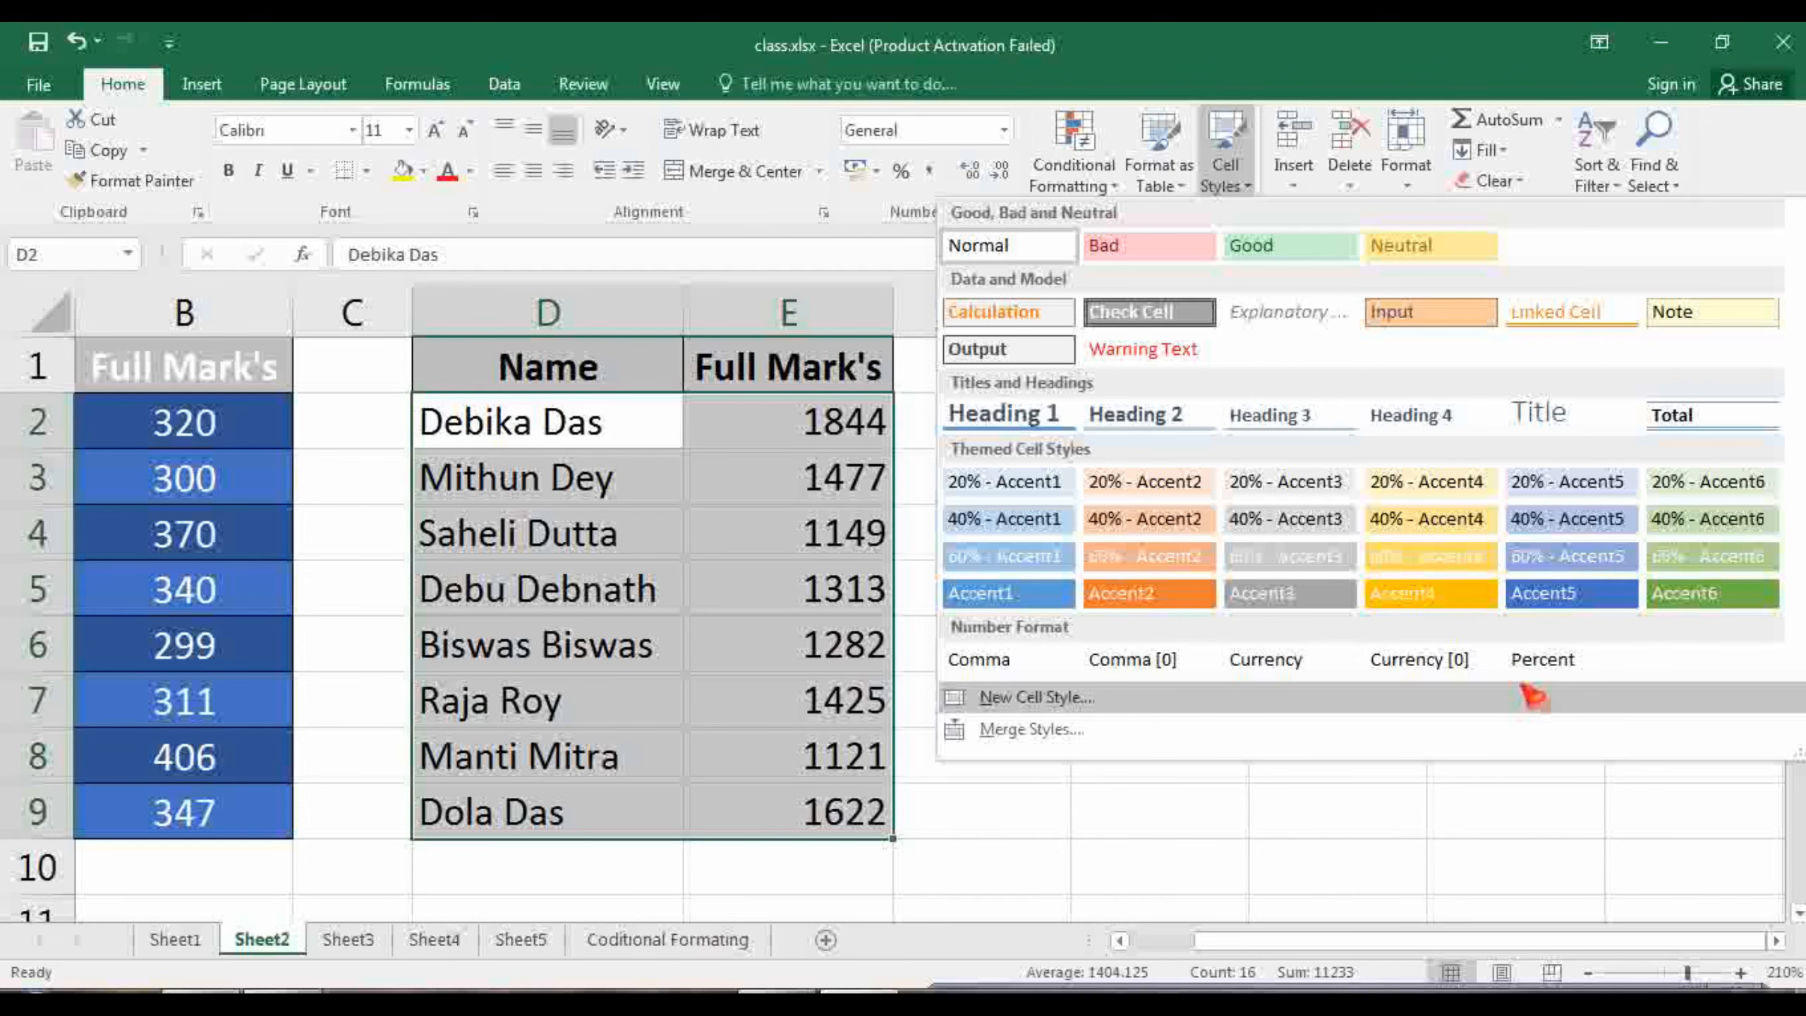
click(1046, 698)
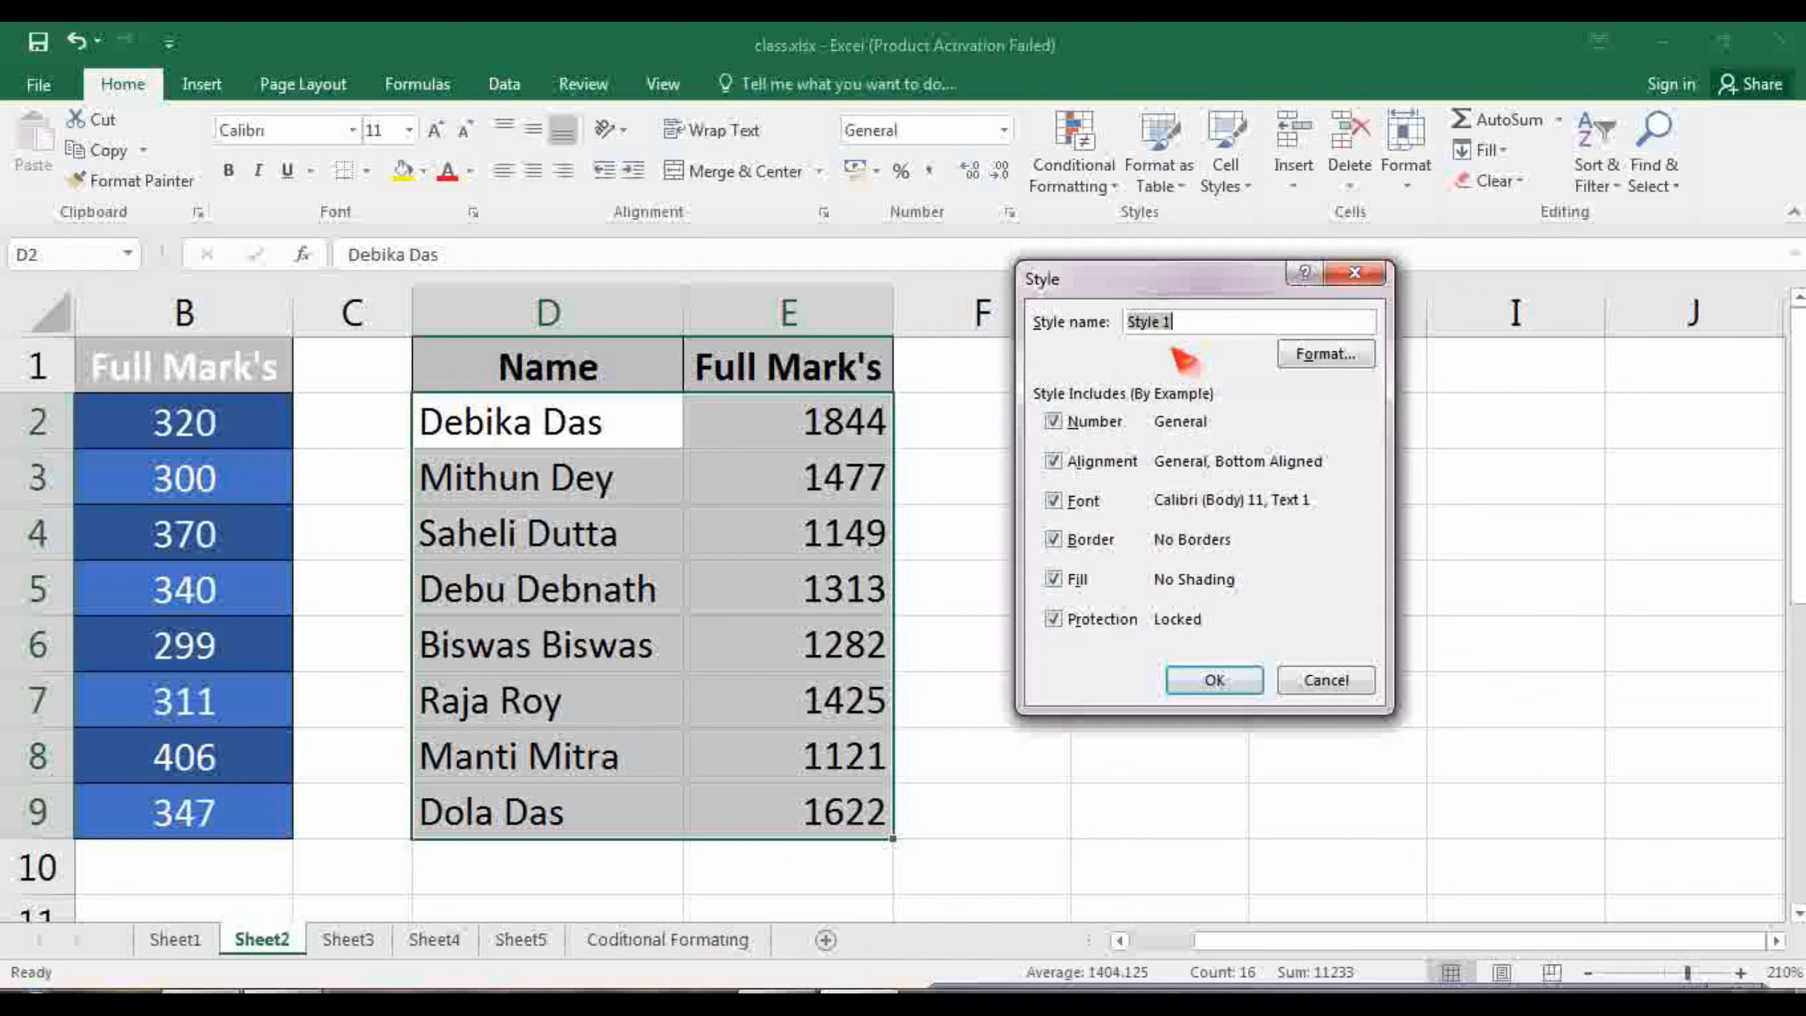
click(1326, 353)
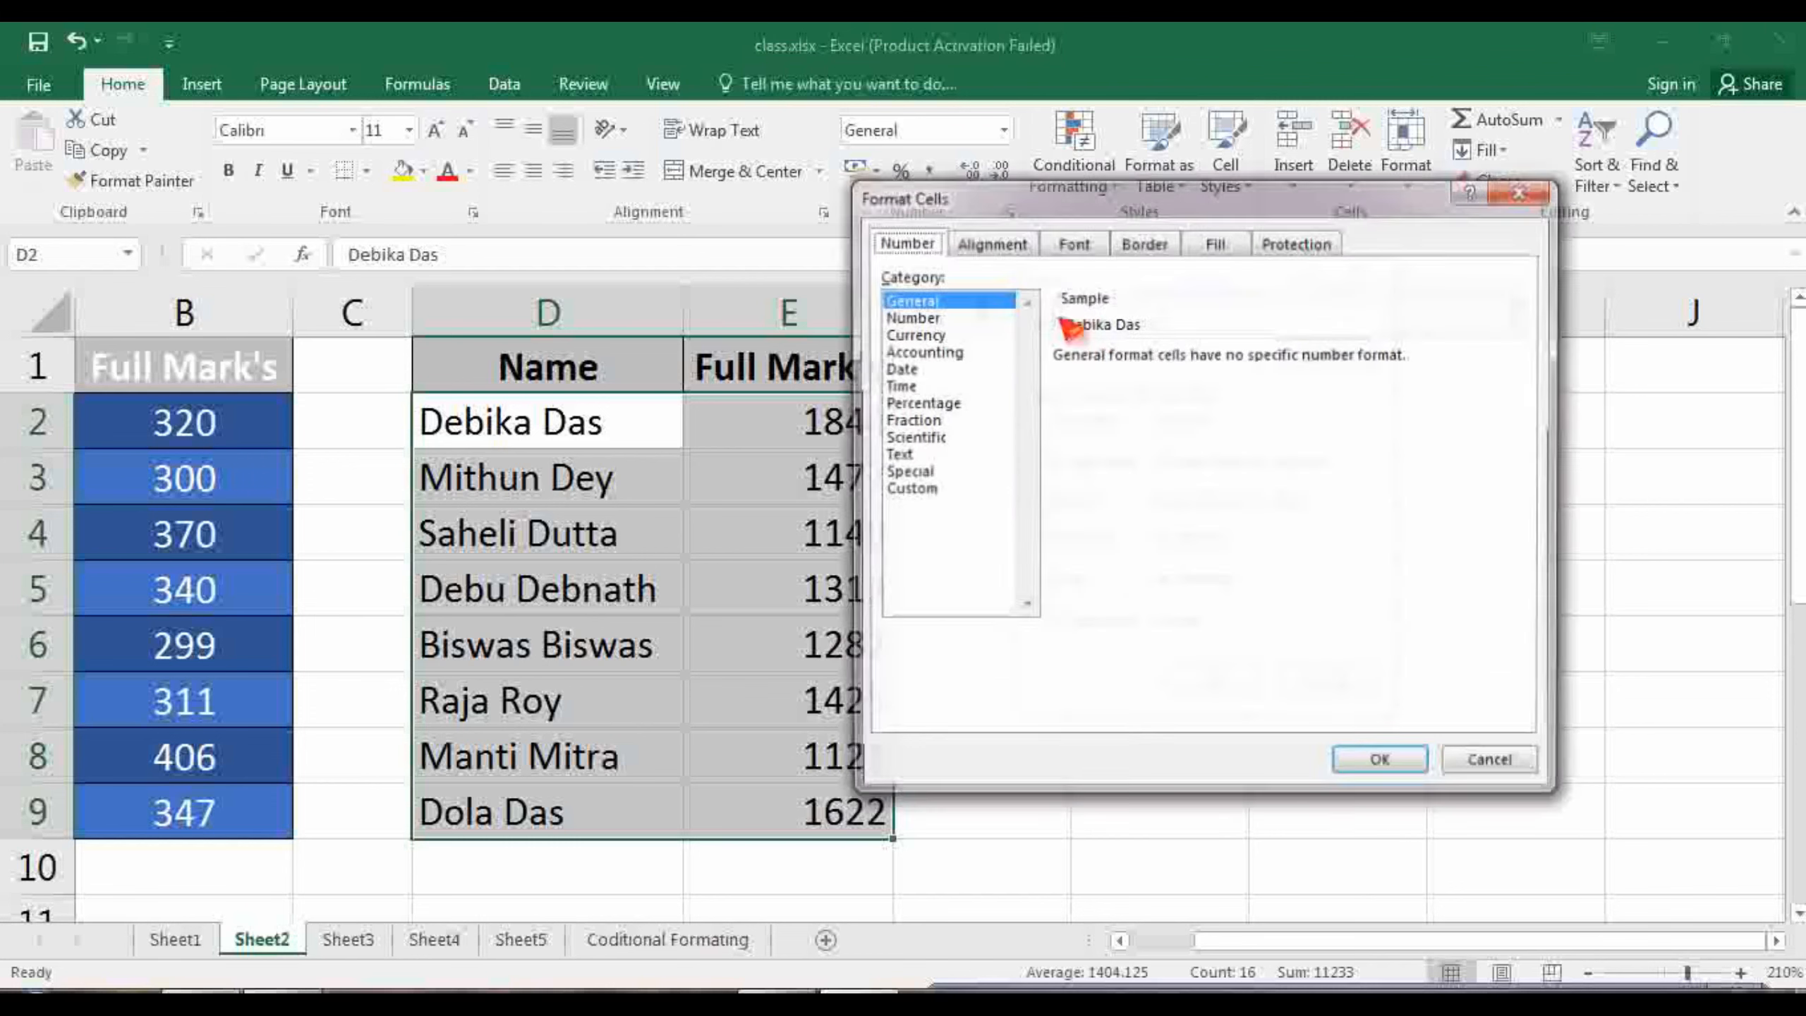
click(1159, 245)
click(1217, 243)
click(990, 244)
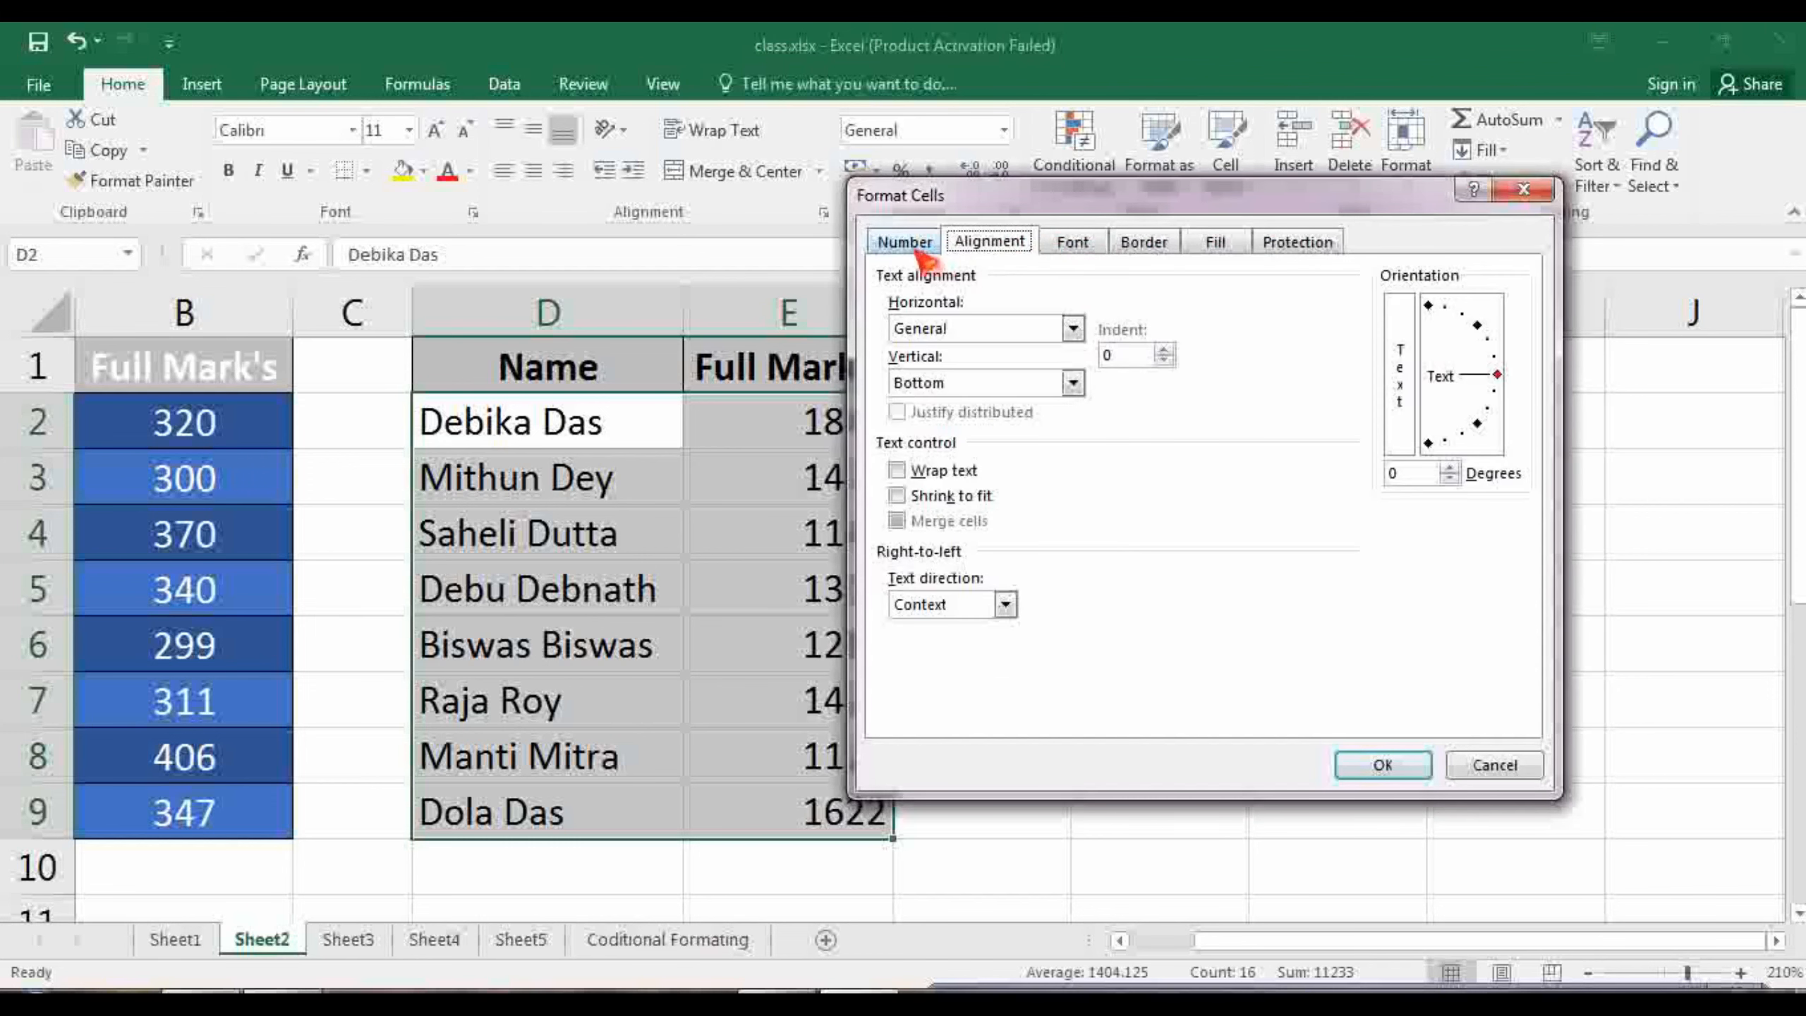
click(908, 246)
click(1075, 243)
click(1218, 244)
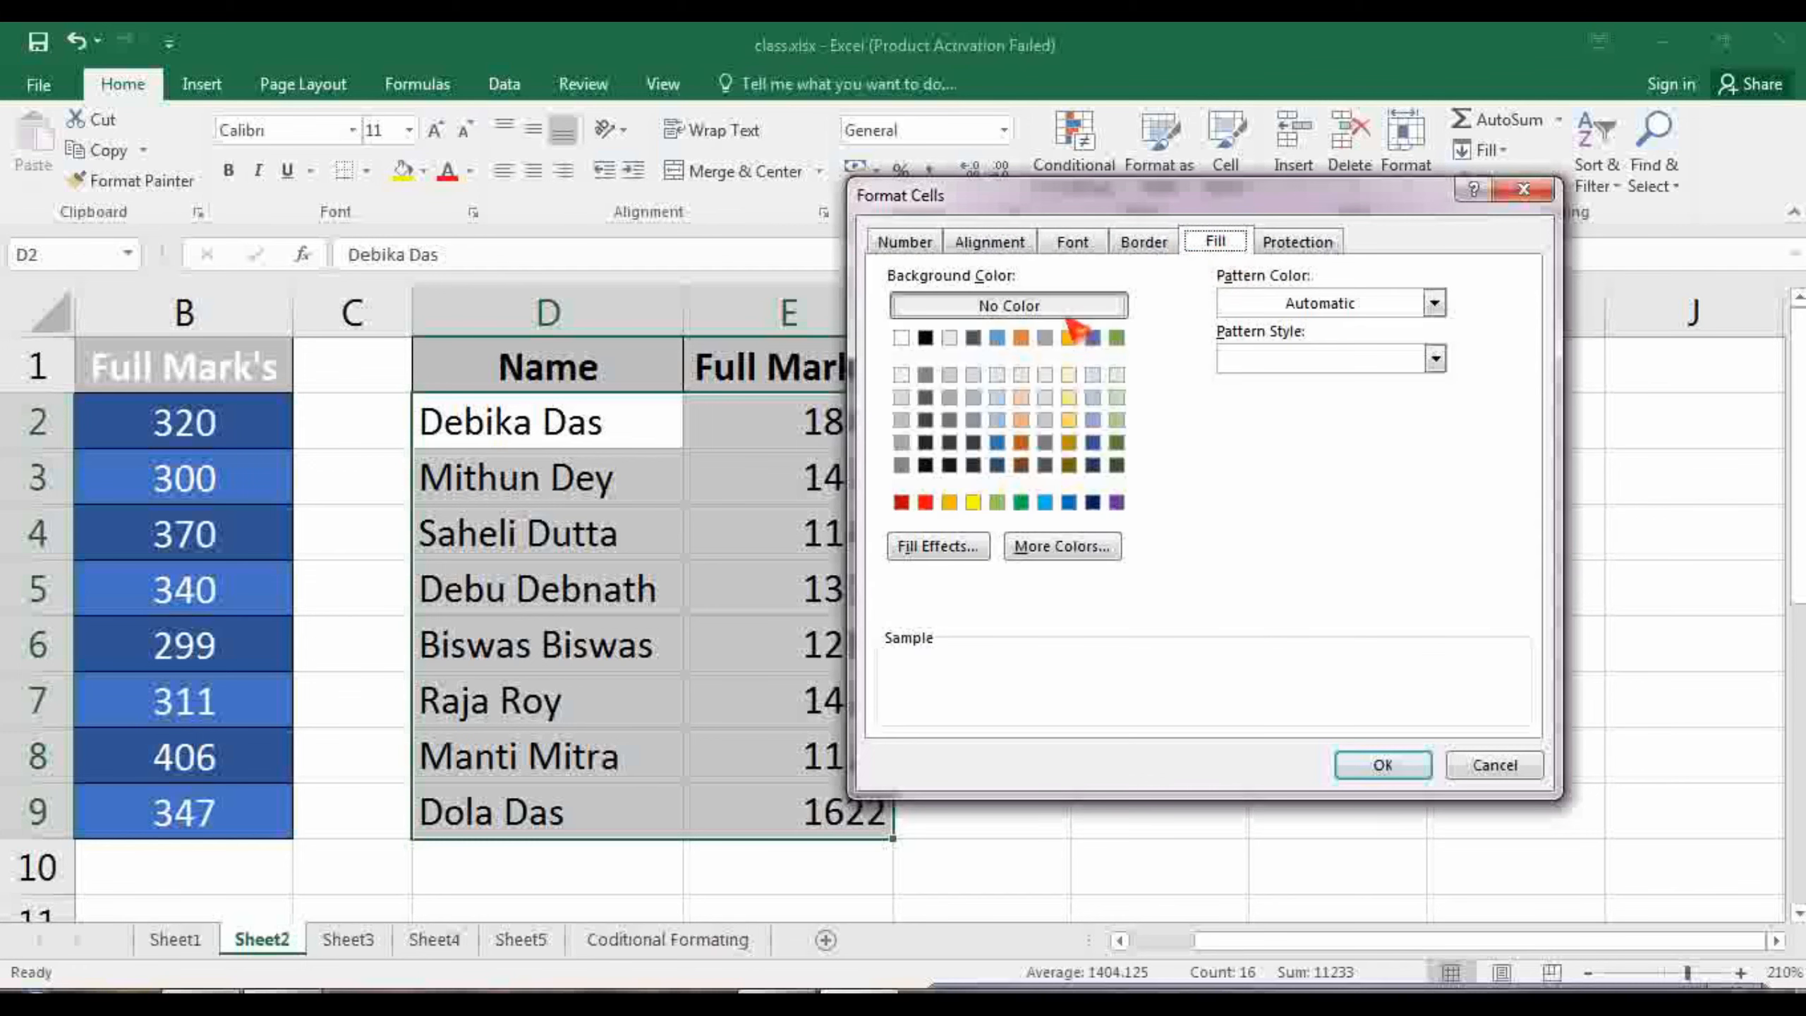
click(1498, 768)
click(1323, 679)
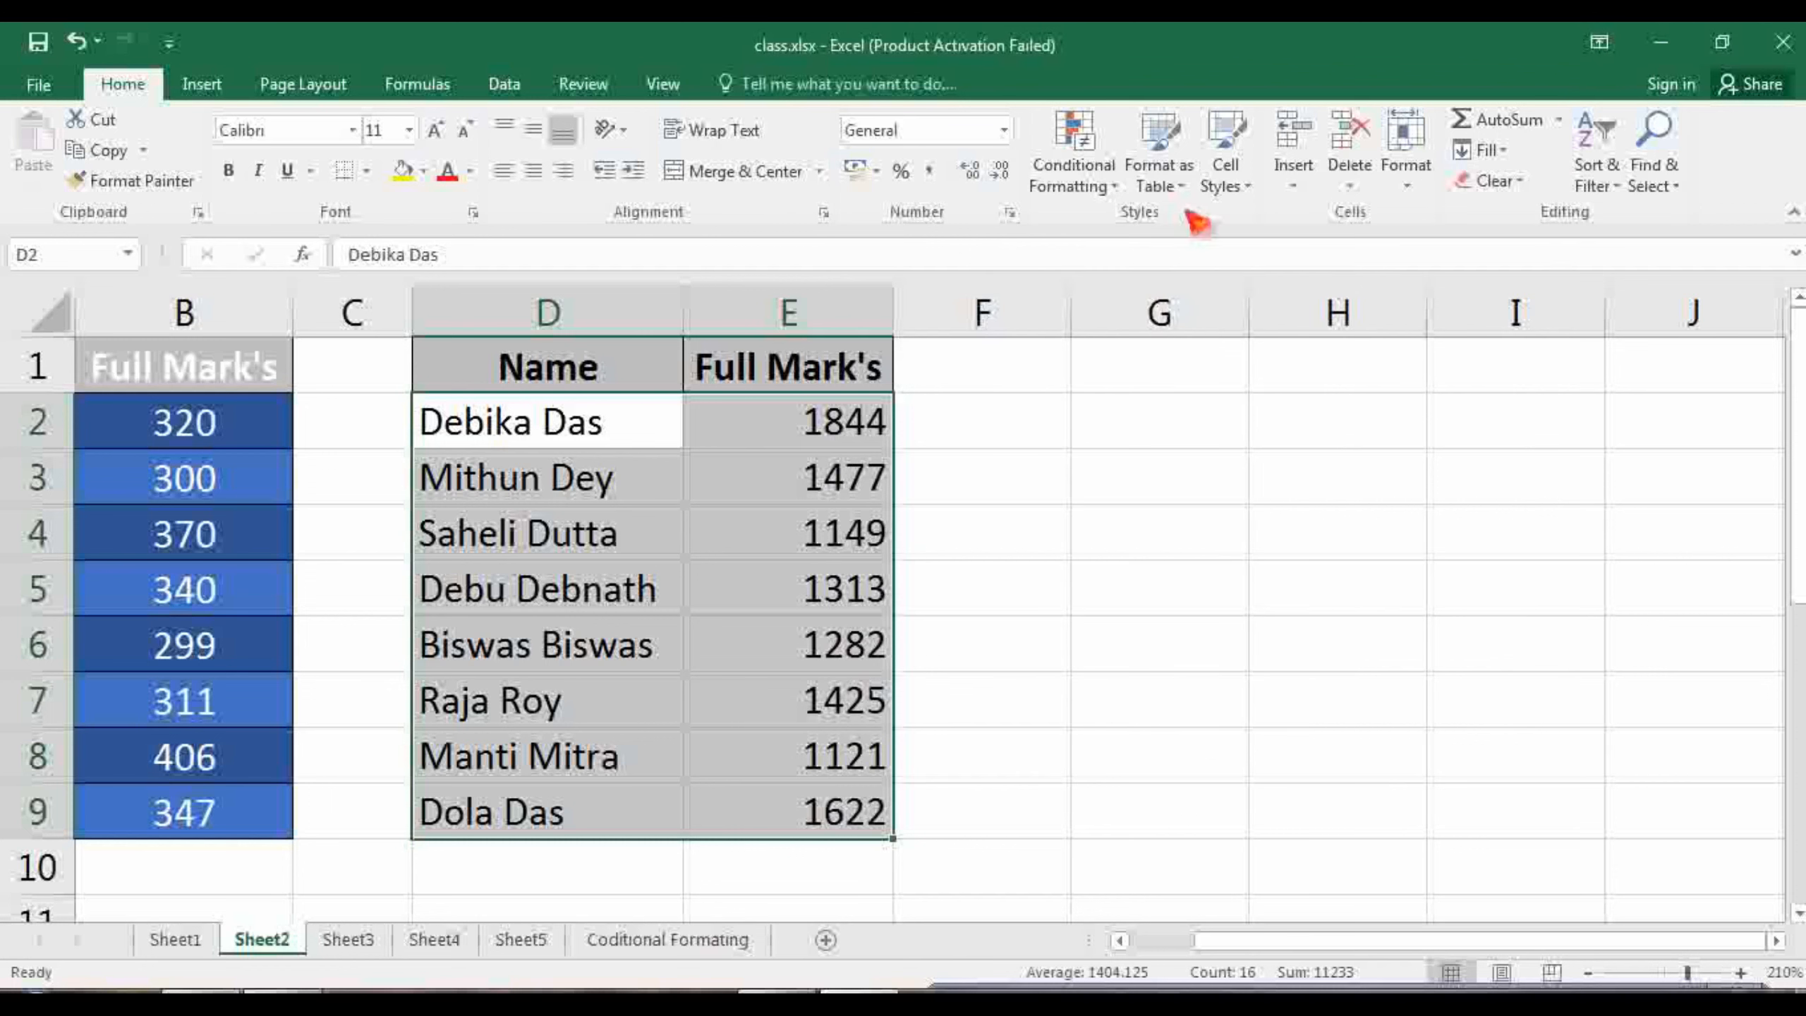
Look at the Merge Styles option for copying cell styles from another workbook, close it unused, and select cell F4
click(1228, 188)
click(1031, 733)
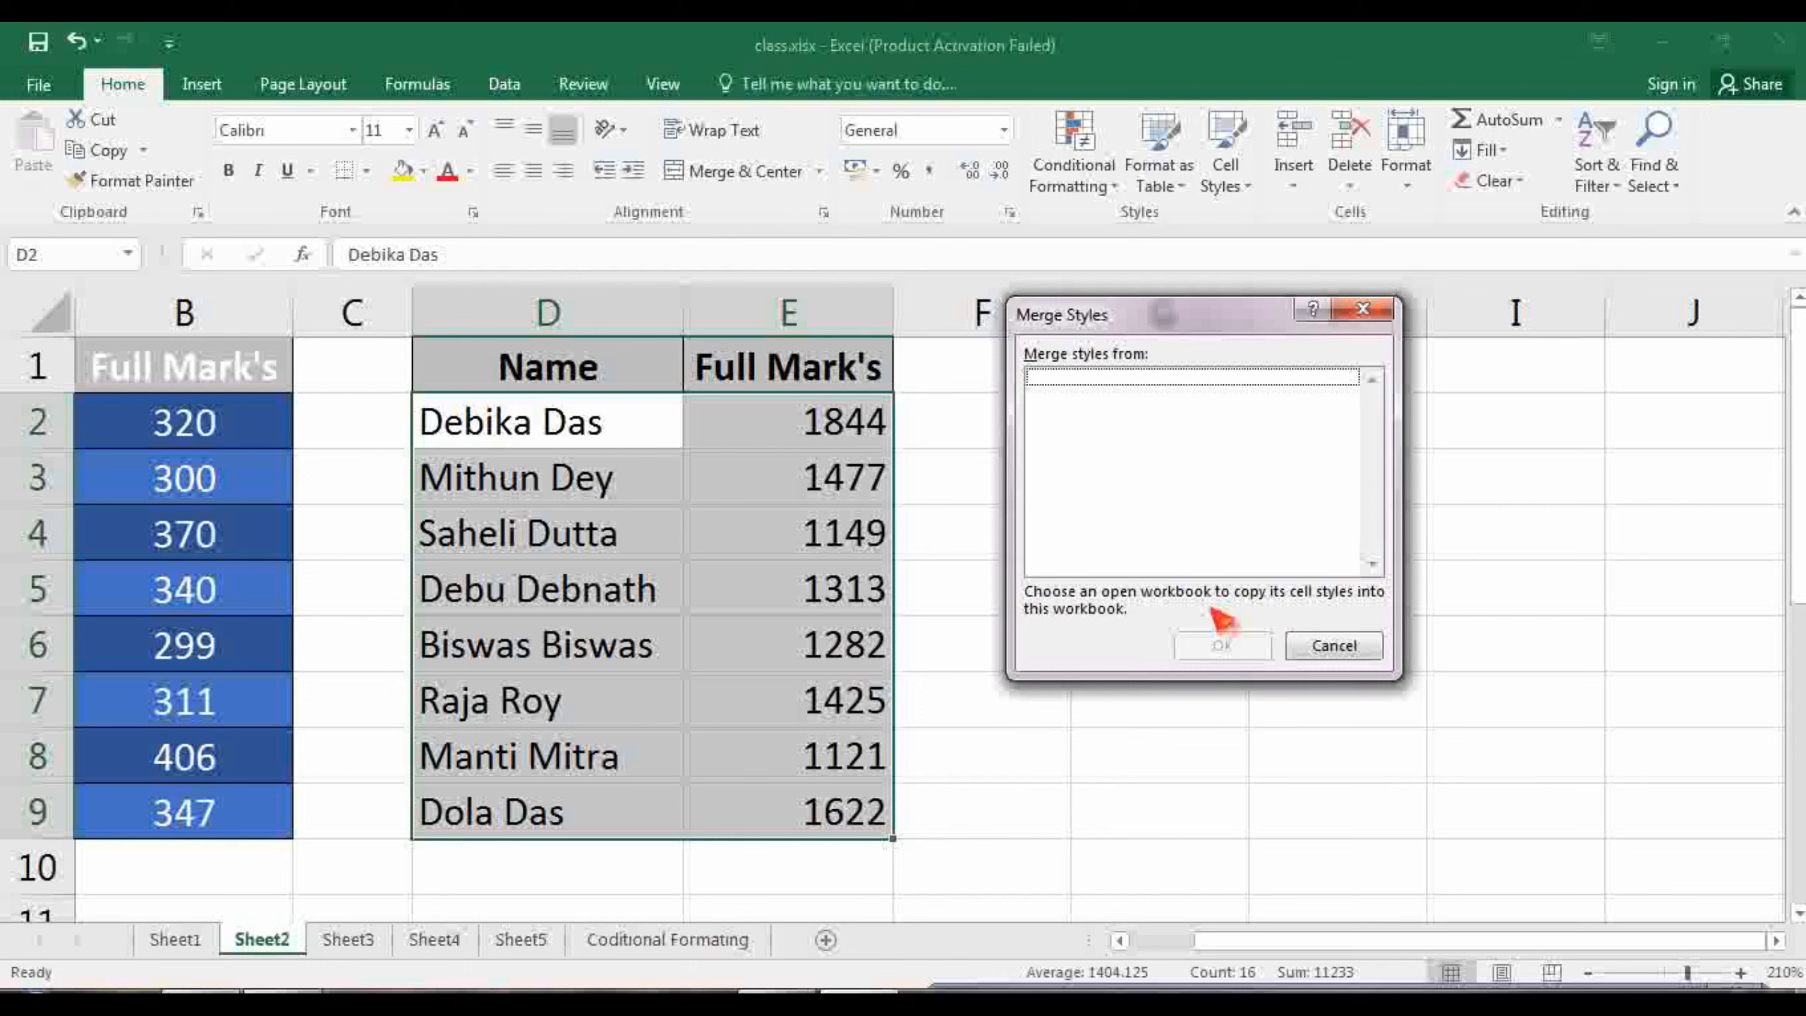
click(1332, 647)
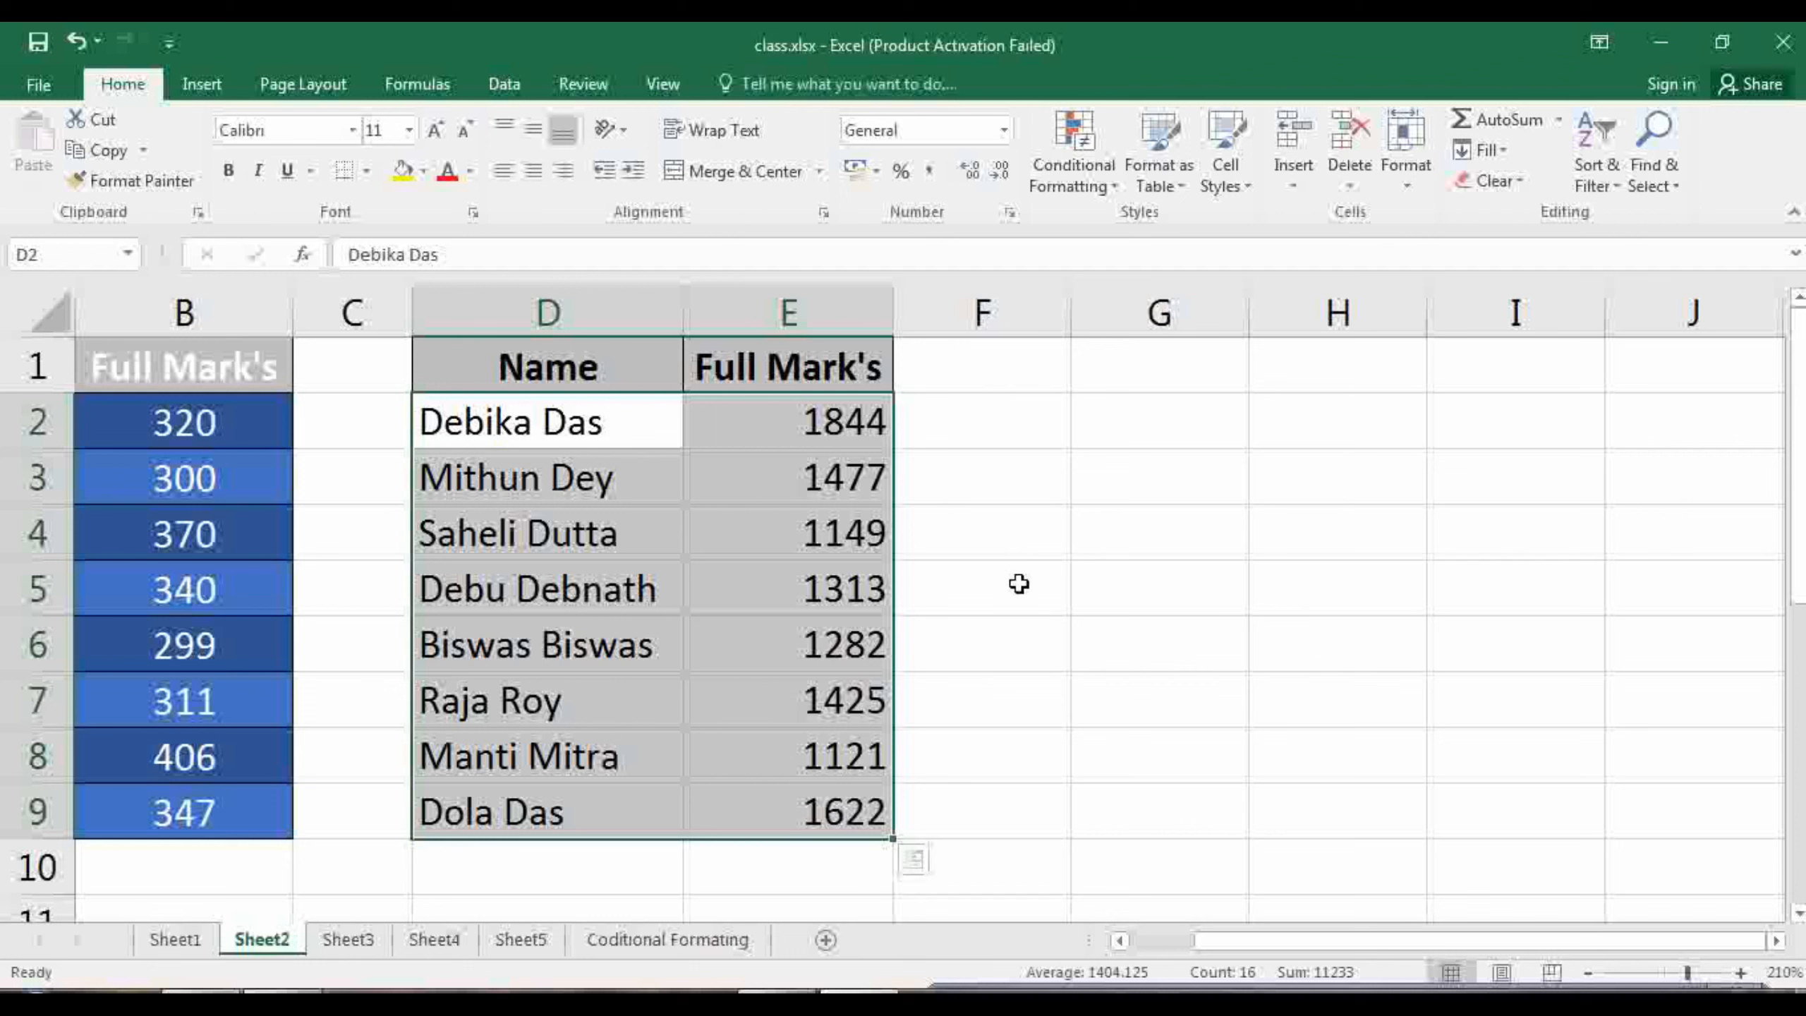
click(1022, 554)
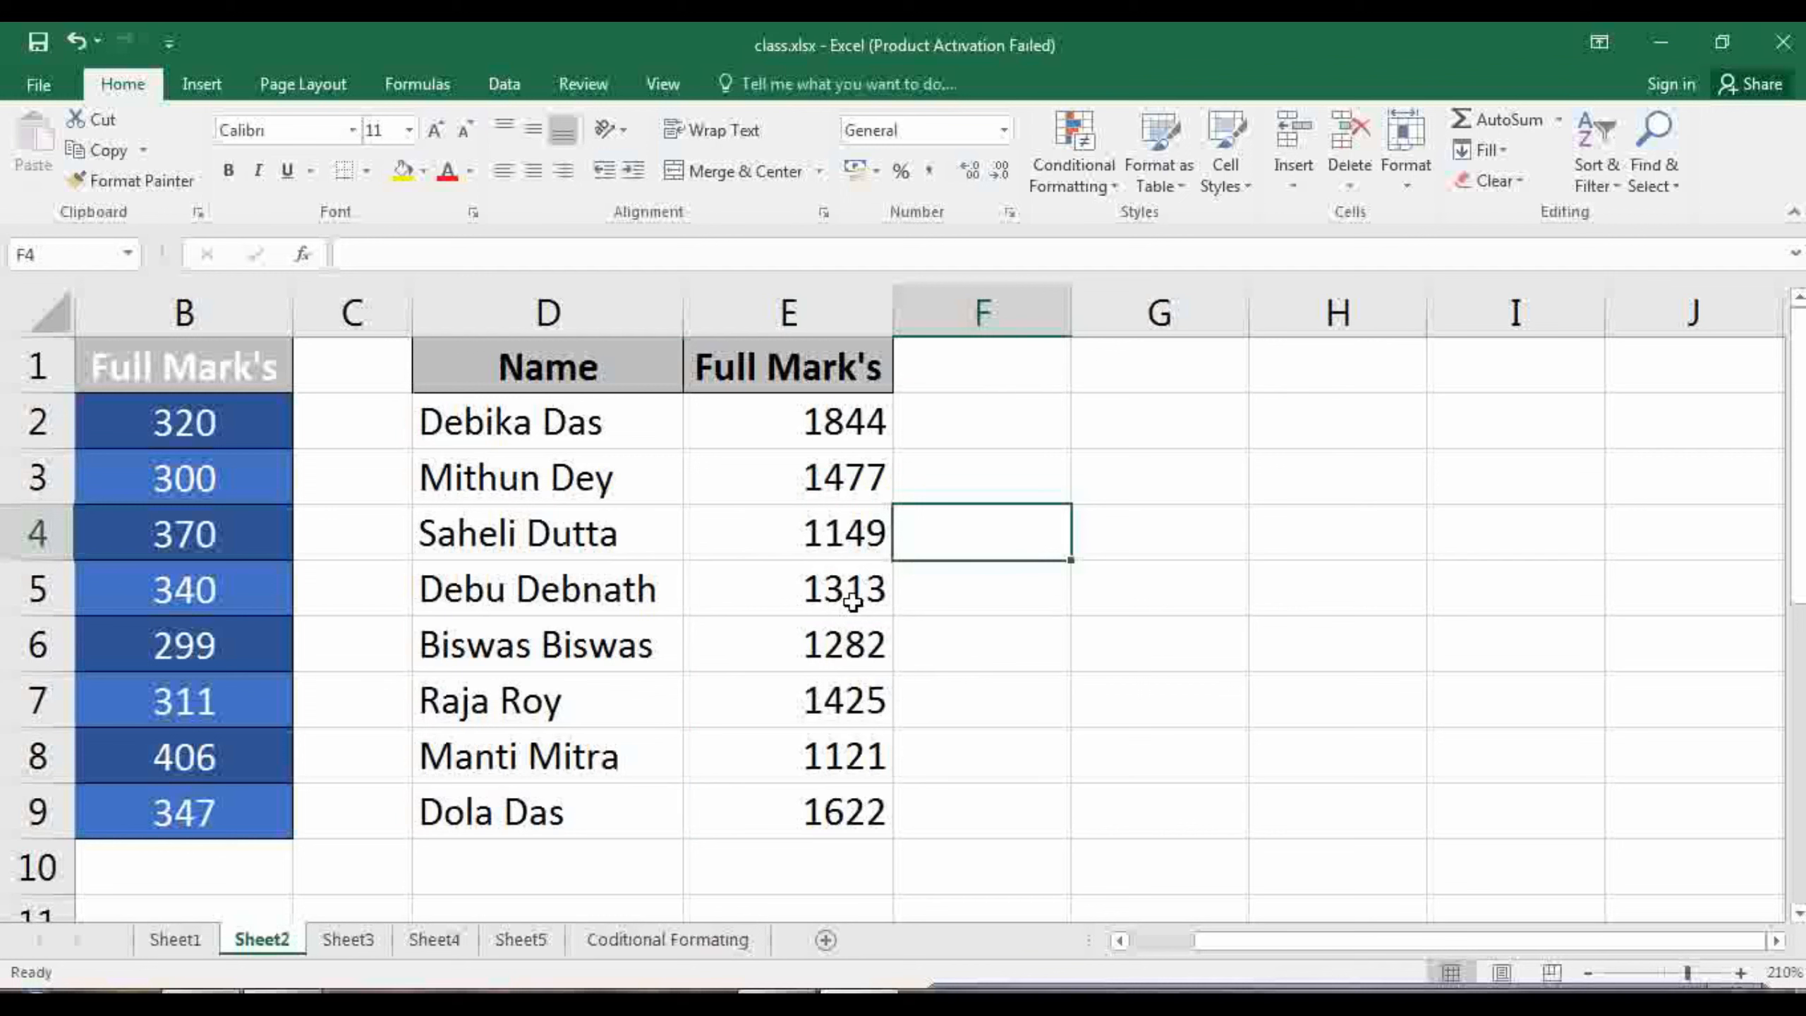